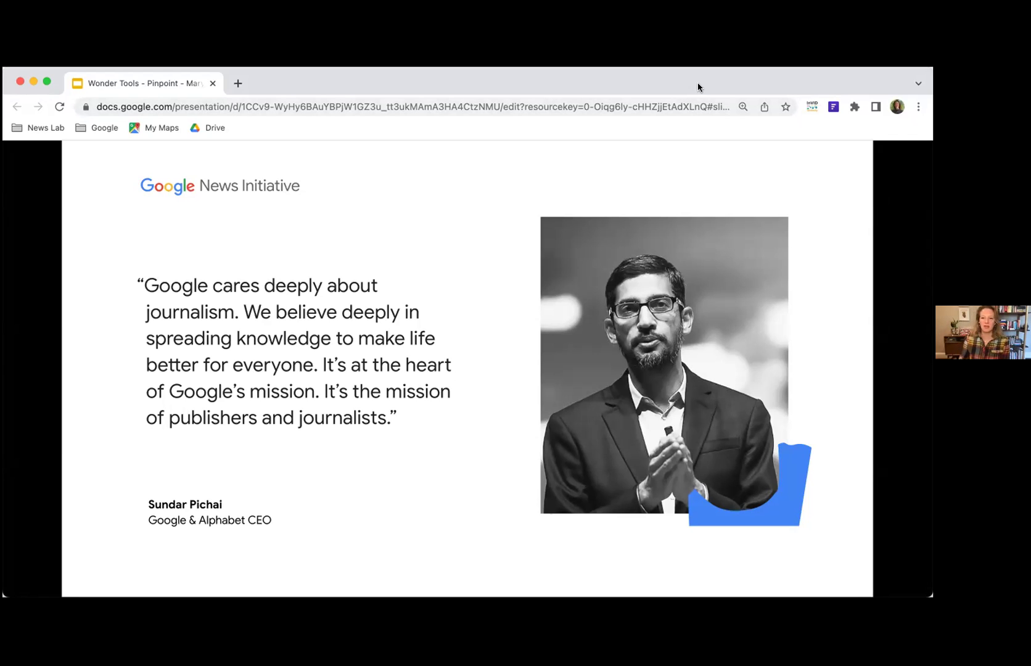
Step: Advance the slideshow from the Sundar Pichai quote through the Pinpoint feature slides to the "Reporting with Pinpoint" slide
{"action": "key", "text": "Right"}
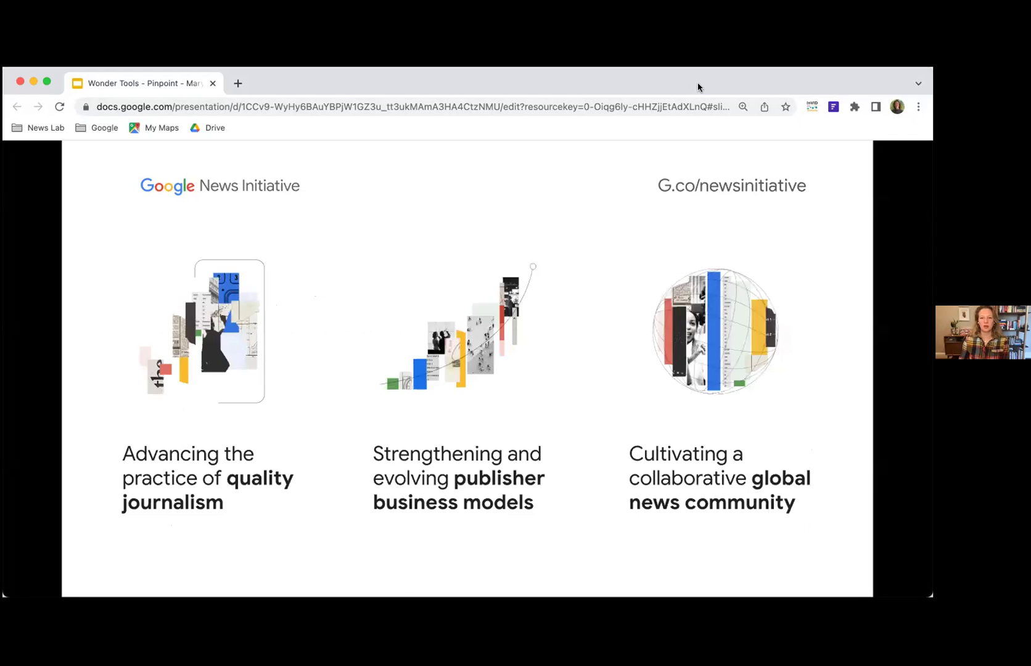
{"action": "key", "text": "Right"}
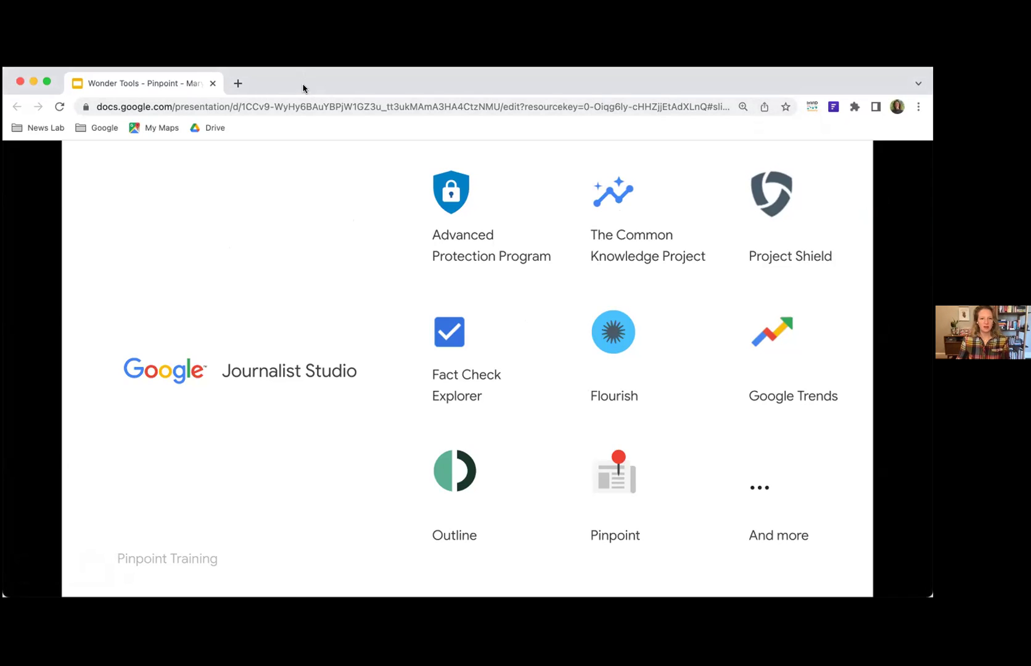
{"action": "key", "text": "Right"}
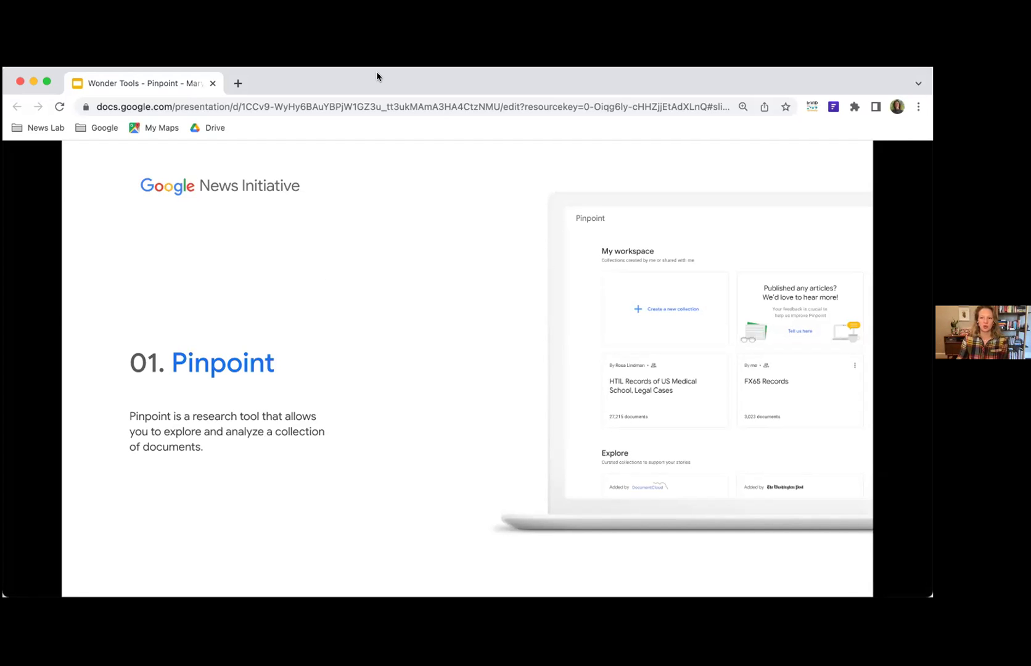
{"action": "key", "text": "Right"}
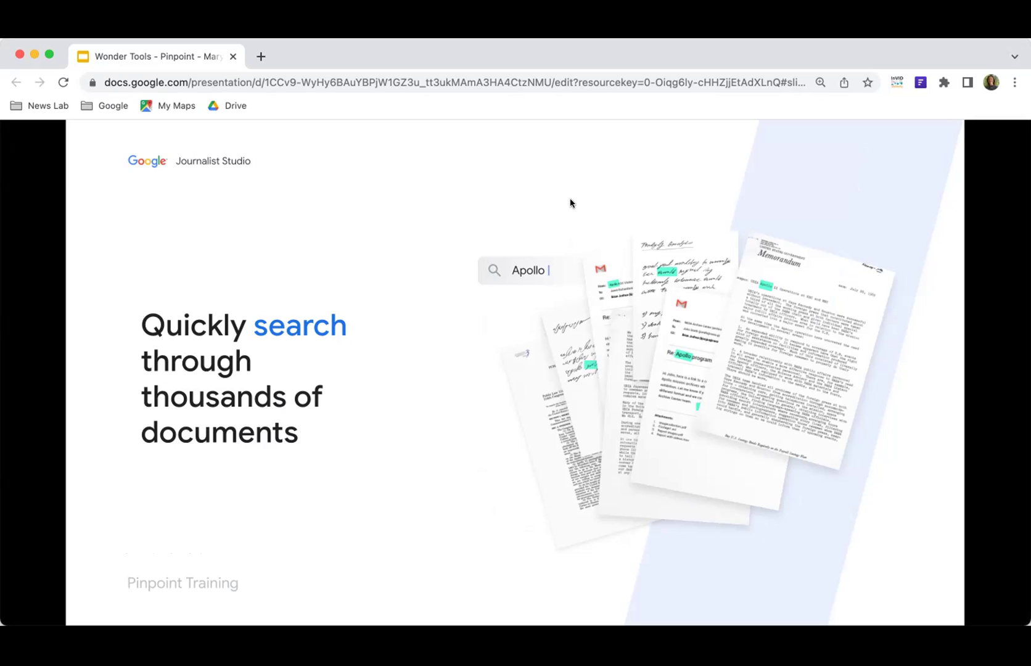
{"action": "key", "text": "Right"}
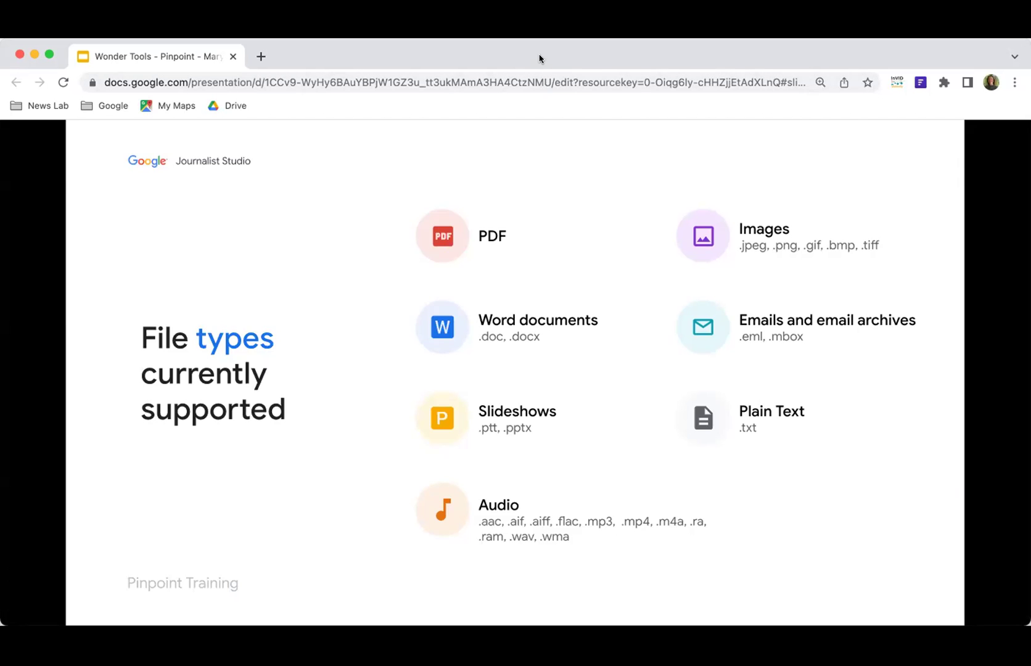
{"action": "key", "text": "Right"}
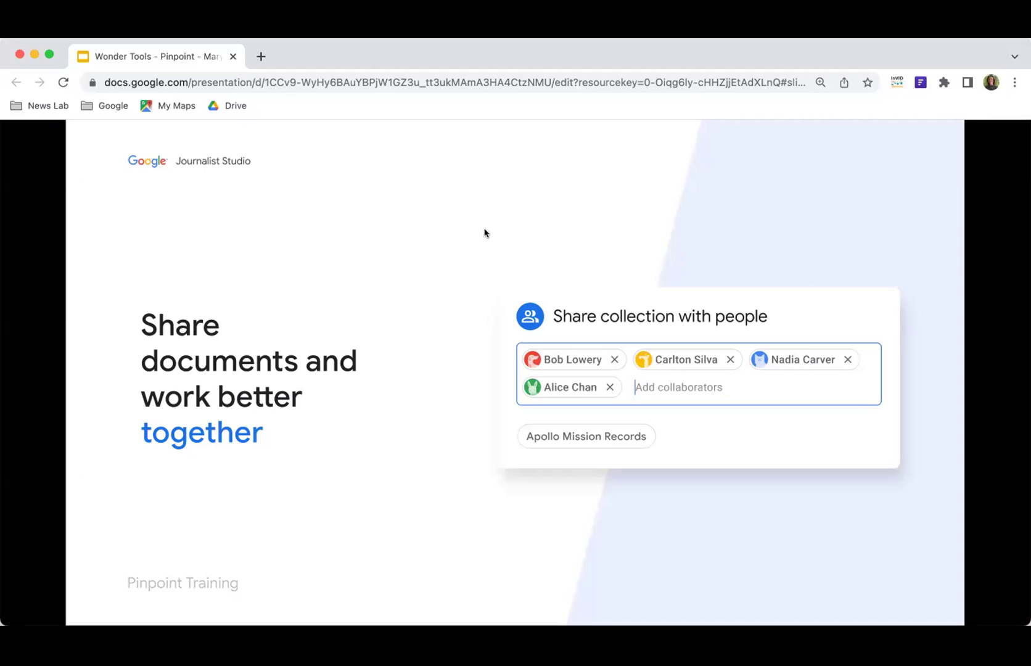
{"action": "left_click", "coordinate": [745, 510]}
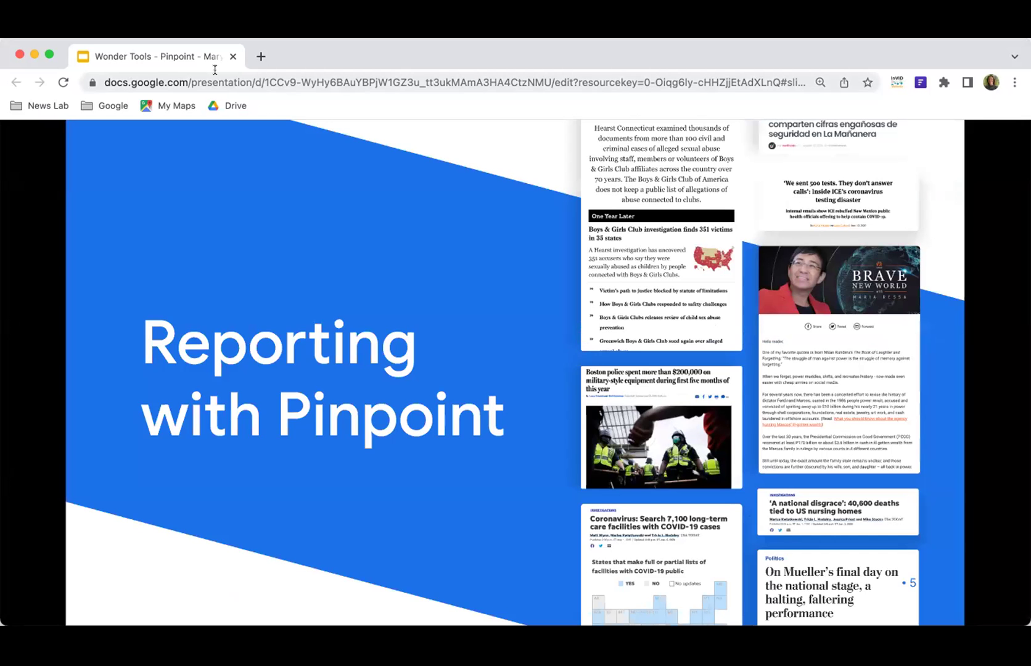
Step: Open the Pinpoint landing page in a new browser tab through its g.co short link
{"action": "left_click", "coordinate": [260, 59]}
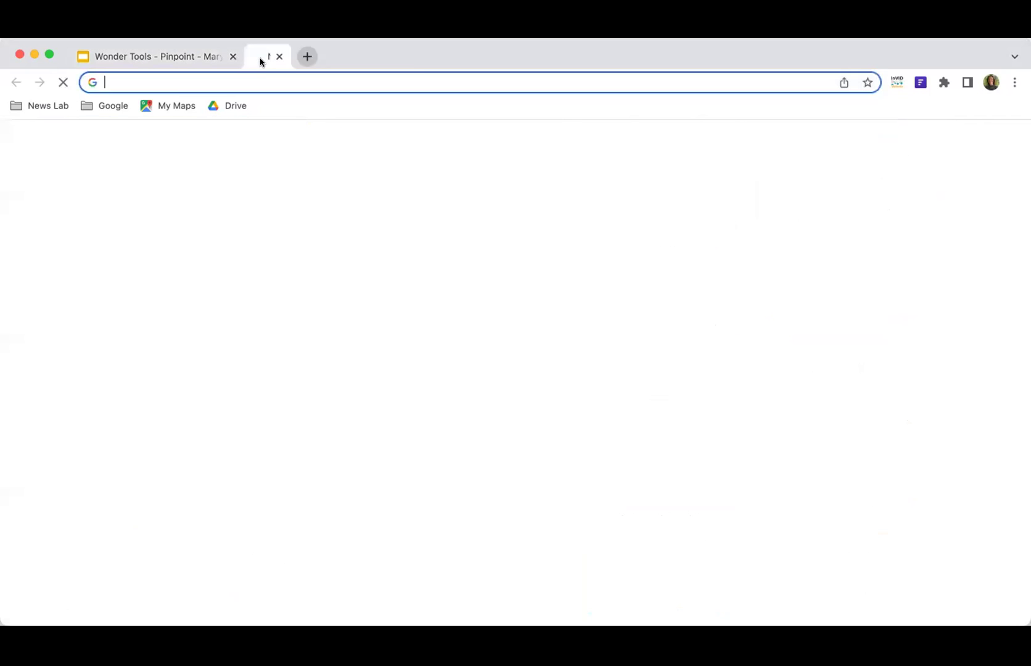
{"action": "type", "text": "g.co"}
{"action": "key", "text": "Return"}
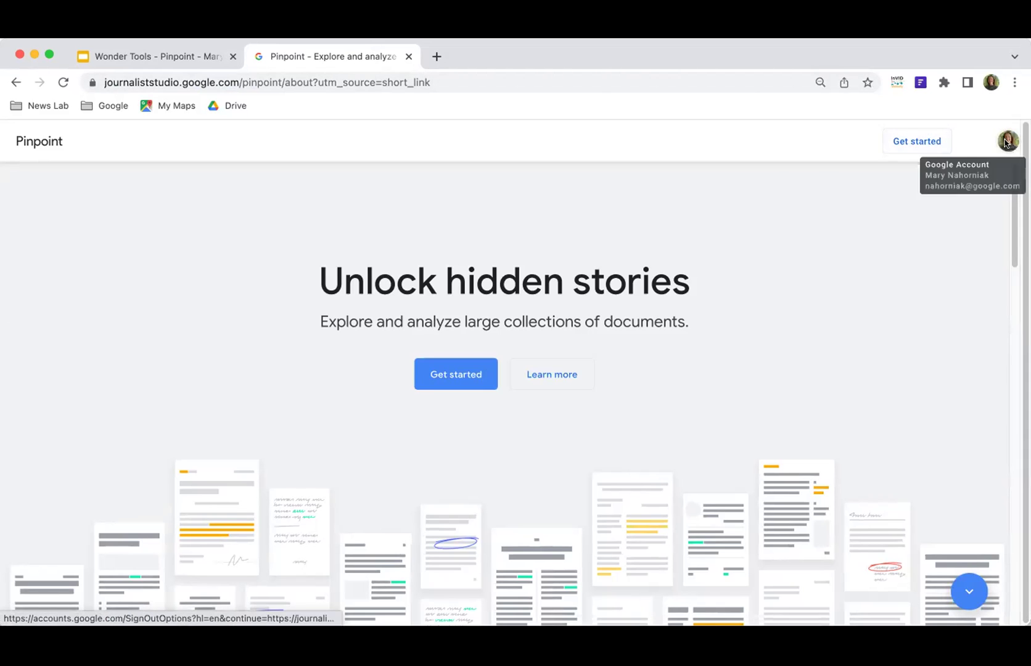
Step: Switch Pinpoint to the other Google account and enter its workspace to look over the existing collections
{"action": "left_click", "coordinate": [1008, 141]}
{"action": "left_click", "coordinate": [874, 380]}
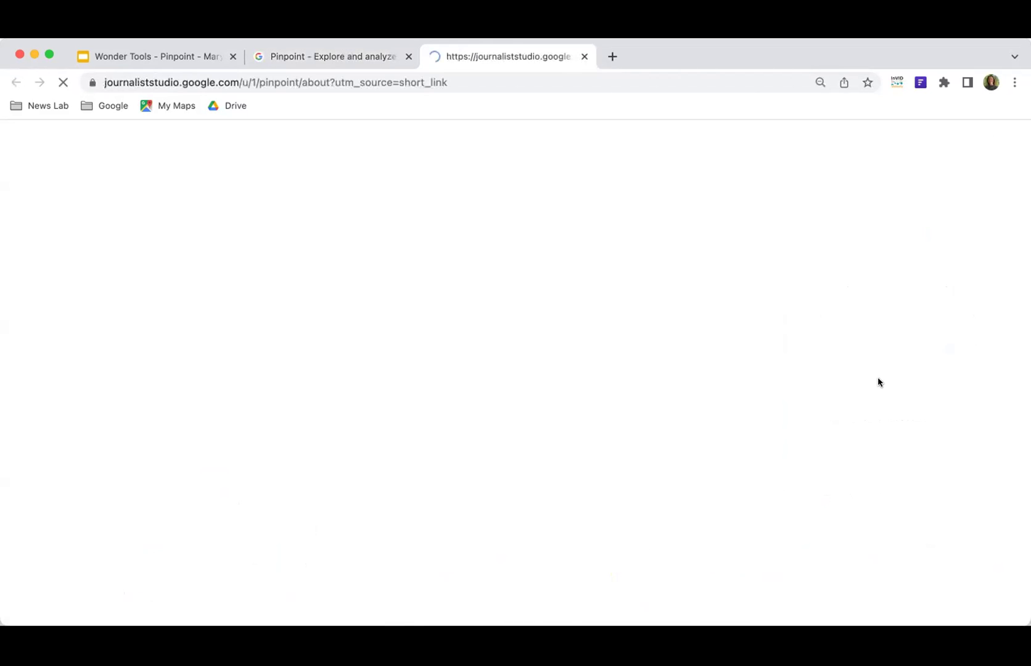
{"action": "left_click", "coordinate": [449, 384]}
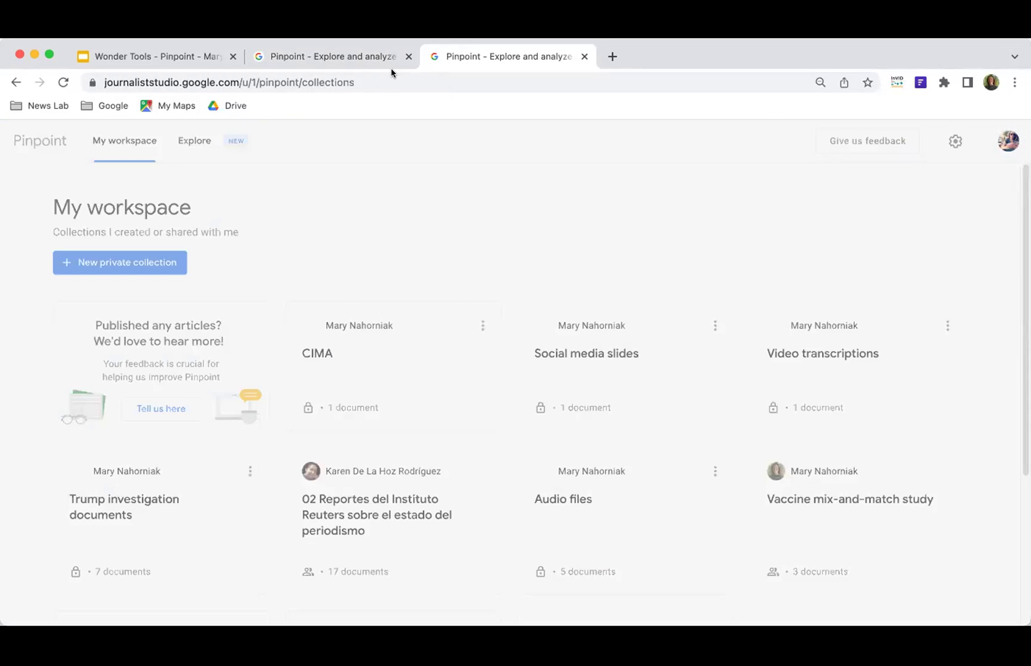
{"action": "scroll", "coordinate": [32, 222], "scroll_direction": "down", "scroll_amount": 5}
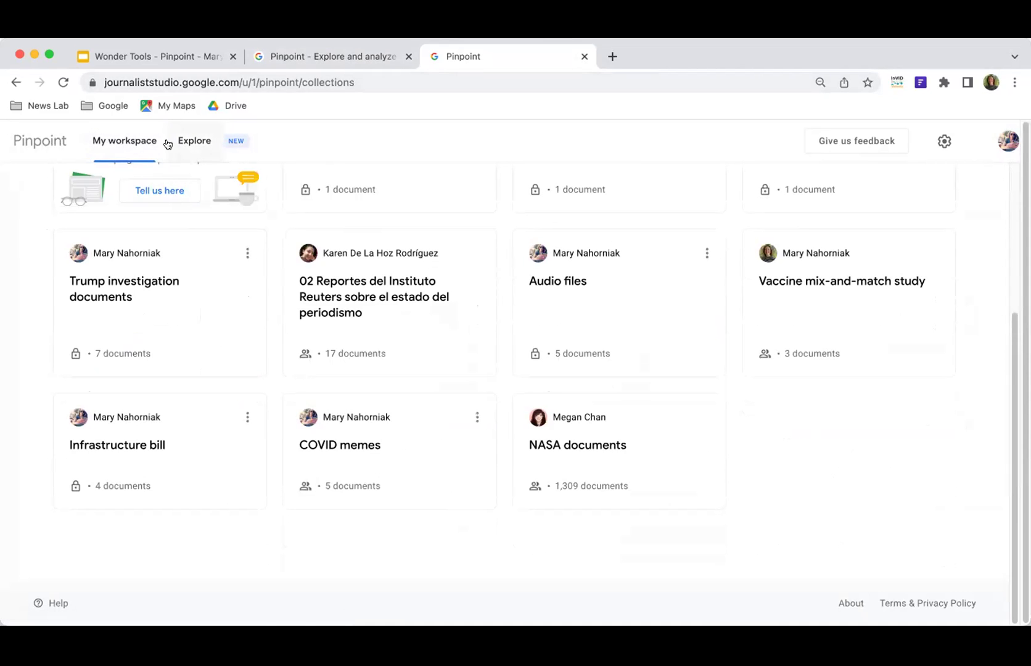
Step: Open The Washington Post's public collection "Court filings in the Special Counsel Mueller investigation, 2019-2020" from the Explore page
{"action": "left_click", "coordinate": [175, 140]}
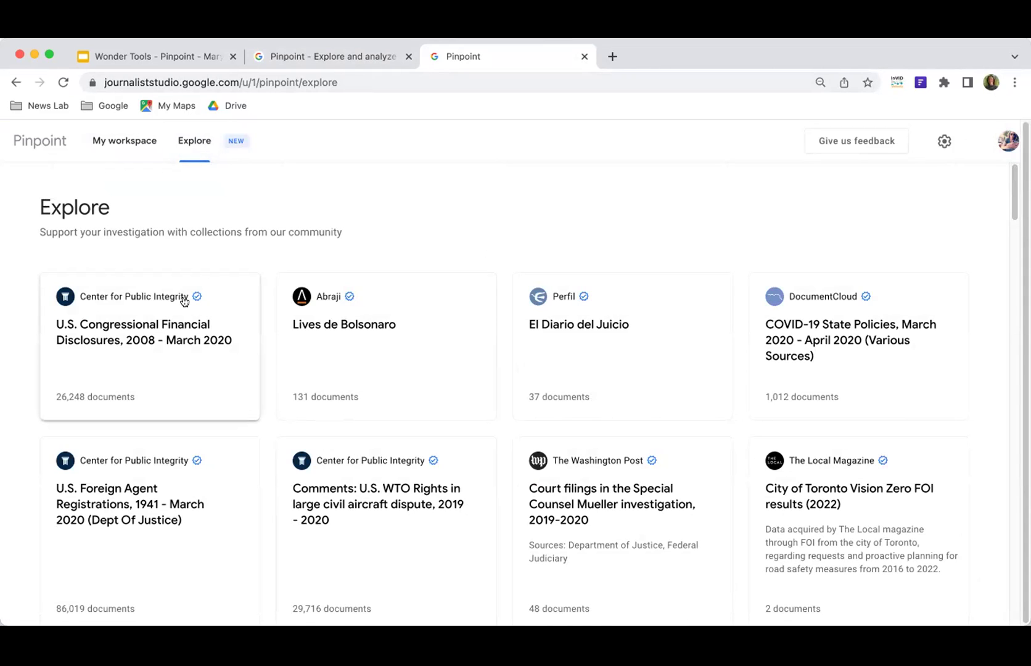
{"action": "scroll", "coordinate": [345, 395], "scroll_direction": "down", "scroll_amount": 1}
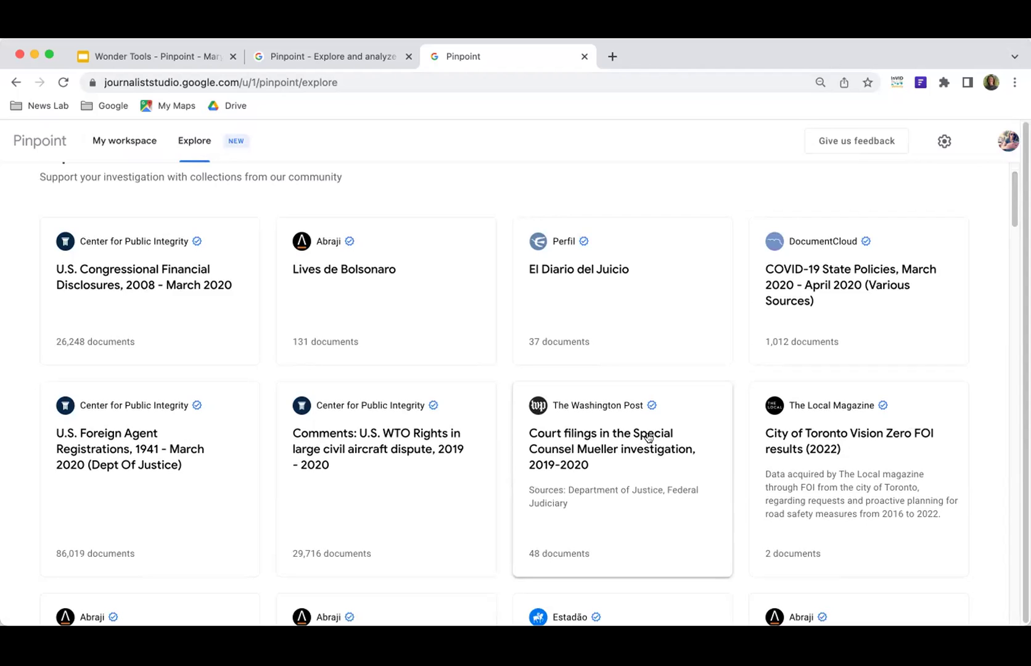
{"action": "left_click", "coordinate": [610, 437]}
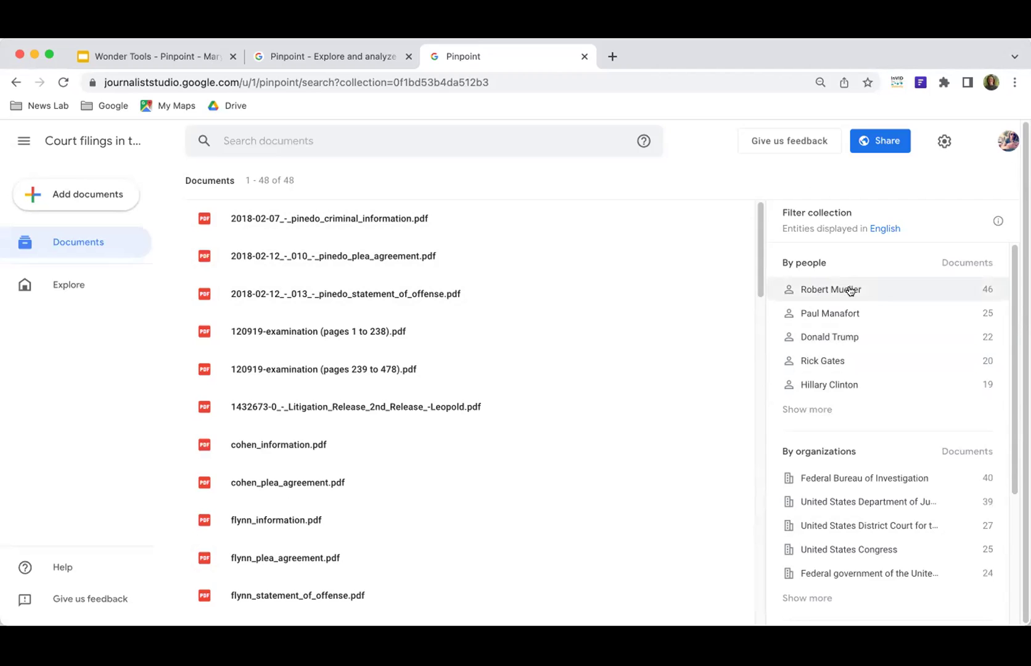
Step: Review the collection's entity filters, expand the full people list and filter the documents by one less frequently mentioned person
{"action": "scroll", "coordinate": [888, 406], "scroll_direction": "down", "scroll_amount": 1}
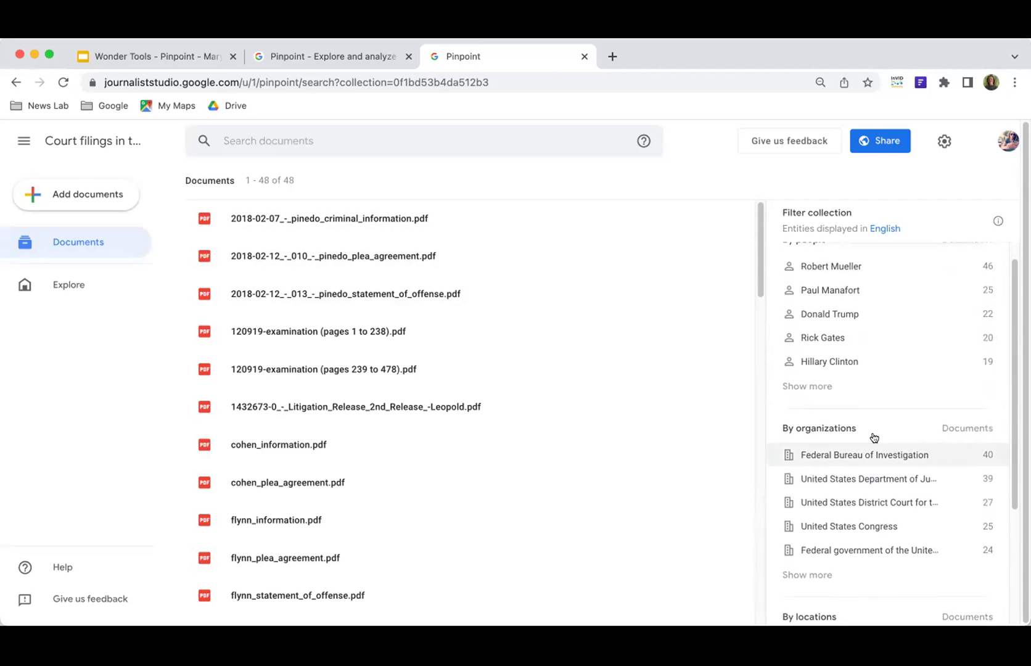
{"action": "scroll", "coordinate": [848, 494], "scroll_direction": "down", "scroll_amount": 5}
{"action": "scroll", "coordinate": [835, 357], "scroll_direction": "up", "scroll_amount": 6}
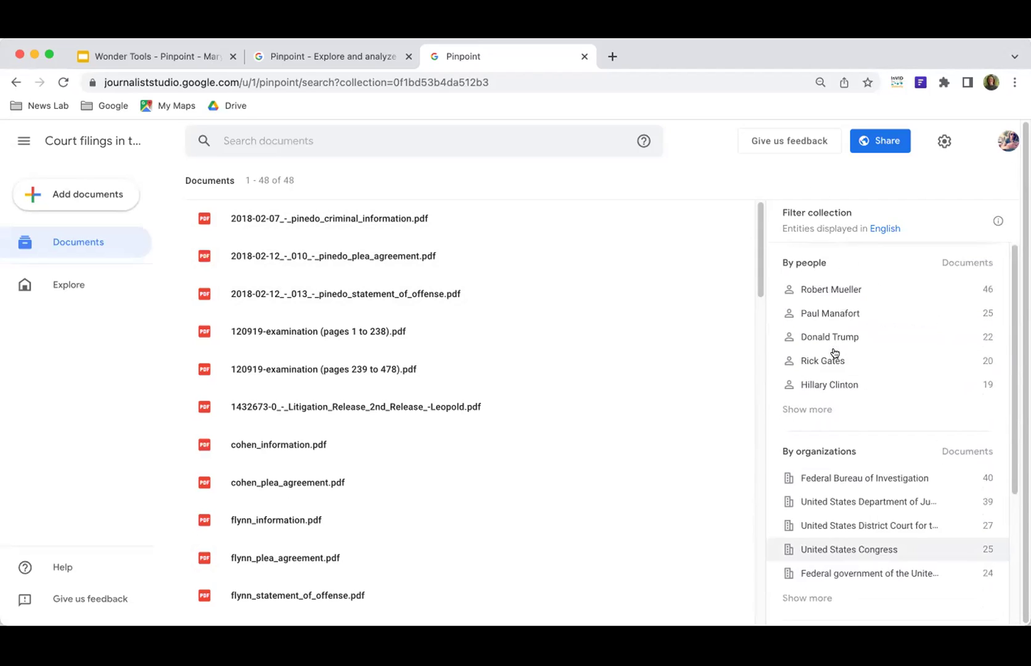
{"action": "left_click", "coordinate": [808, 410]}
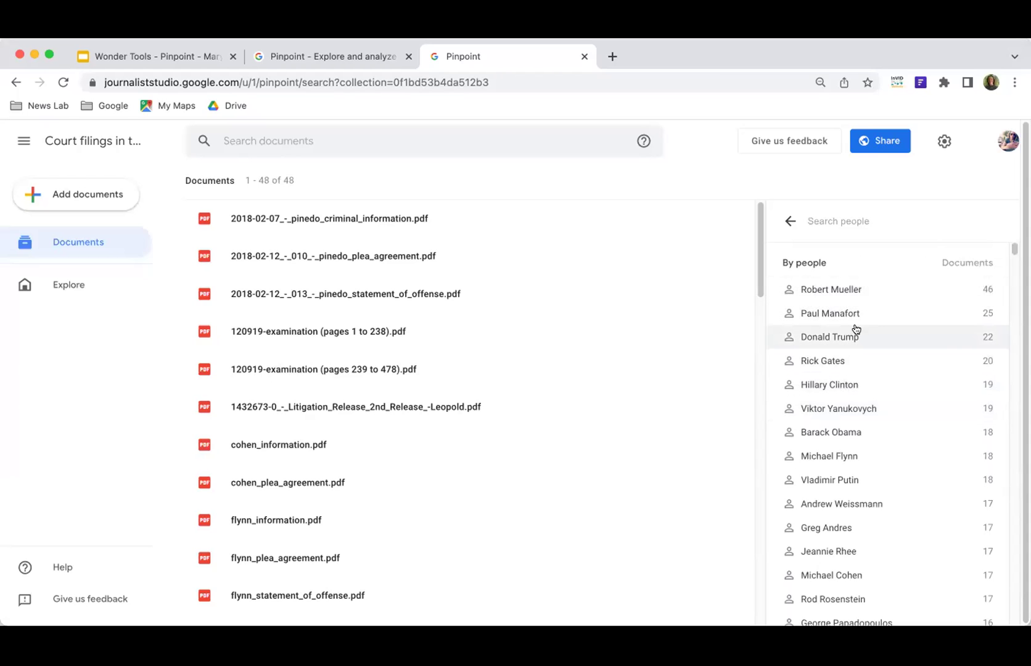
{"action": "scroll", "coordinate": [848, 330], "scroll_direction": "down", "scroll_amount": 10}
{"action": "scroll", "coordinate": [849, 328], "scroll_direction": "down", "scroll_amount": 20}
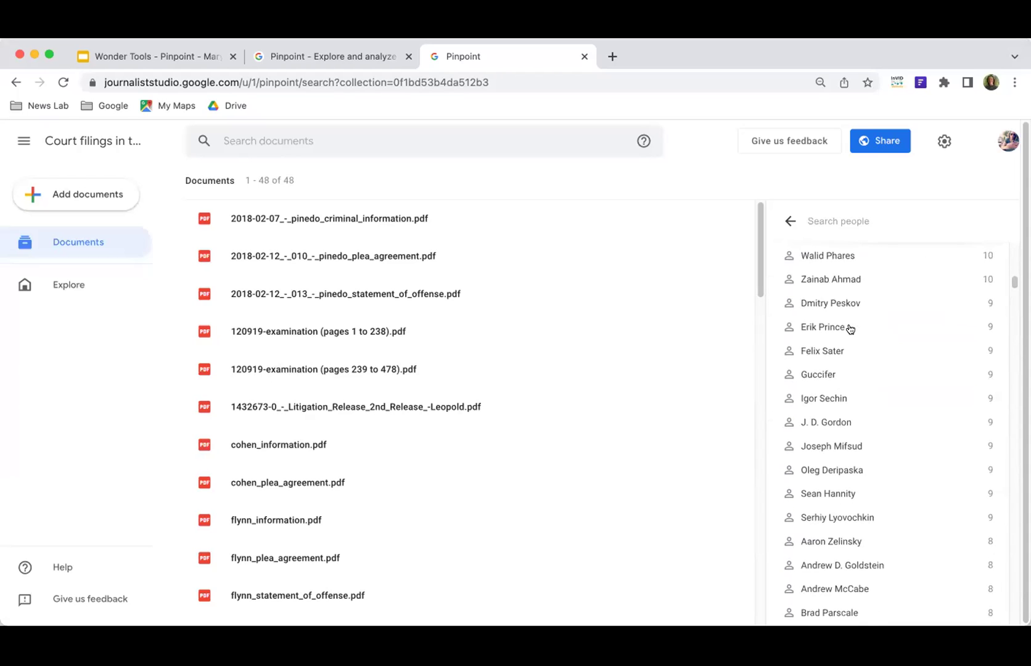
{"action": "scroll", "coordinate": [836, 349], "scroll_direction": "down", "scroll_amount": 20}
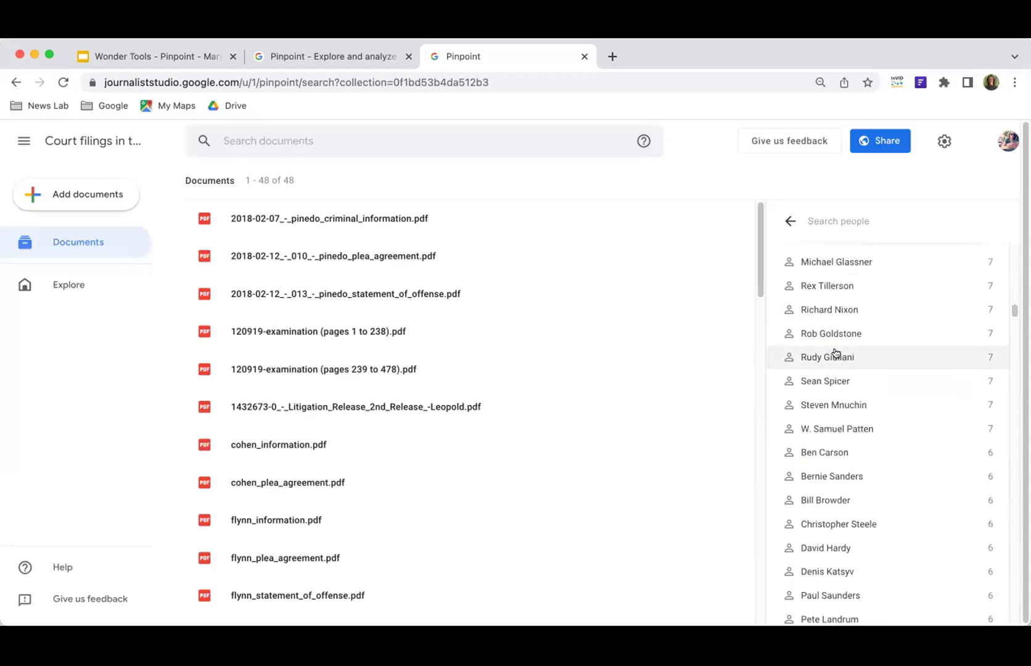
{"action": "scroll", "coordinate": [832, 521], "scroll_direction": "down", "scroll_amount": 12}
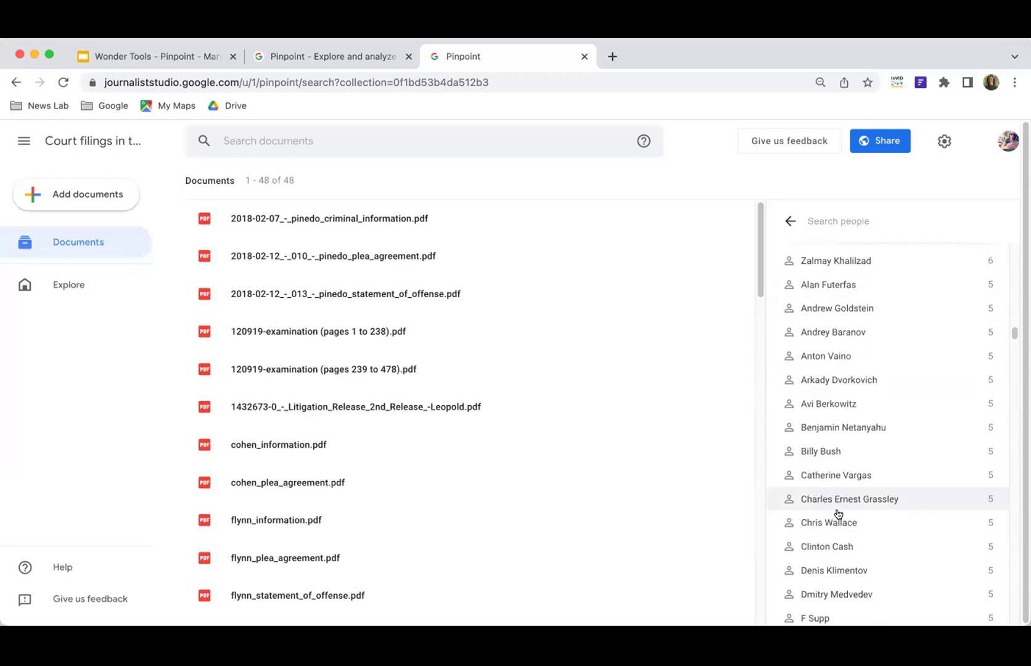
{"action": "left_click", "coordinate": [840, 461]}
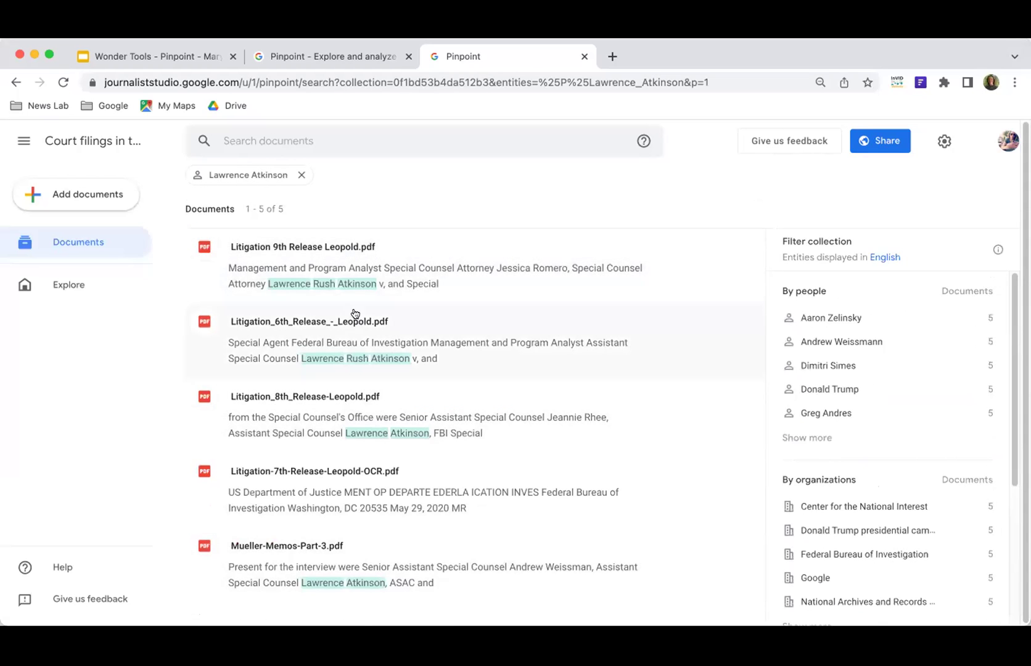
Step: Clear the person filter and browse the public collections on the Explore page
{"action": "left_click", "coordinate": [16, 82]}
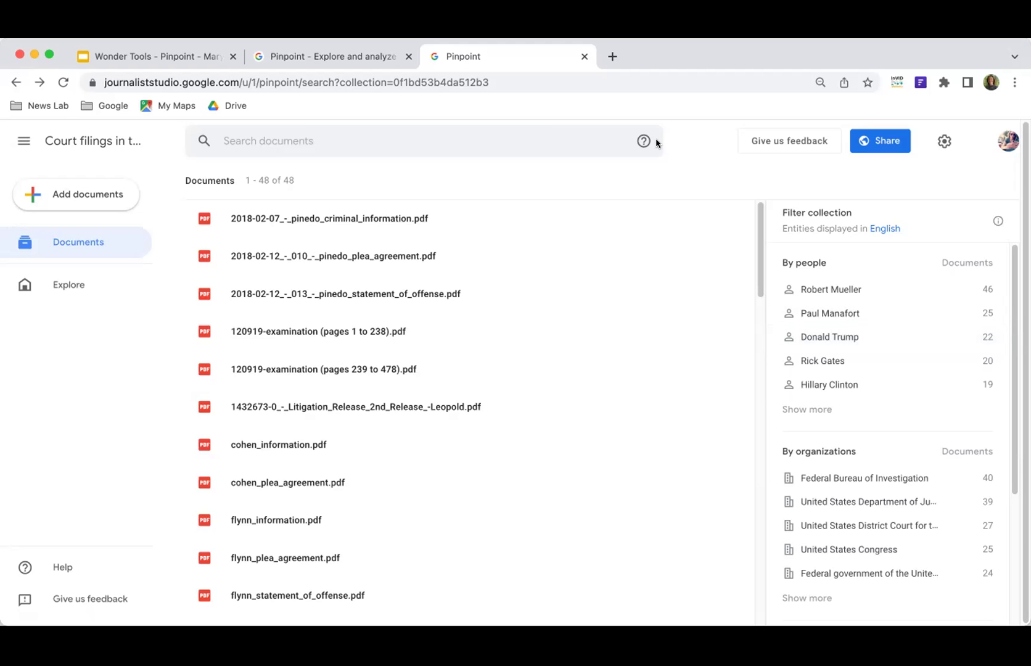
{"action": "left_click", "coordinate": [103, 288]}
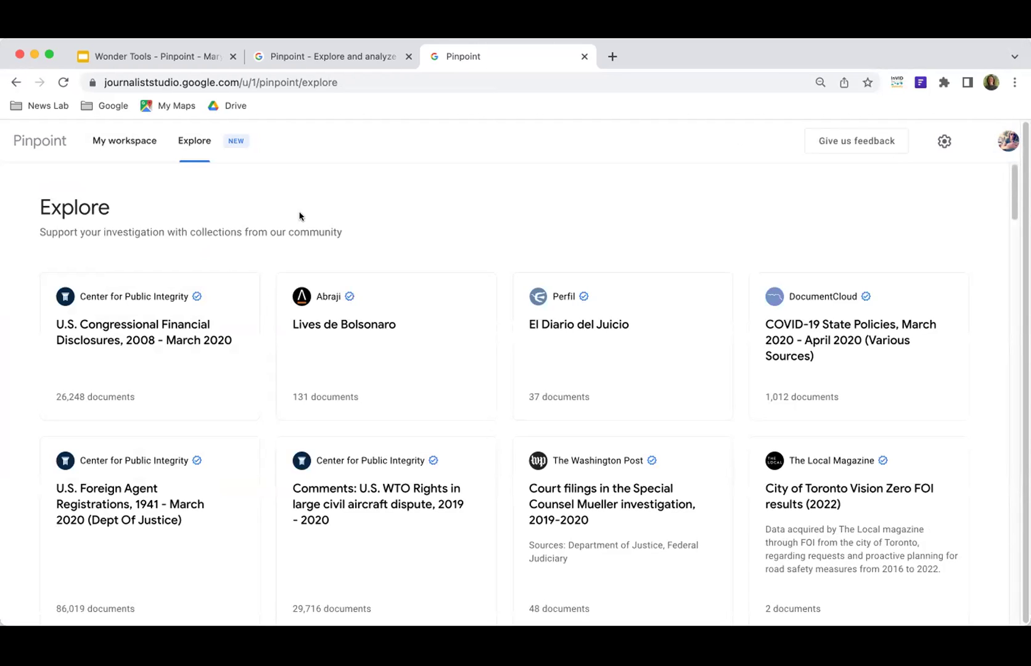
{"action": "scroll", "coordinate": [27, 318], "scroll_direction": "down", "scroll_amount": 2}
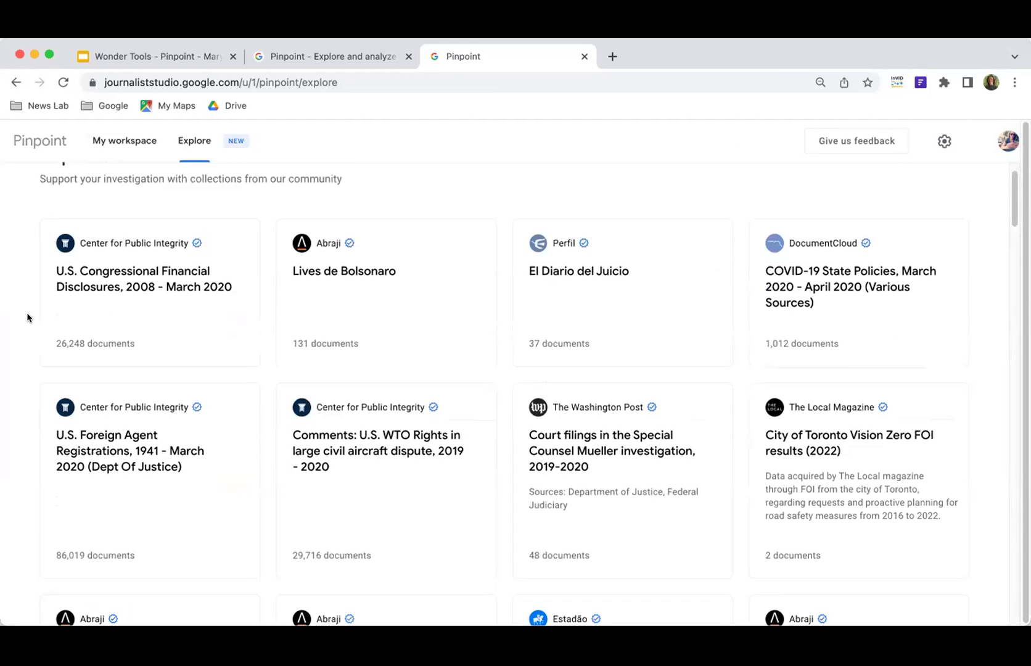
{"action": "scroll", "coordinate": [31, 287], "scroll_direction": "up", "scroll_amount": 2}
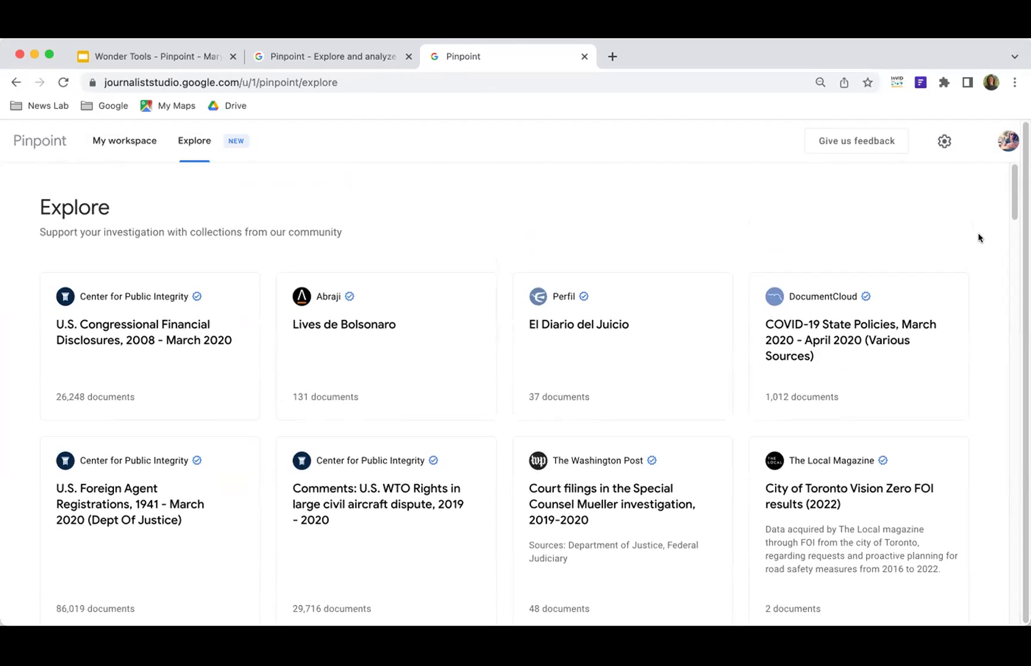
{"action": "scroll", "coordinate": [977, 234], "scroll_direction": "down", "scroll_amount": 5}
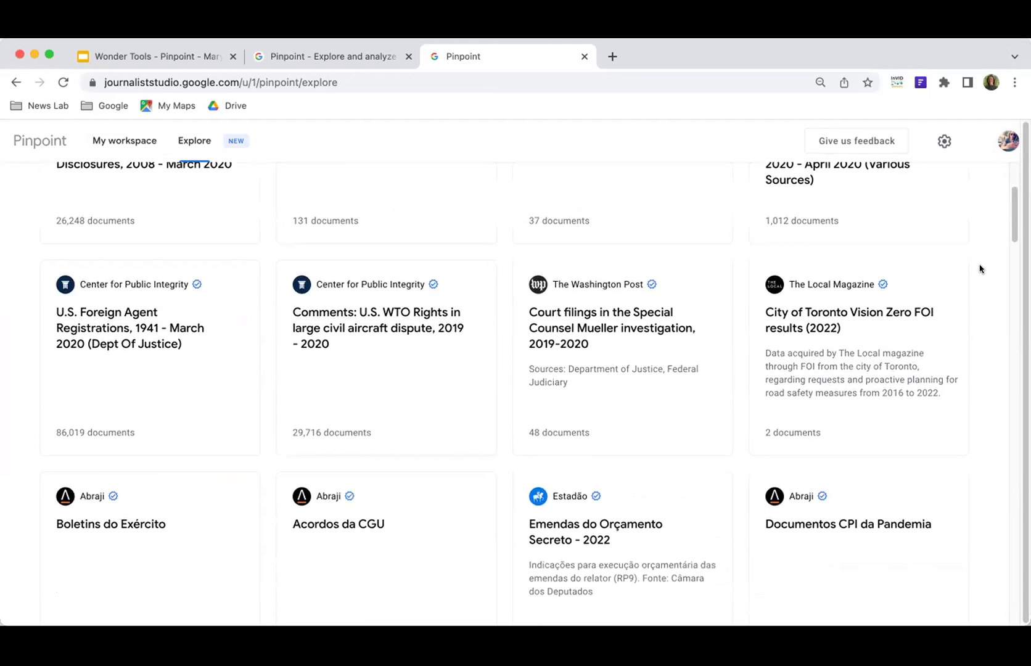
{"action": "scroll", "coordinate": [979, 269], "scroll_direction": "down", "scroll_amount": 5}
{"action": "scroll", "coordinate": [980, 268], "scroll_direction": "down", "scroll_amount": 15}
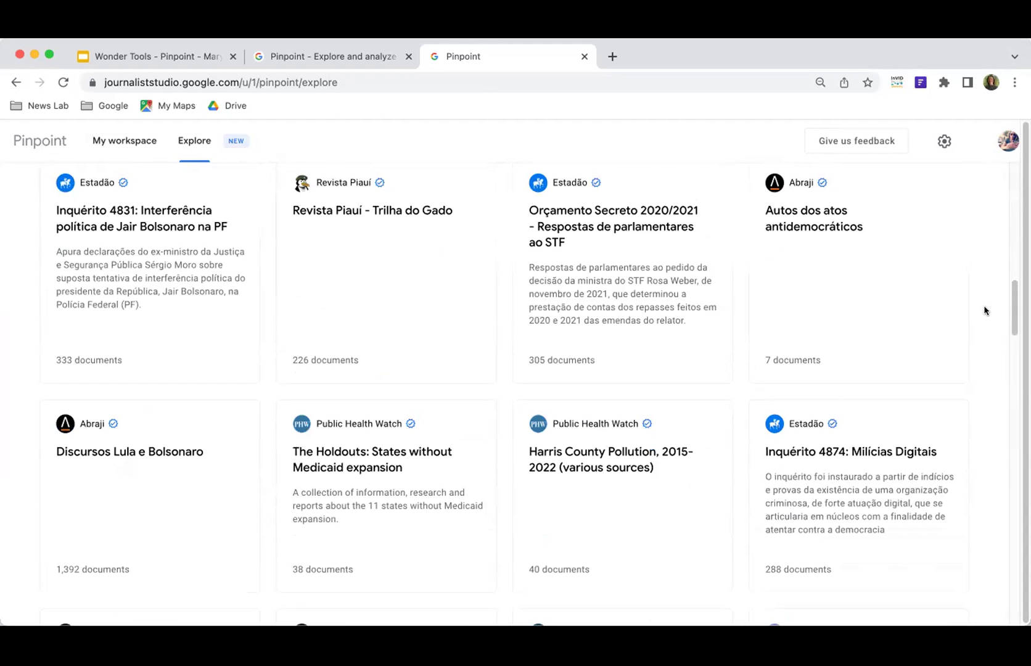
{"action": "scroll", "coordinate": [985, 310], "scroll_direction": "down", "scroll_amount": 6}
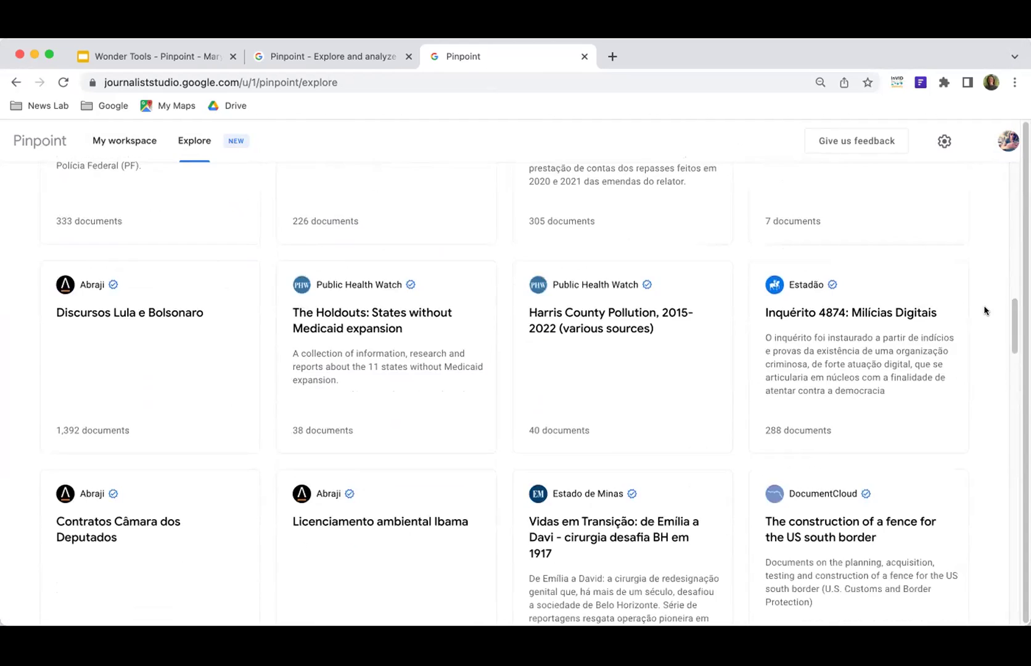
{"action": "scroll", "coordinate": [985, 309], "scroll_direction": "down", "scroll_amount": 1}
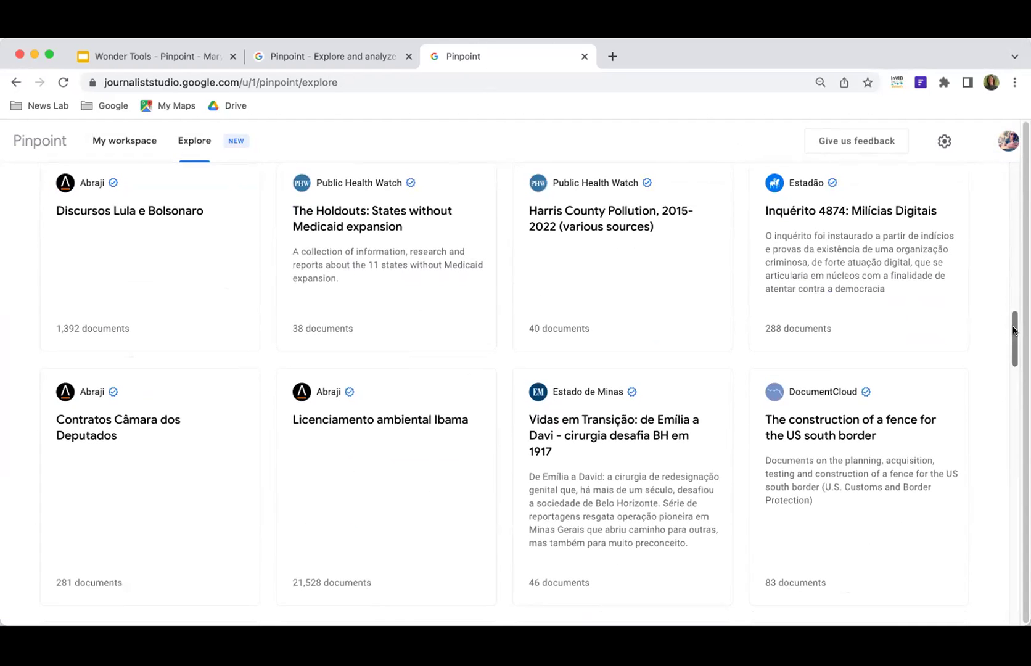
Step: Return to the workspace, open the settings and examine the spoken languages available for audio files
{"action": "left_click", "coordinate": [194, 141]}
{"action": "left_click", "coordinate": [122, 144]}
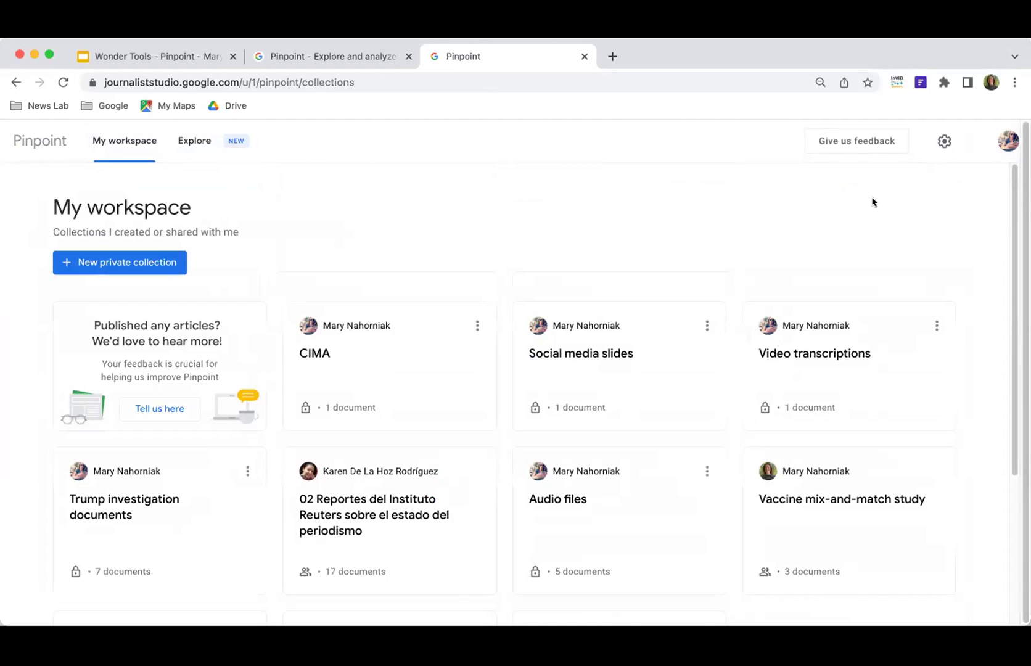
{"action": "left_click", "coordinate": [943, 142]}
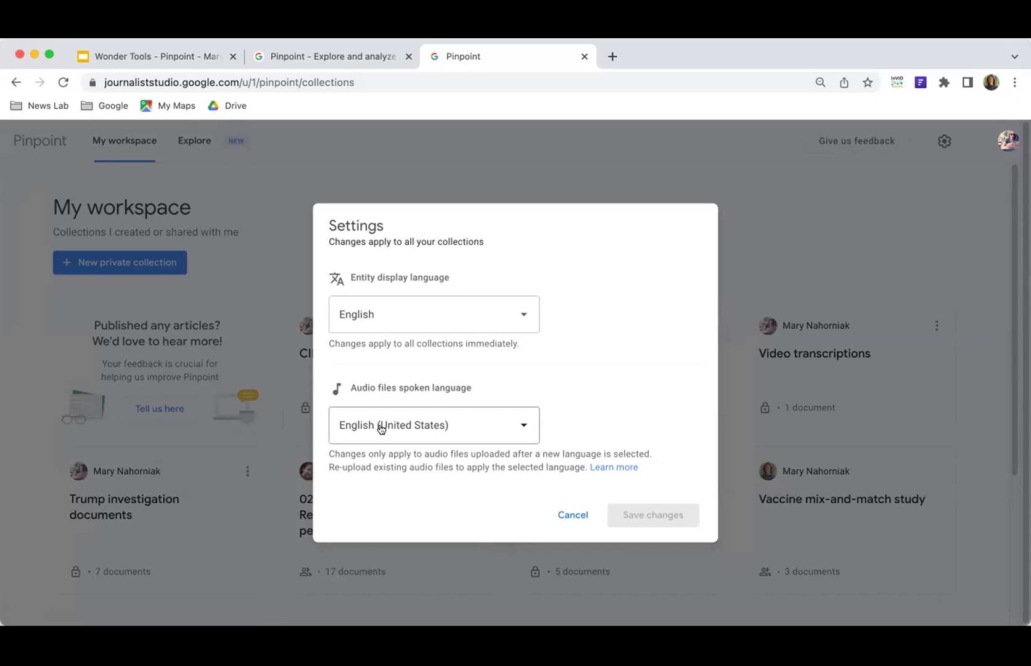
{"action": "left_click", "coordinate": [435, 429]}
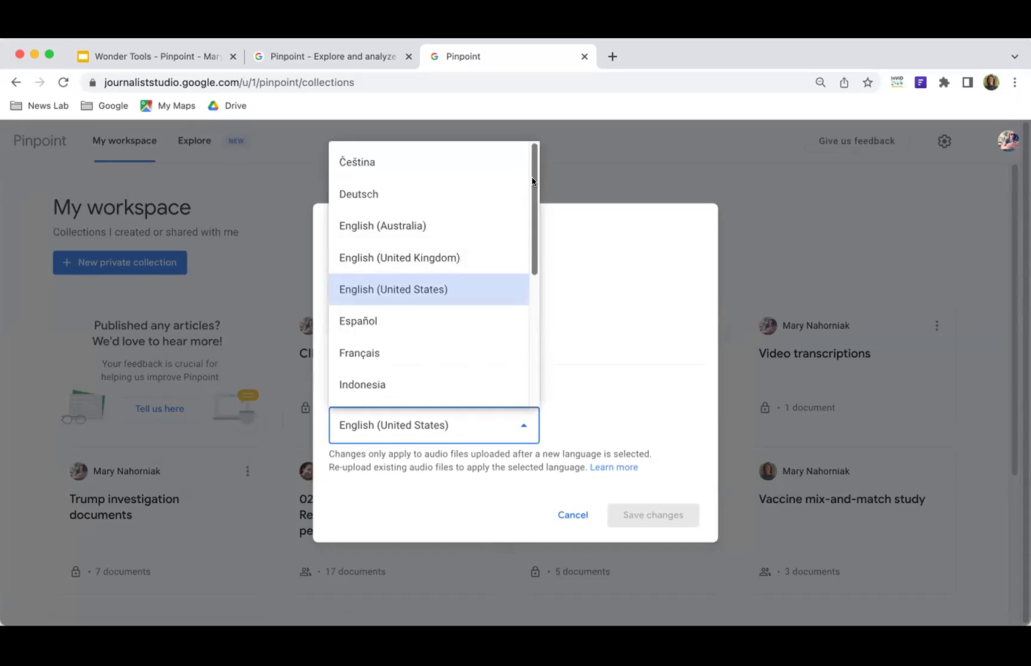
{"action": "scroll", "coordinate": [528, 278], "scroll_direction": "down", "scroll_amount": 5}
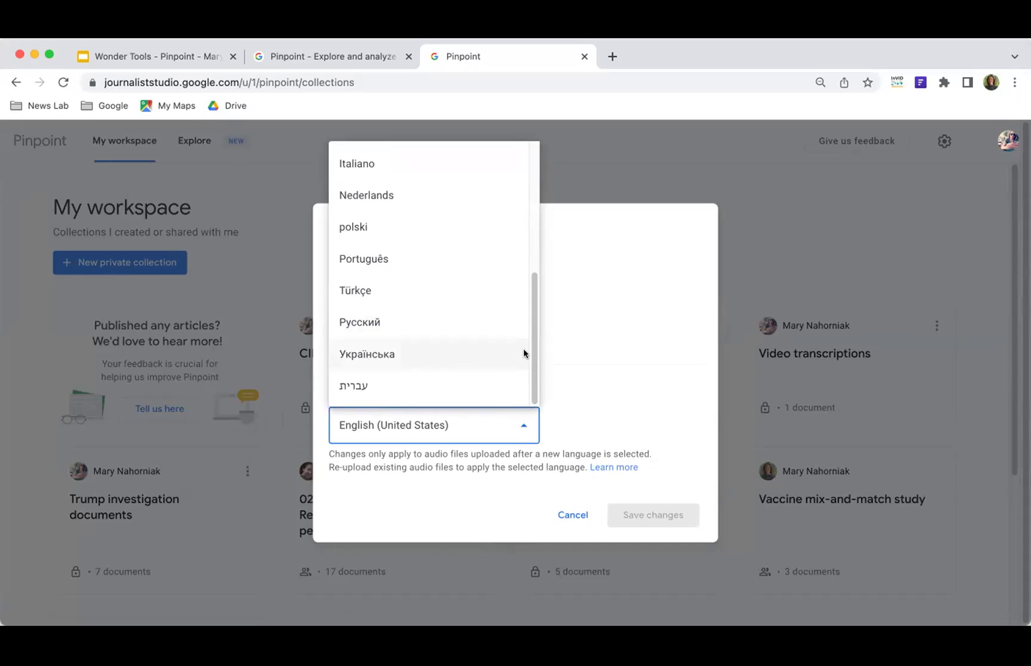
{"action": "scroll", "coordinate": [524, 290], "scroll_direction": "up", "scroll_amount": 5}
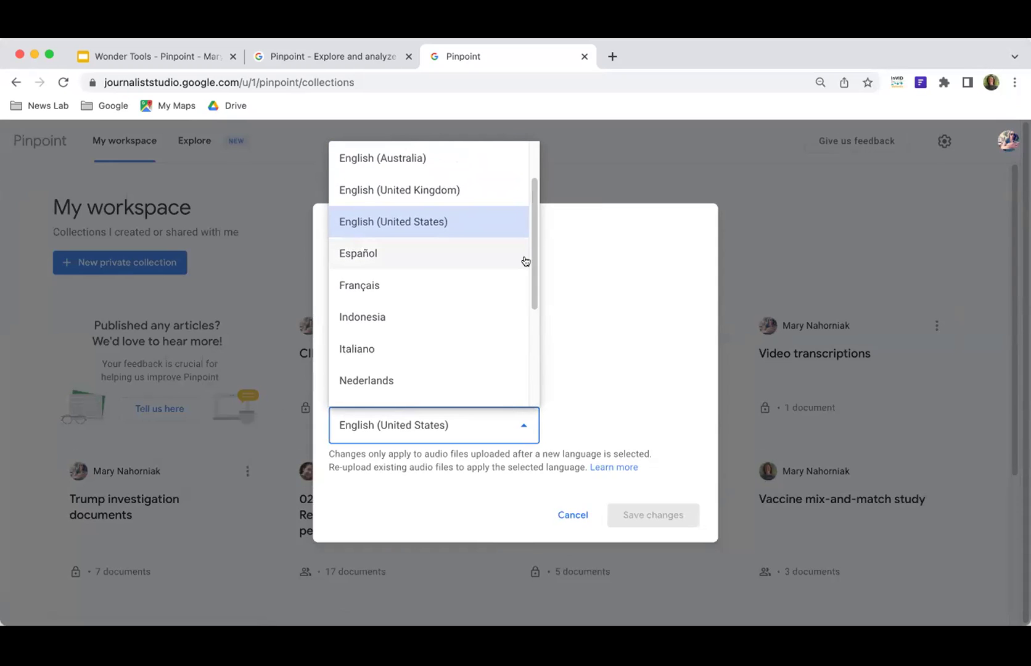
{"action": "scroll", "coordinate": [483, 272], "scroll_direction": "up", "scroll_amount": 1}
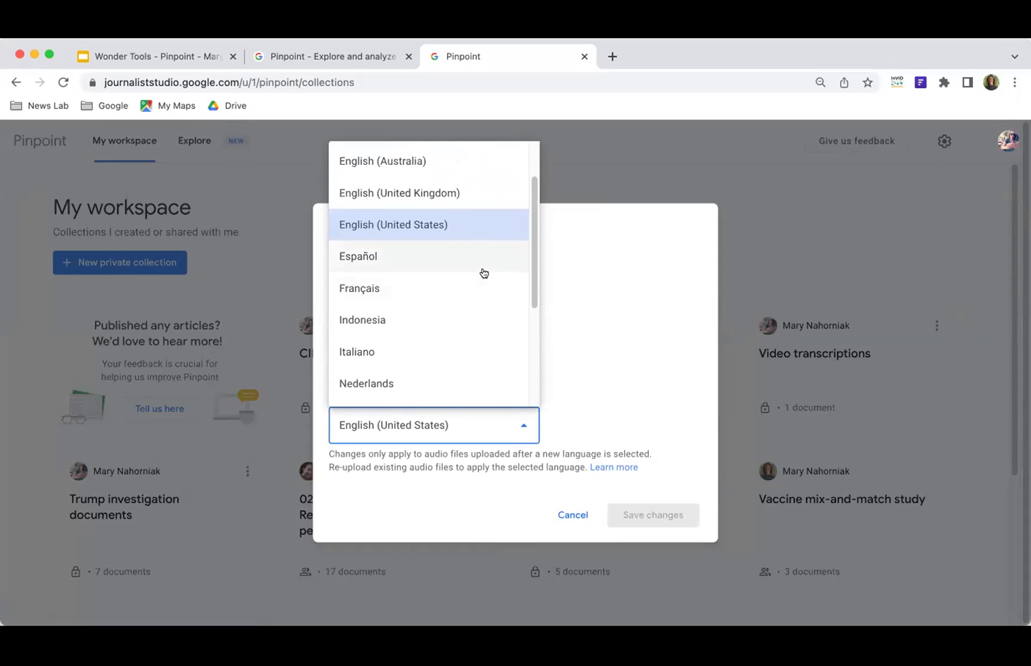
{"action": "scroll", "coordinate": [484, 273], "scroll_direction": "down", "scroll_amount": 5}
{"action": "scroll", "coordinate": [484, 273], "scroll_direction": "down", "scroll_amount": 1}
{"action": "scroll", "coordinate": [479, 299], "scroll_direction": "up", "scroll_amount": 8}
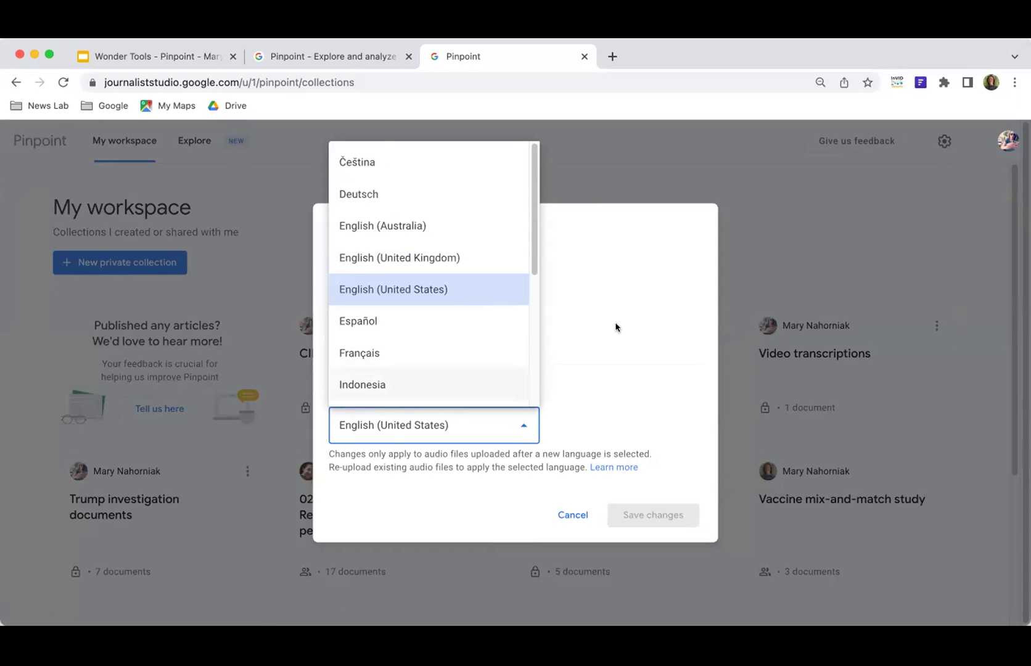
{"action": "left_click", "coordinate": [618, 288]}
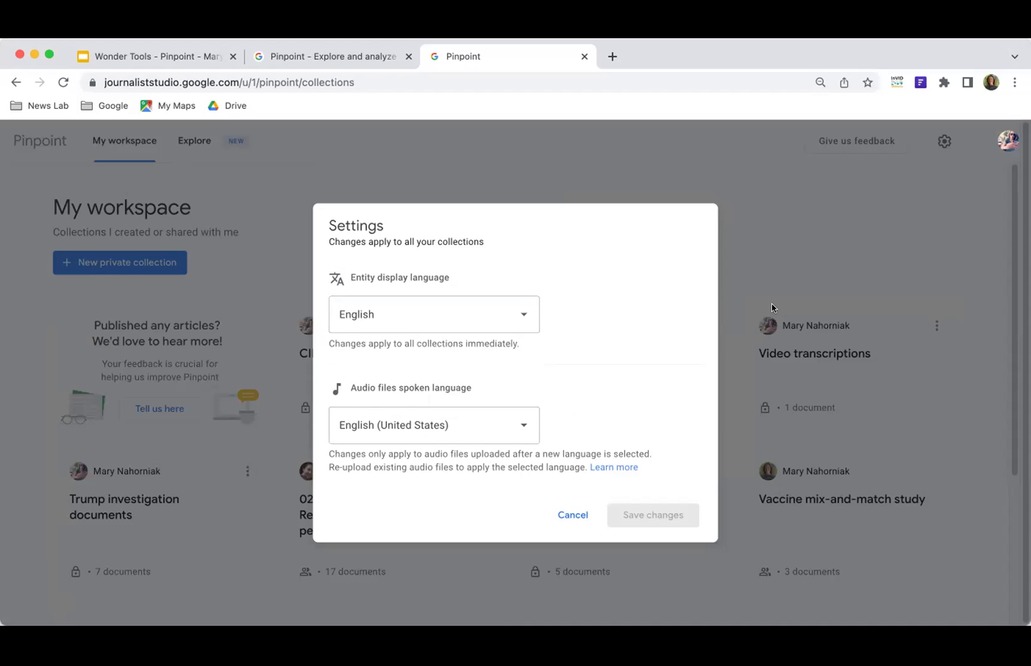
Step: Look through the languages offered for displaying entities
{"action": "left_click", "coordinate": [449, 317]}
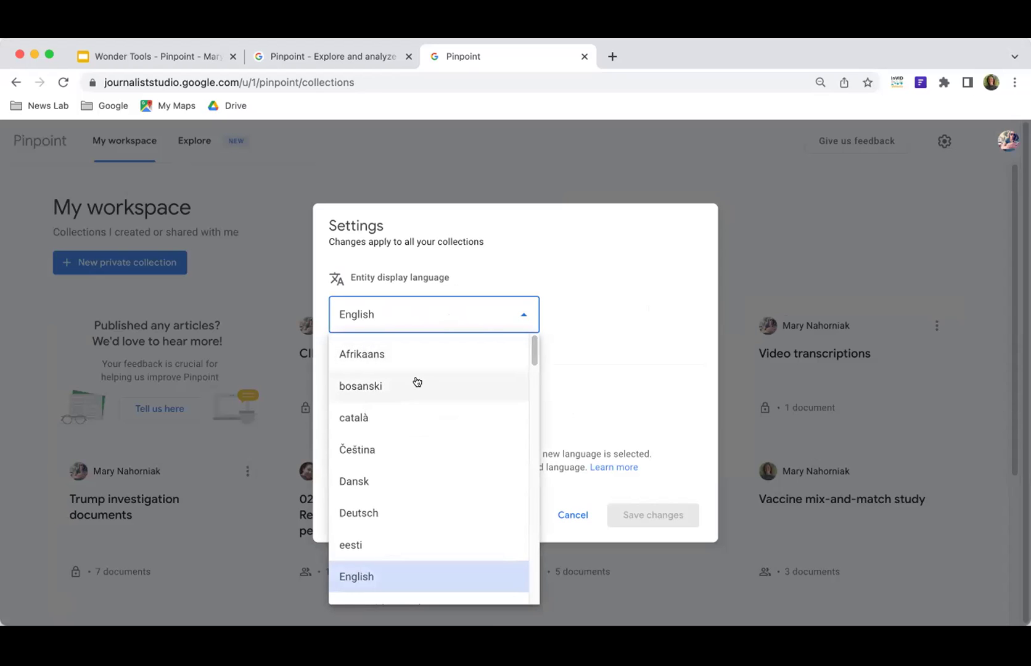
{"action": "scroll", "coordinate": [537, 365], "scroll_direction": "down", "scroll_amount": 3}
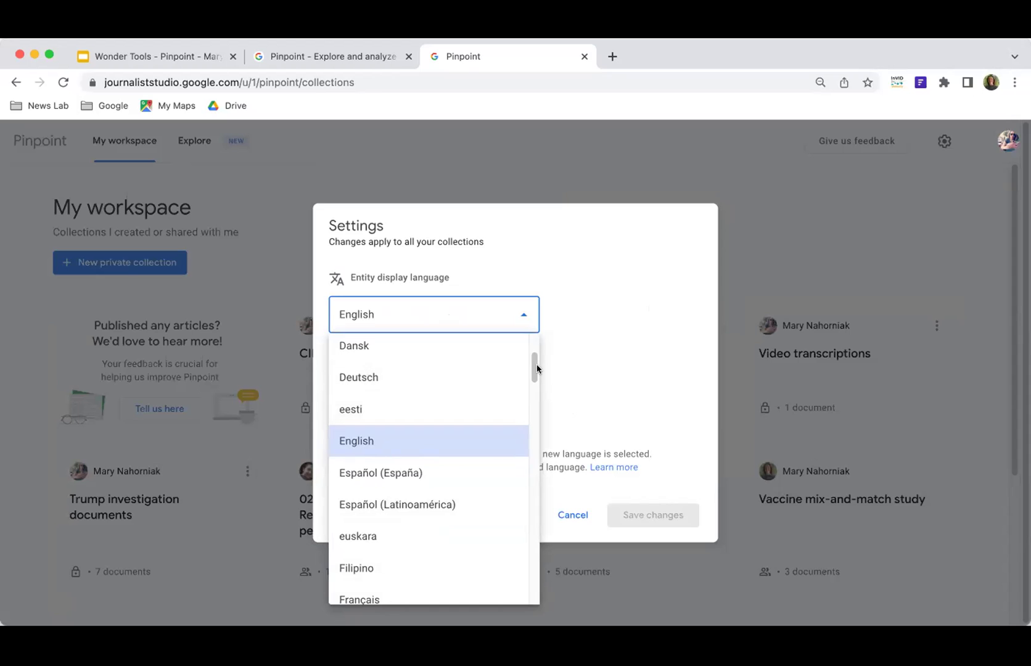
{"action": "scroll", "coordinate": [534, 366], "scroll_direction": "down", "scroll_amount": 4}
{"action": "left_click", "coordinate": [606, 381]}
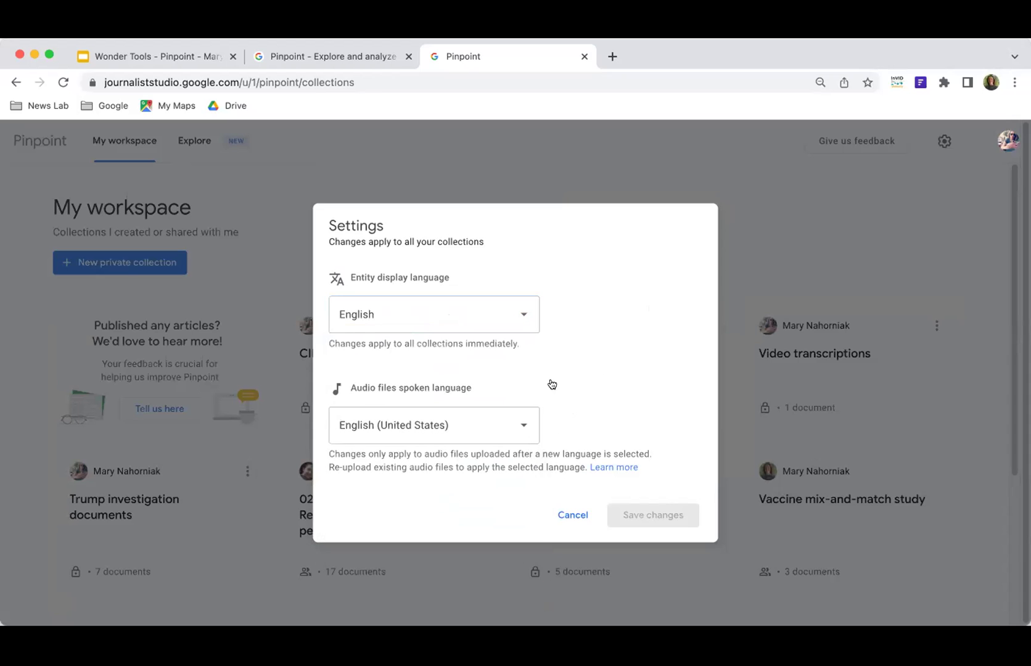
Step: Check the audio files' spoken language options again and close the settings without saving changes
{"action": "left_click", "coordinate": [404, 429]}
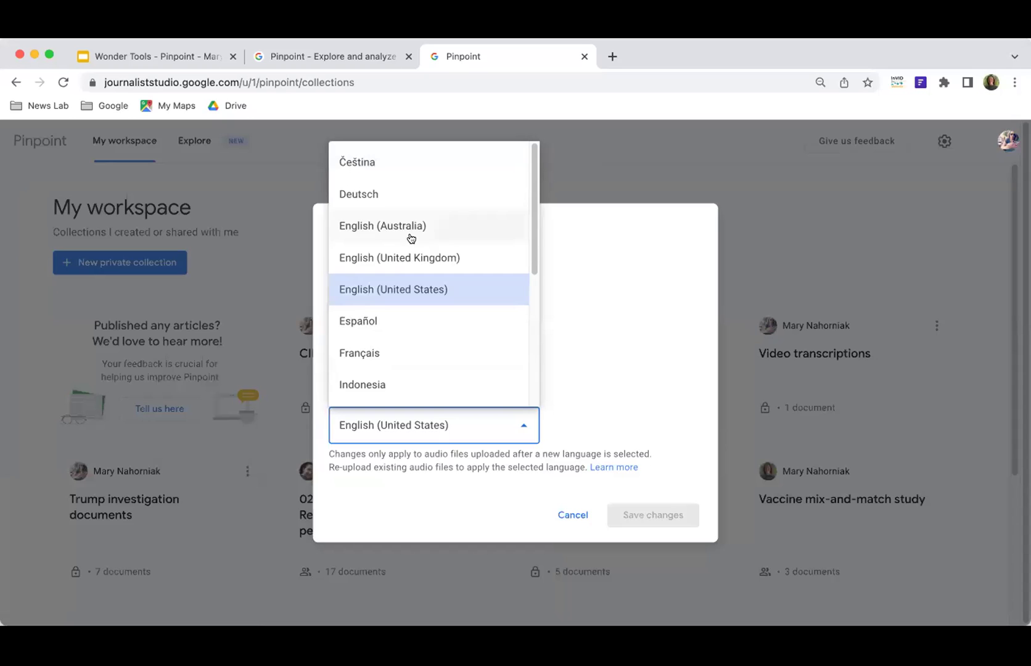
{"action": "left_click_drag", "start_coordinate": [534, 166], "coordinate": [533, 338]}
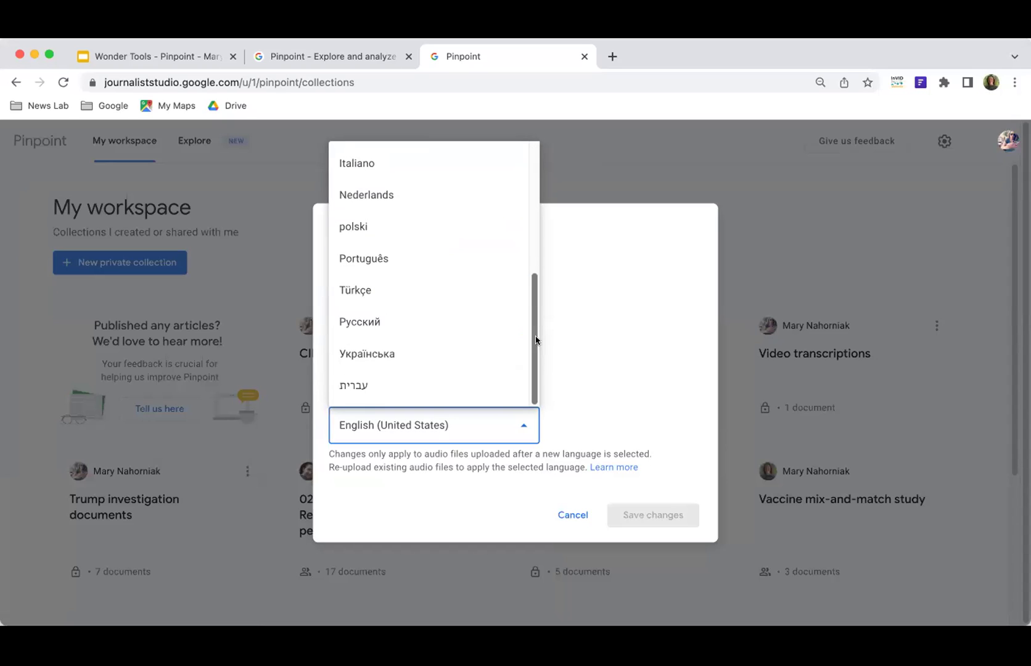
{"action": "left_click", "coordinate": [630, 340]}
{"action": "left_click", "coordinate": [567, 513]}
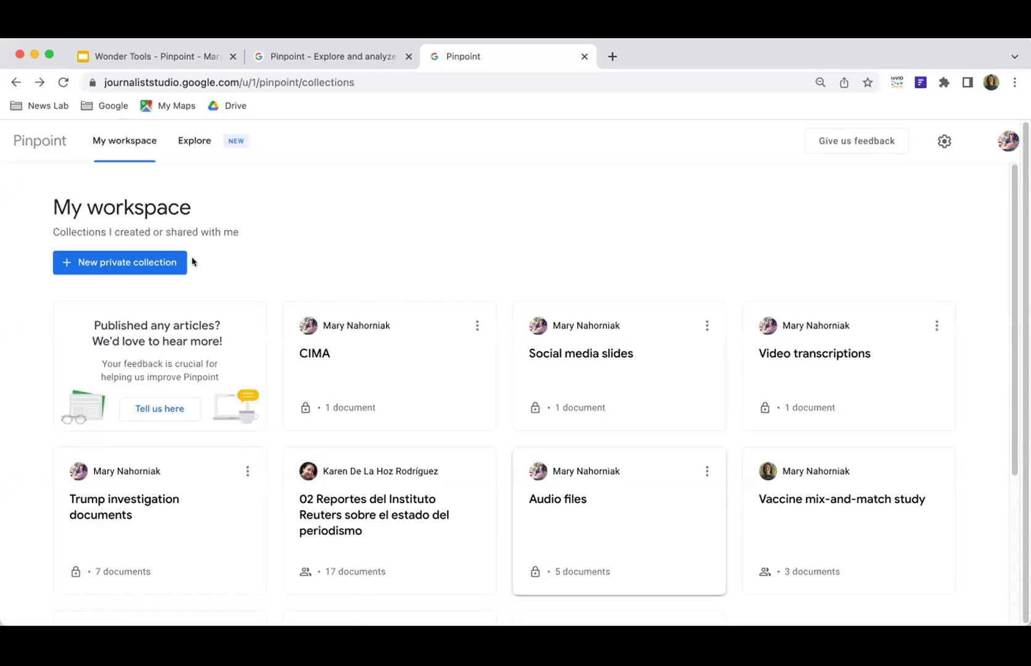
Step: Look over the workspace's collections and check the privacy status of the Video transcriptions collection
{"action": "scroll", "coordinate": [30, 338], "scroll_direction": "down", "scroll_amount": 4}
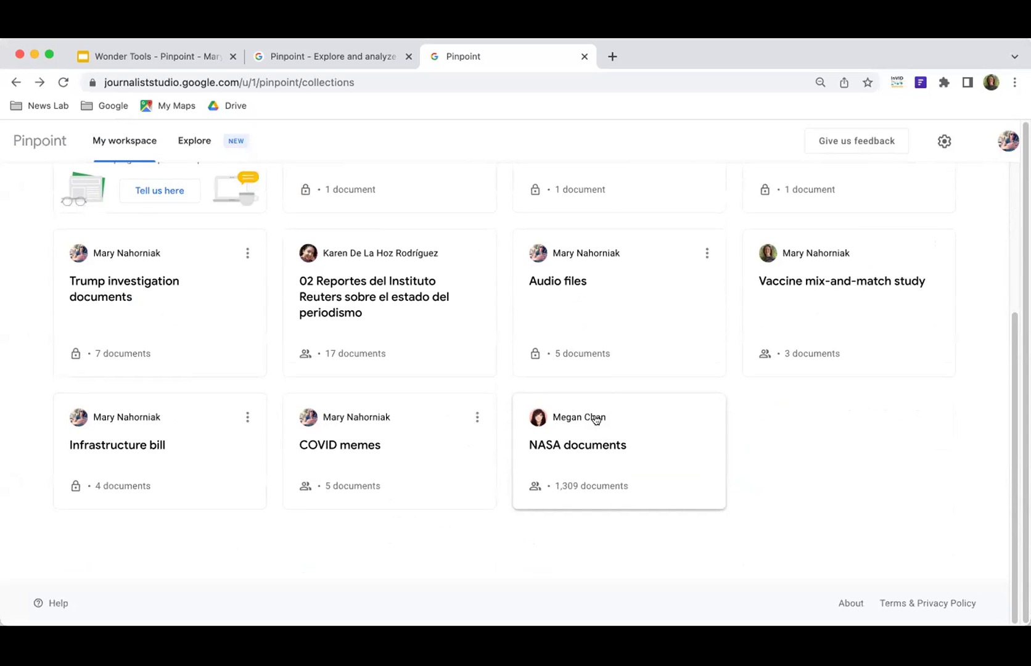
{"action": "scroll", "coordinate": [855, 456], "scroll_direction": "up", "scroll_amount": 5}
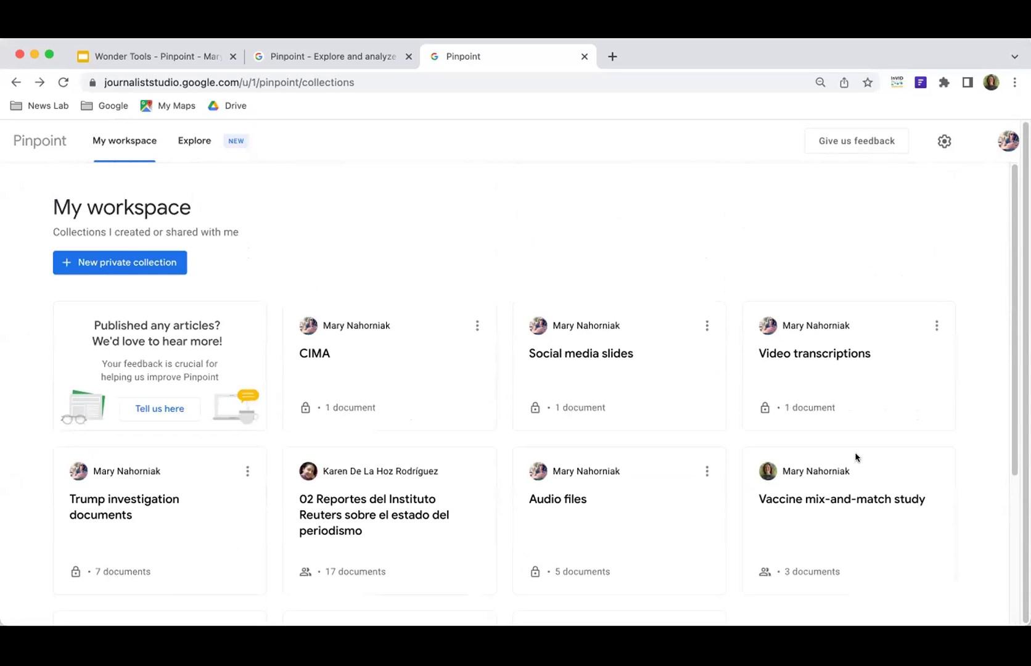
{"action": "scroll", "coordinate": [822, 346], "scroll_direction": "down", "scroll_amount": 1}
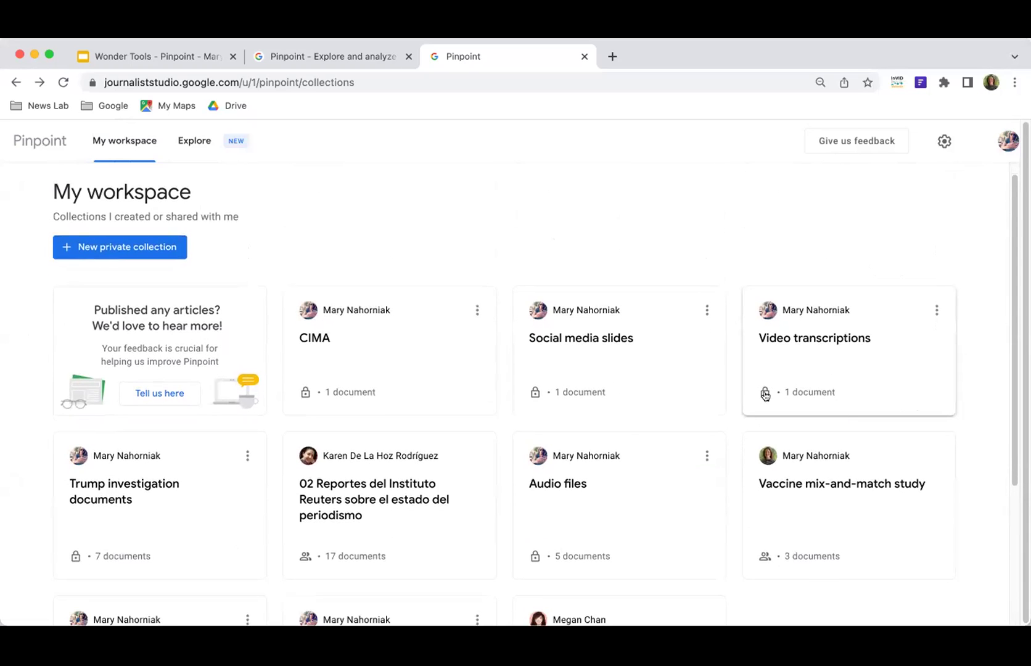
{"action": "mouse_move", "coordinate": [764, 393]}
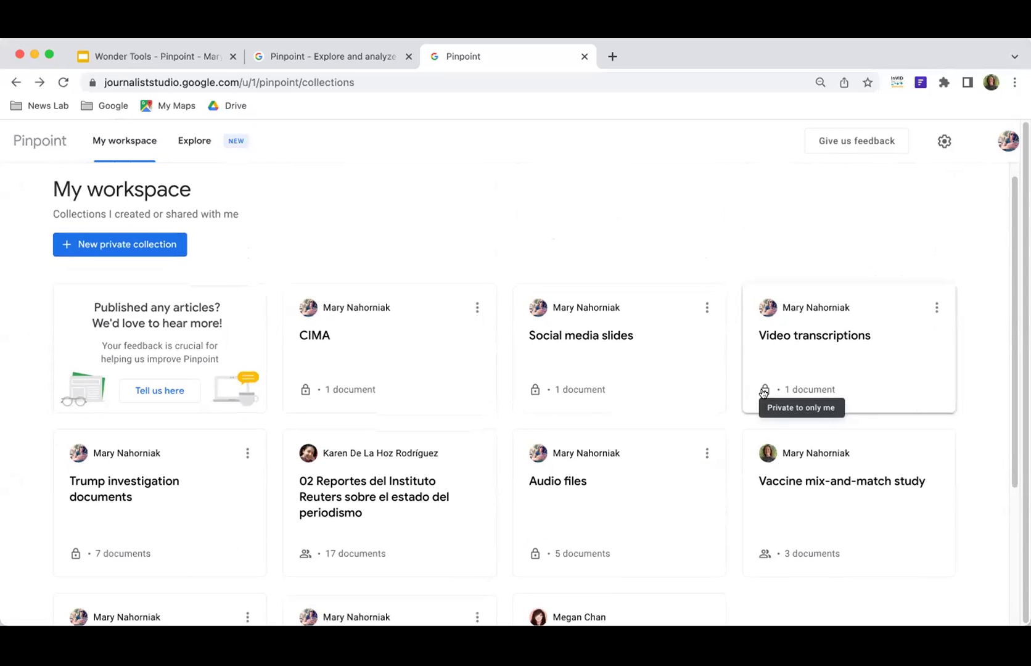
{"action": "scroll", "coordinate": [763, 394], "scroll_direction": "down", "scroll_amount": 1}
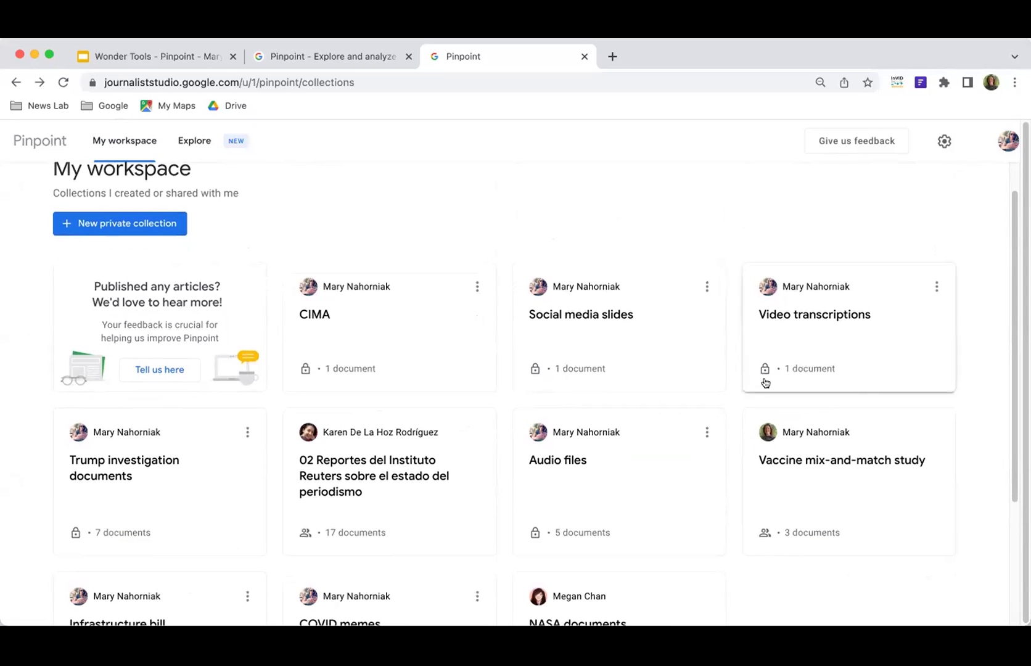
Step: Open the Video transcriptions collection and upload a file to it from the computer
{"action": "left_click", "coordinate": [820, 313]}
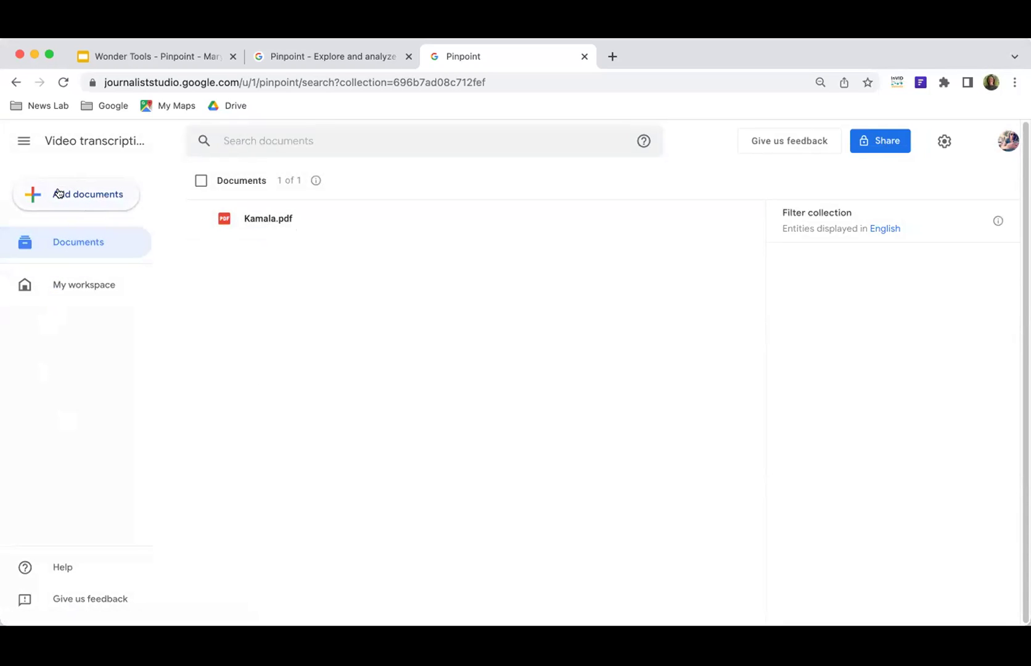
{"action": "left_click", "coordinate": [111, 196]}
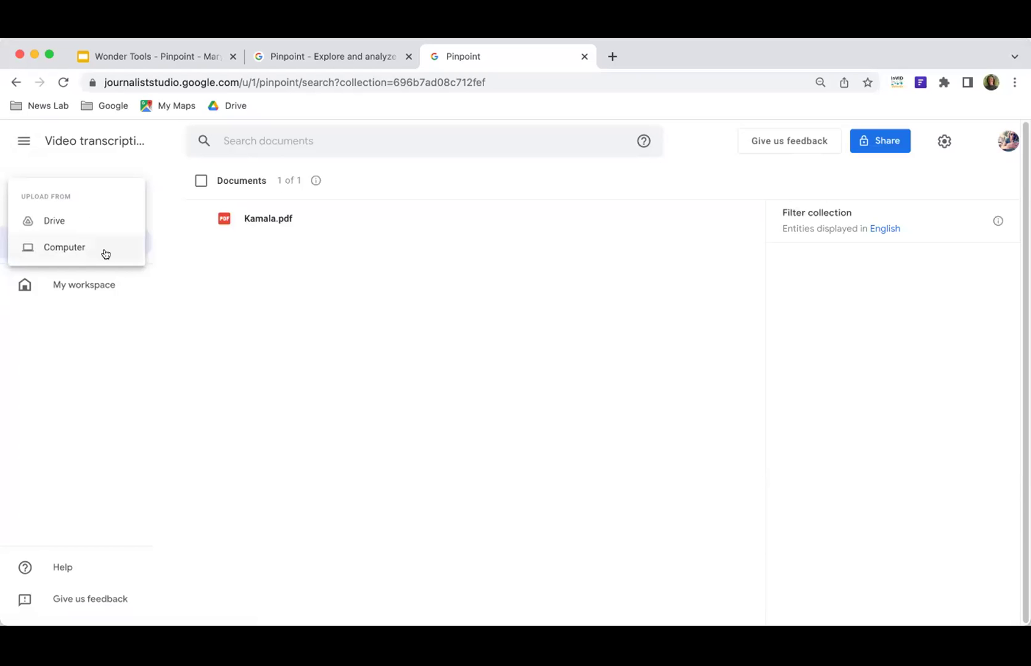
{"action": "left_click", "coordinate": [74, 246]}
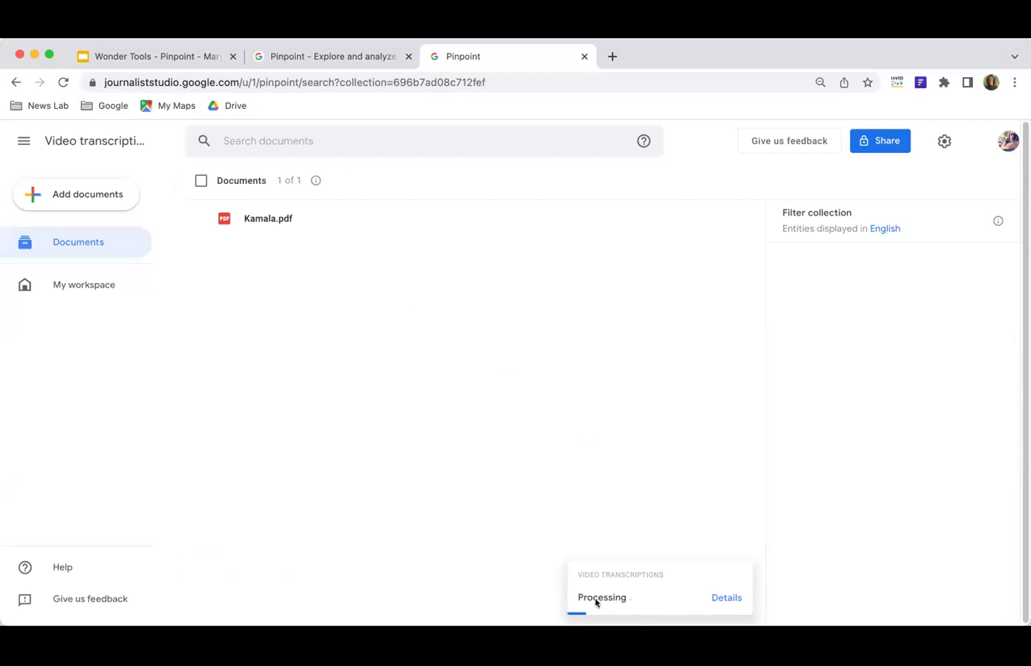
Step: Open the shared NASA documents collection from the workspace to check whether documents can be added, and return to the workspace
{"action": "left_click", "coordinate": [74, 287]}
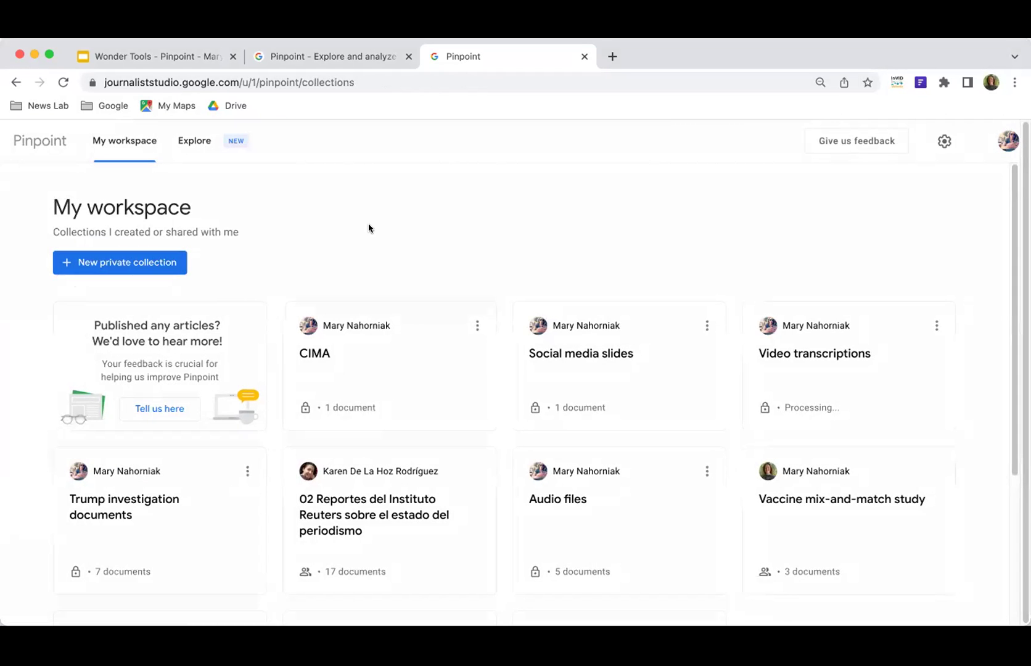
{"action": "scroll", "coordinate": [10, 307], "scroll_direction": "down", "scroll_amount": 5}
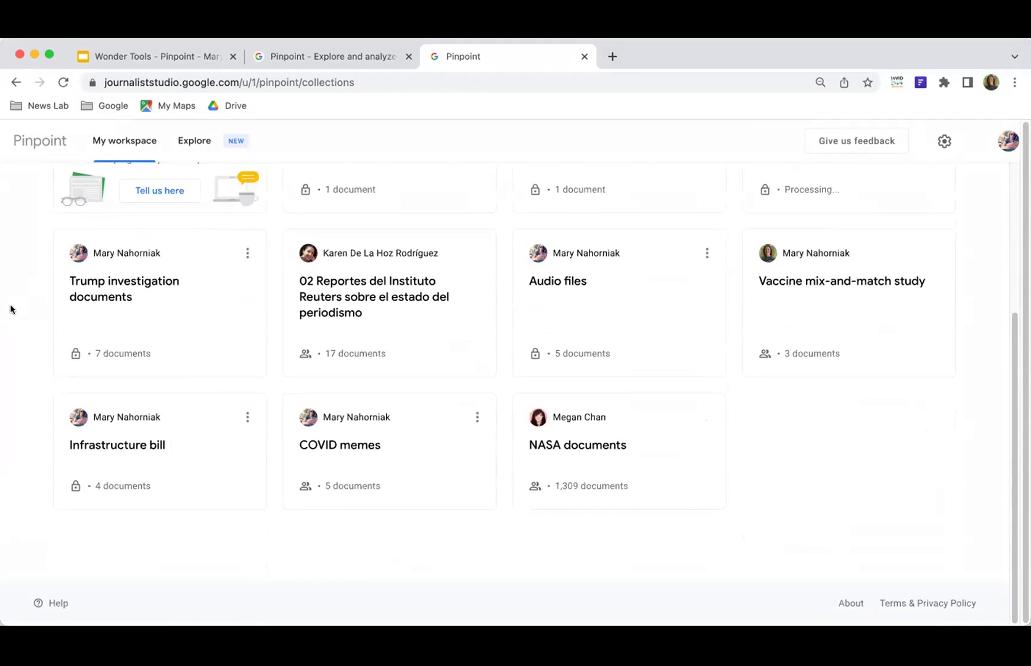
{"action": "left_click", "coordinate": [580, 425]}
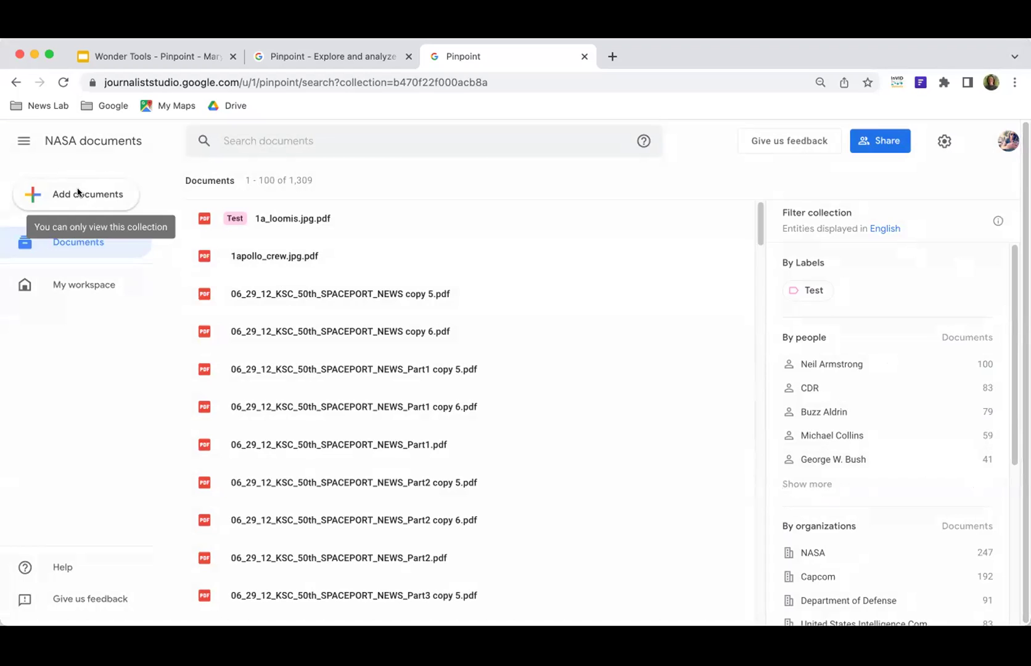
{"action": "left_click", "coordinate": [87, 288]}
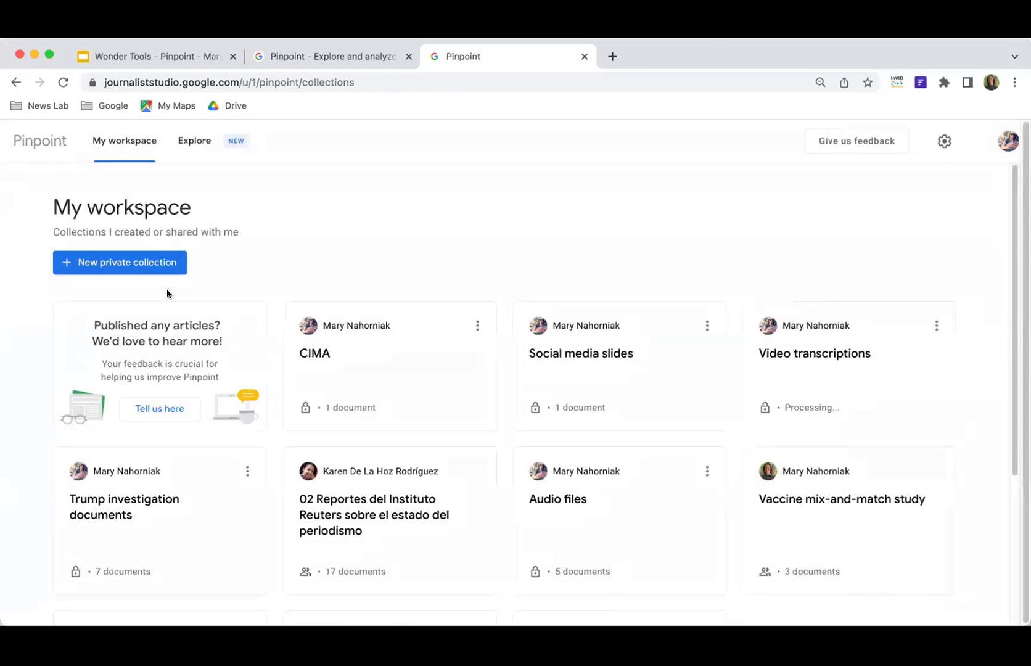
{"action": "left_click", "coordinate": [424, 377]}
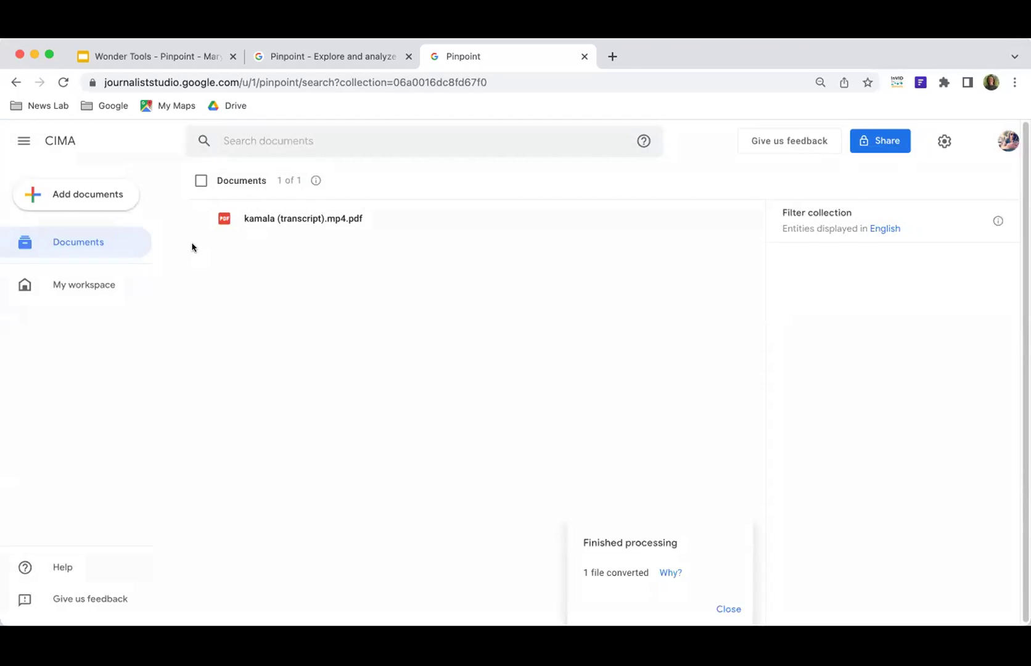
{"action": "left_click", "coordinate": [85, 190]}
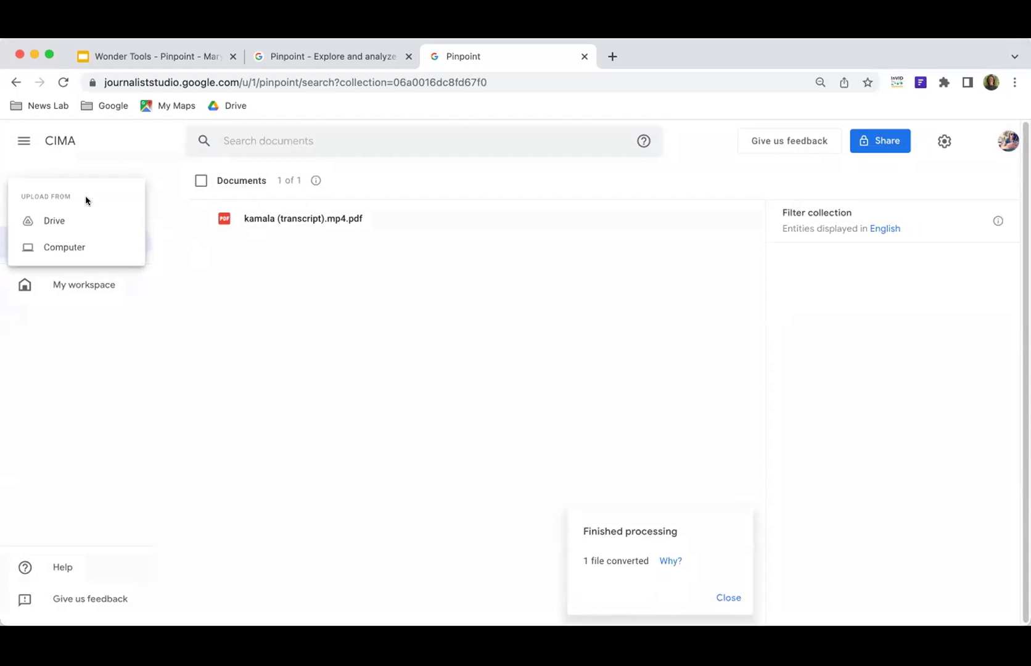
{"action": "left_click", "coordinate": [76, 247]}
{"action": "left_click", "coordinate": [849, 176]}
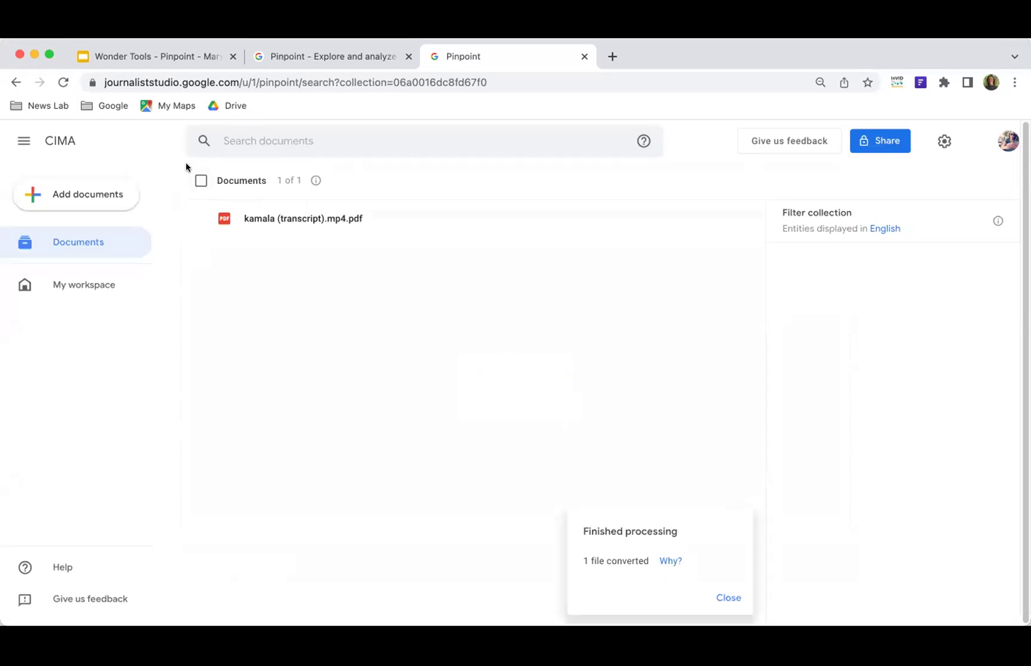
{"action": "left_click", "coordinate": [75, 299]}
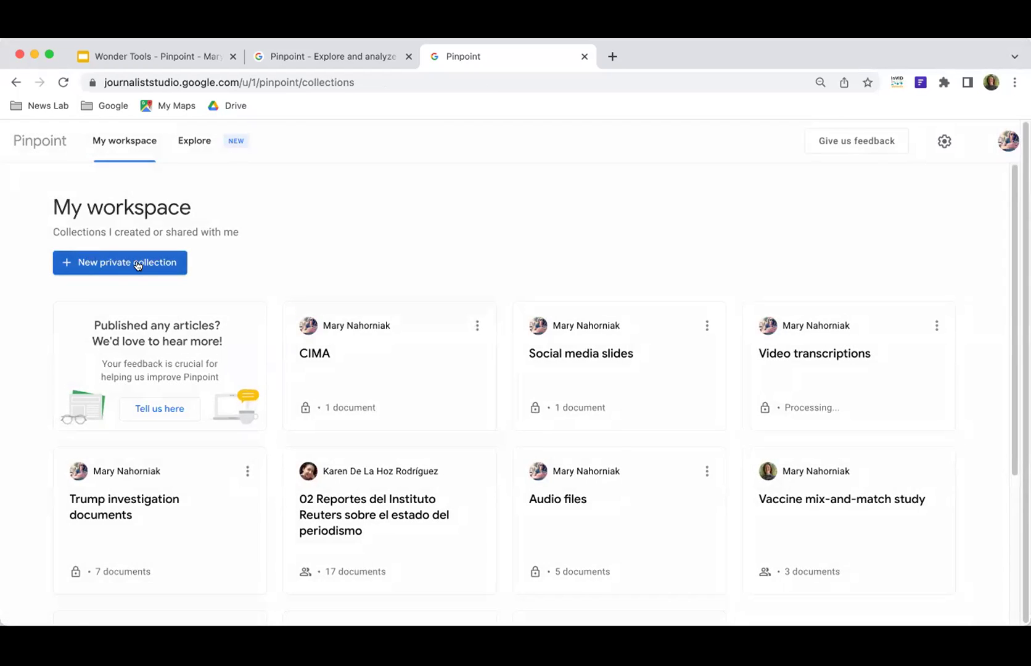
Step: Create a new private collection named "Wonder tools"
{"action": "left_click", "coordinate": [135, 265]}
{"action": "type", "text": "Wonder tools"}
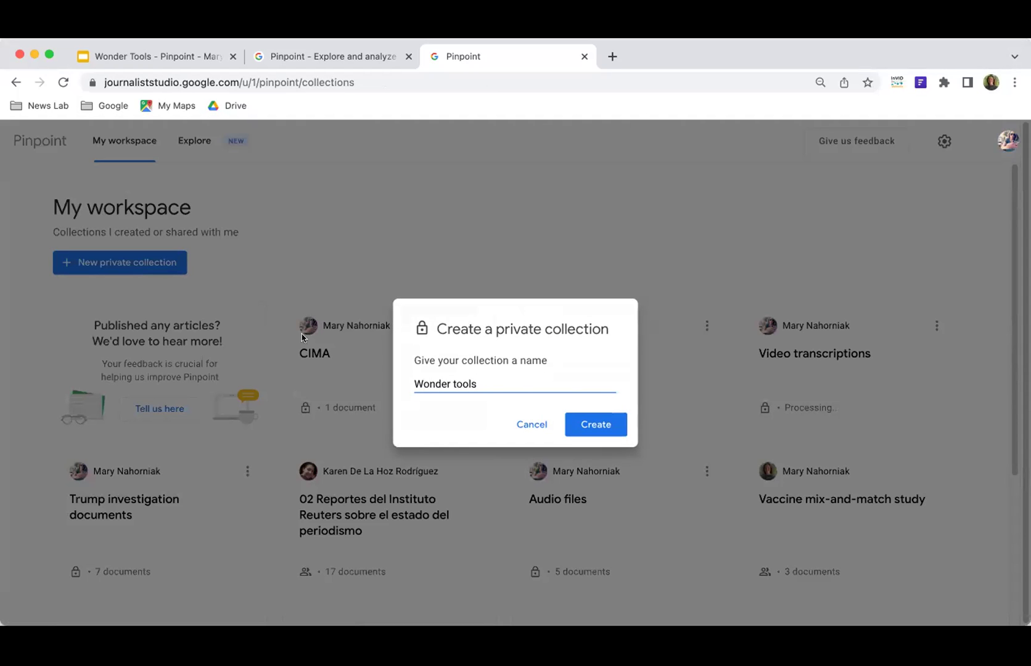
{"action": "left_click", "coordinate": [582, 429]}
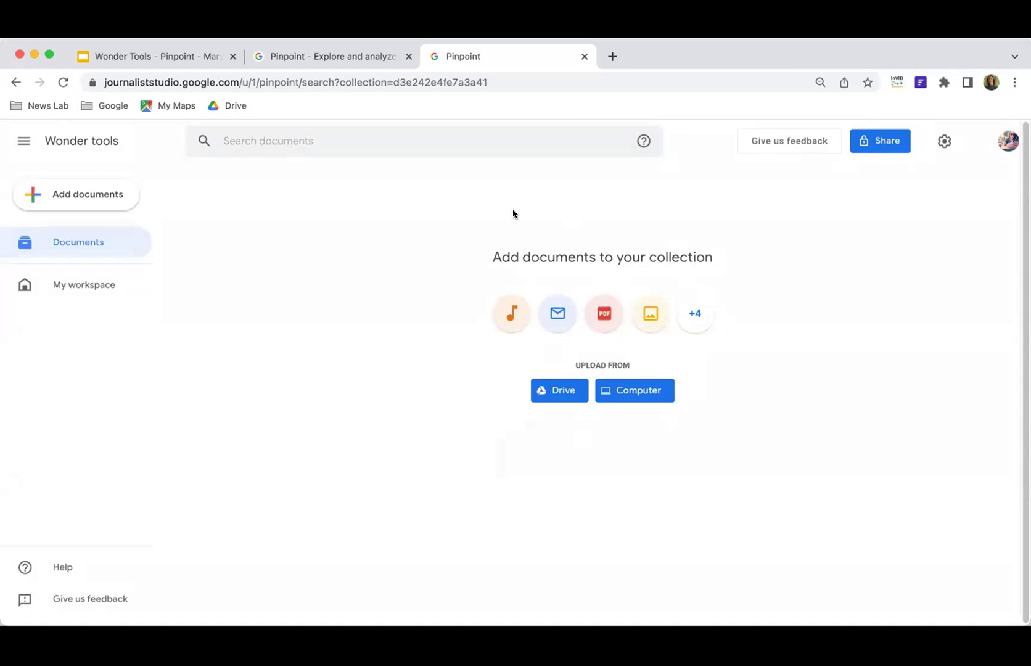
Step: Examine the list of file types supported for upload to the new collection
{"action": "left_click", "coordinate": [701, 318]}
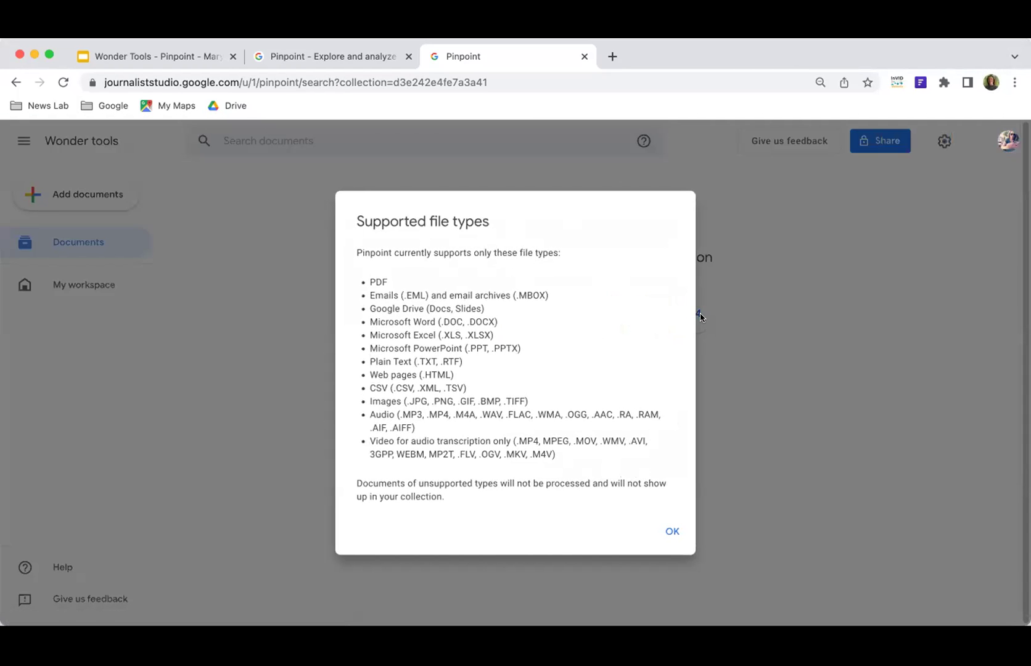
{"action": "left_click", "coordinate": [672, 530]}
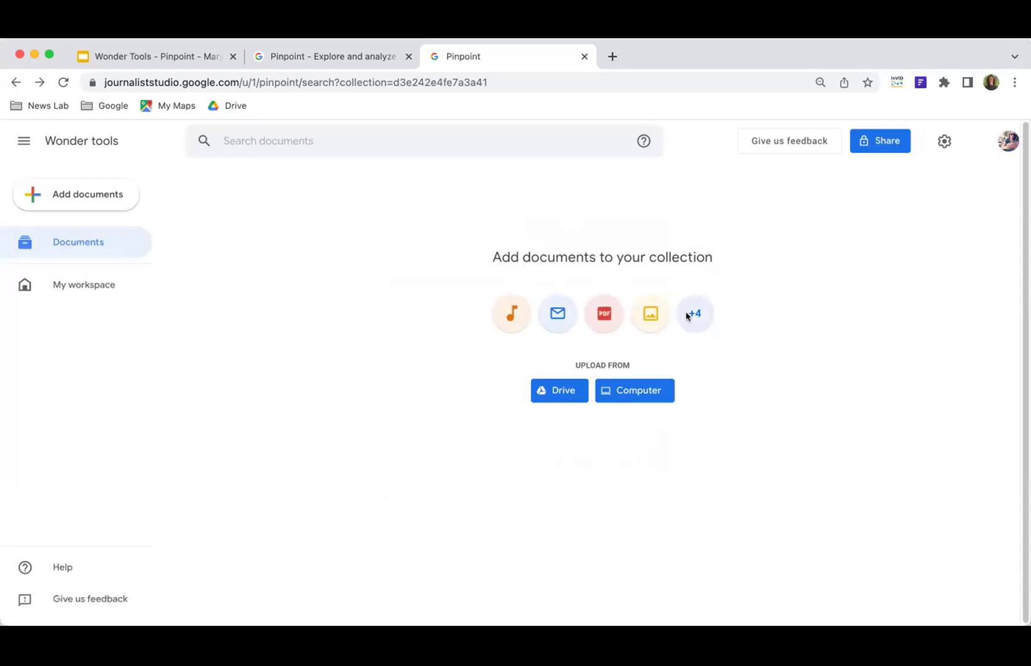
{"action": "left_click", "coordinate": [688, 316]}
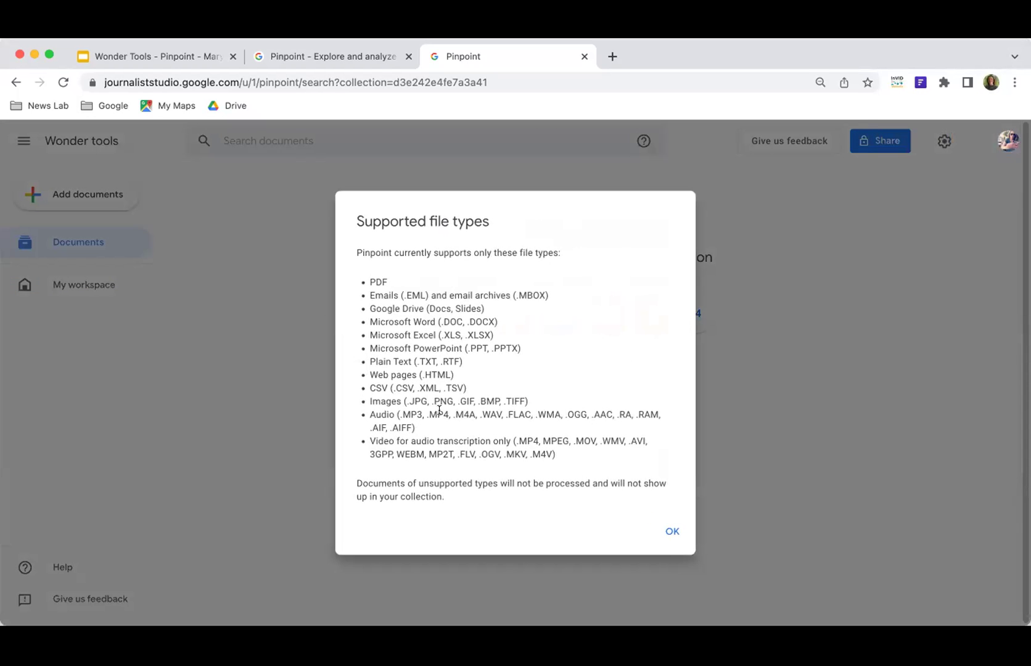
Step: Review the CSV and Google Drive entries in the supported file types list and close it
{"action": "left_click_drag", "start_coordinate": [392, 384], "coordinate": [410, 386]}
{"action": "left_click_drag", "start_coordinate": [425, 307], "coordinate": [483, 308]}
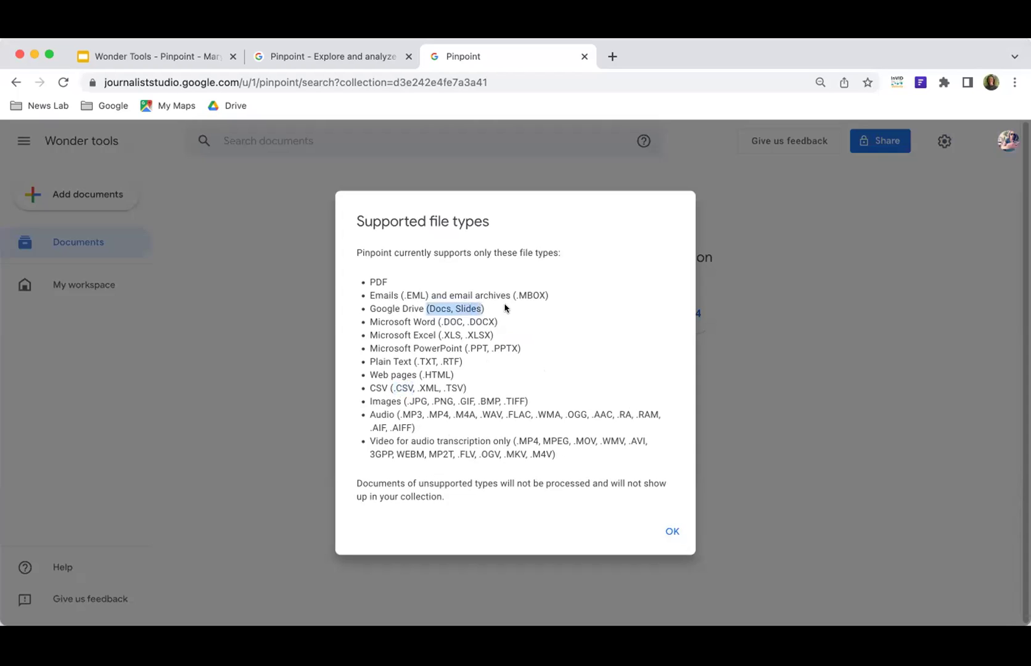
{"action": "left_click", "coordinate": [506, 308]}
{"action": "left_click", "coordinate": [671, 531]}
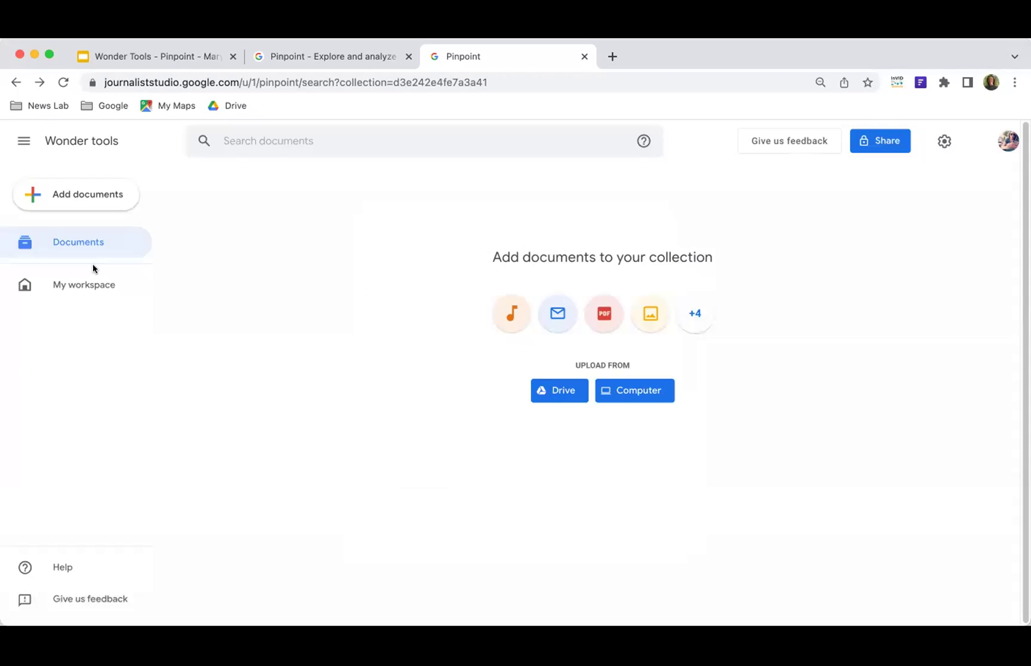
Step: Return to the workspace and open the shared NASA documents collection to check its document count
{"action": "left_click", "coordinate": [60, 283]}
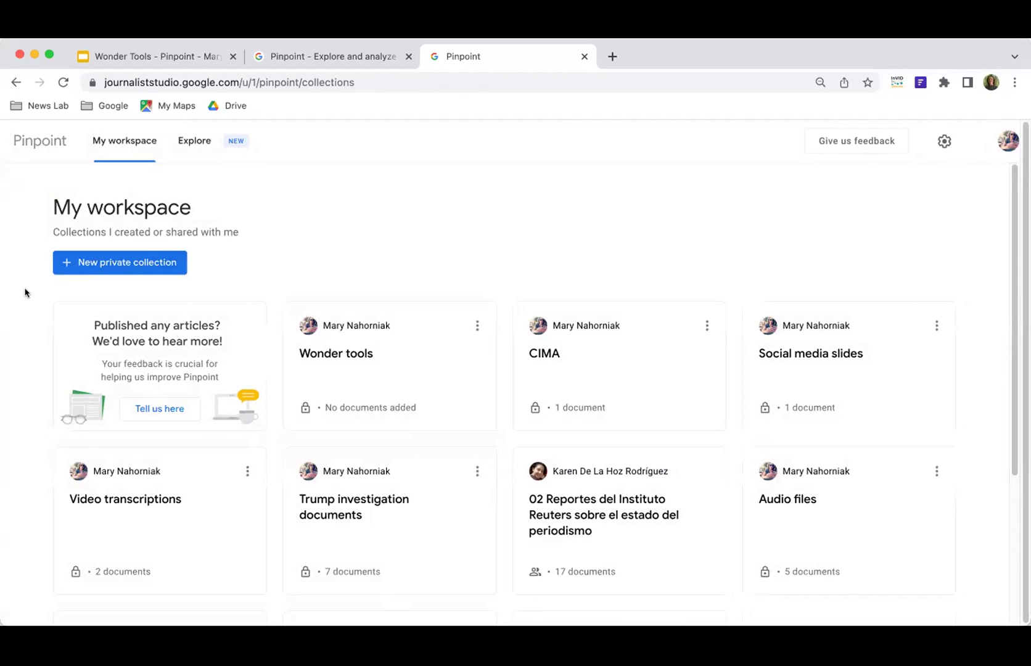
{"action": "scroll", "coordinate": [25, 292], "scroll_direction": "down", "scroll_amount": 5}
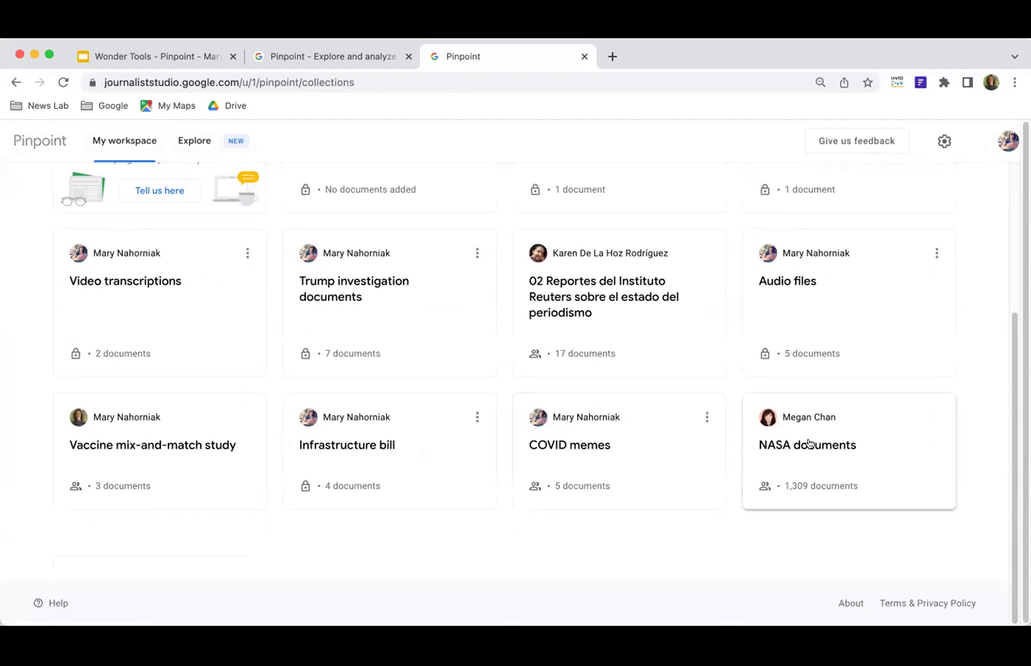
{"action": "left_click", "coordinate": [809, 444]}
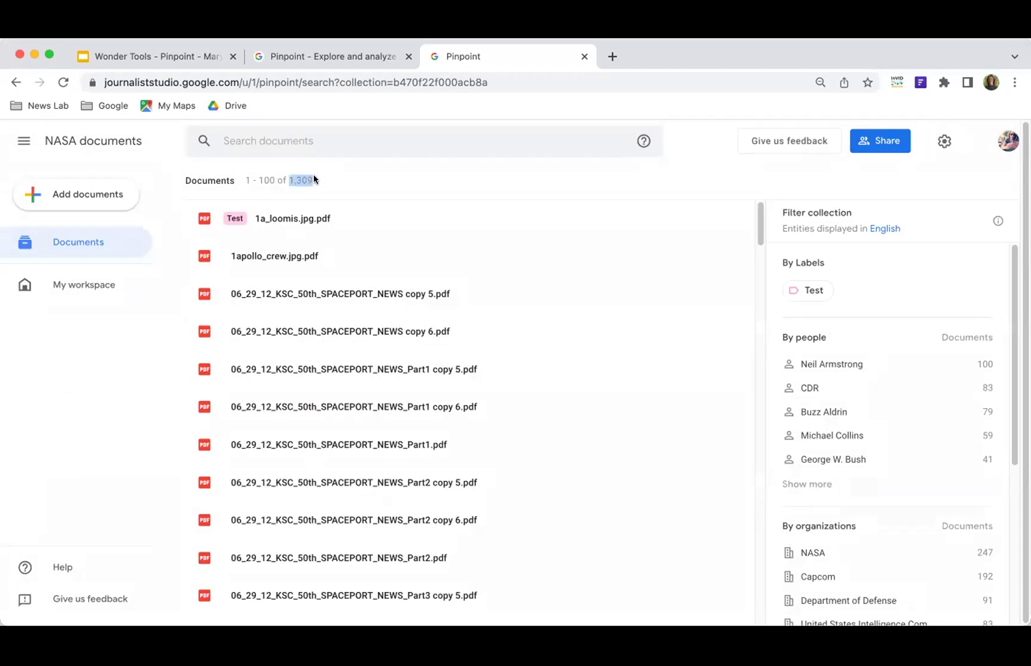
{"action": "left_click", "coordinate": [345, 174]}
Step: Examine the people, organizations and locations filters of the NASA documents collection
{"action": "scroll", "coordinate": [1013, 287], "scroll_direction": "down", "scroll_amount": 1}
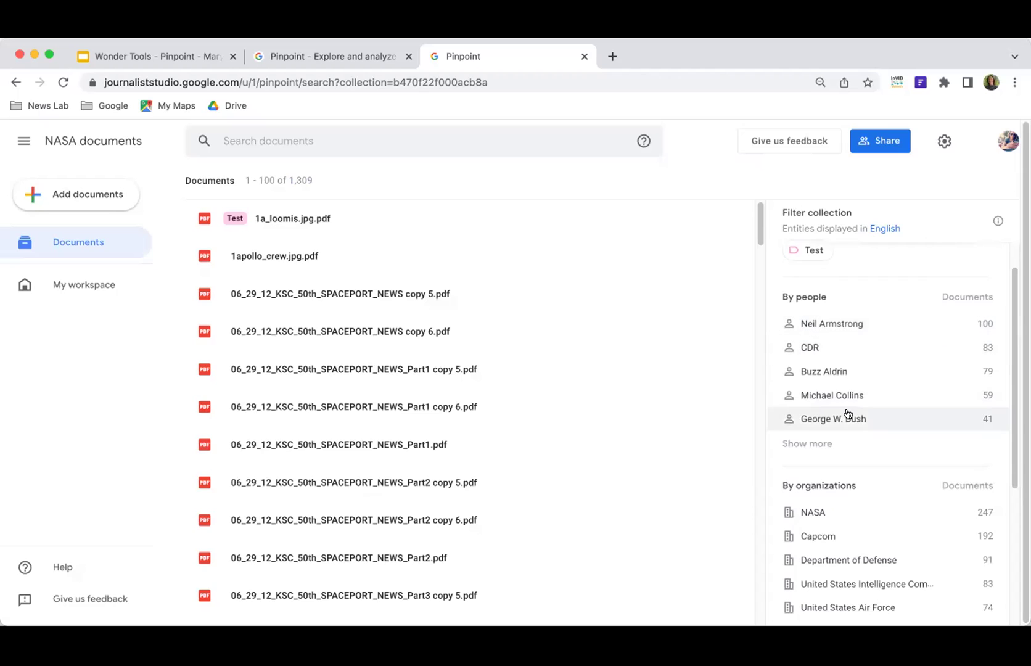
{"action": "scroll", "coordinate": [825, 399], "scroll_direction": "down", "scroll_amount": 3}
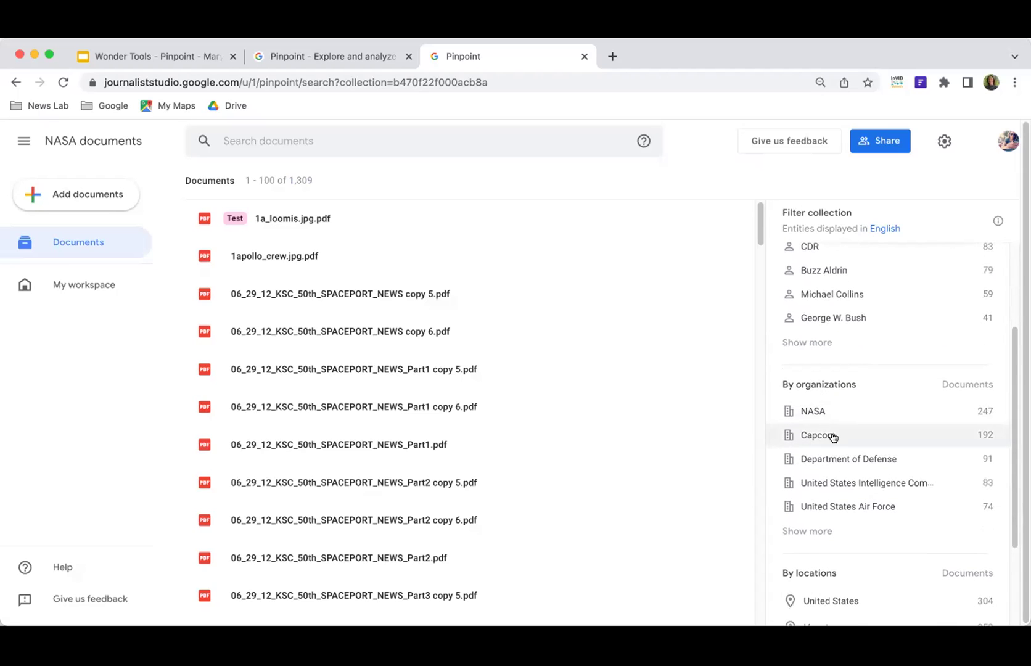
{"action": "scroll", "coordinate": [832, 435], "scroll_direction": "down", "scroll_amount": 4}
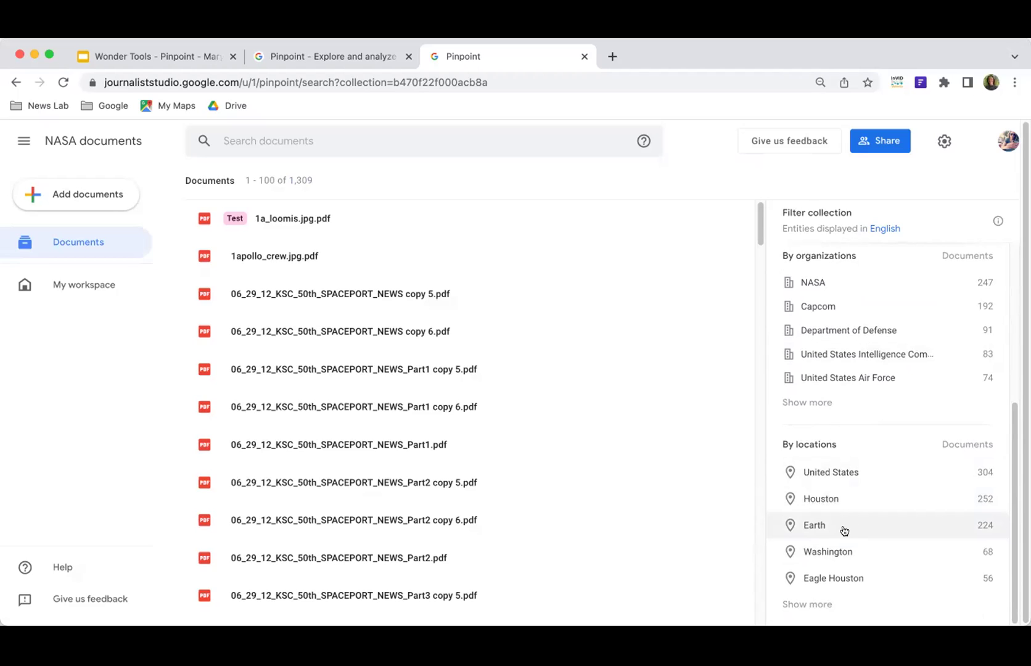
{"action": "scroll", "coordinate": [844, 531], "scroll_direction": "up", "scroll_amount": 1}
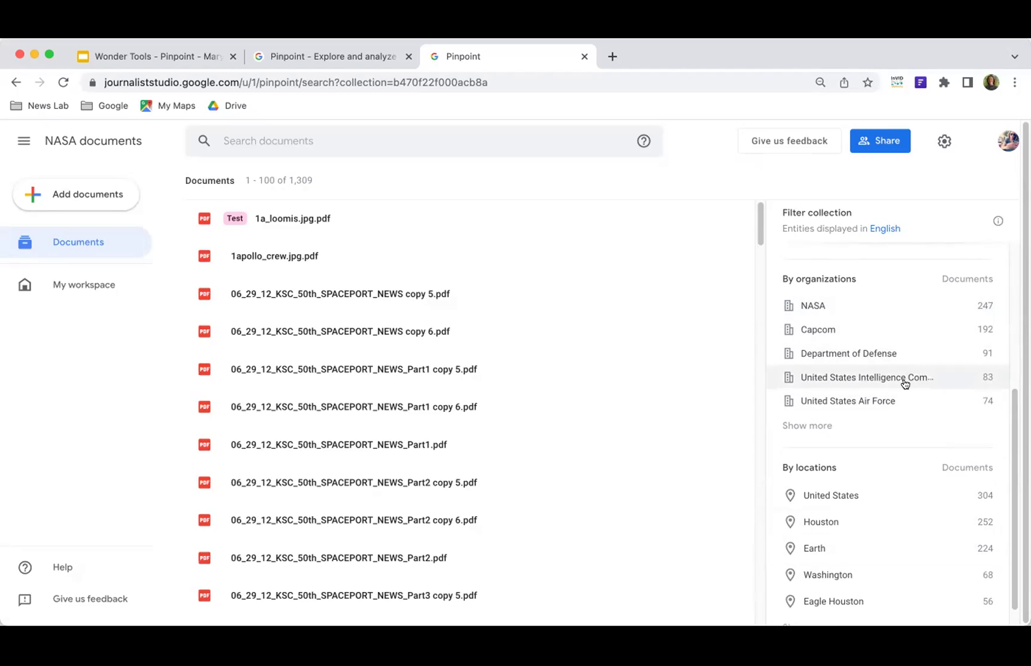
{"action": "scroll", "coordinate": [905, 384], "scroll_direction": "up", "scroll_amount": 4}
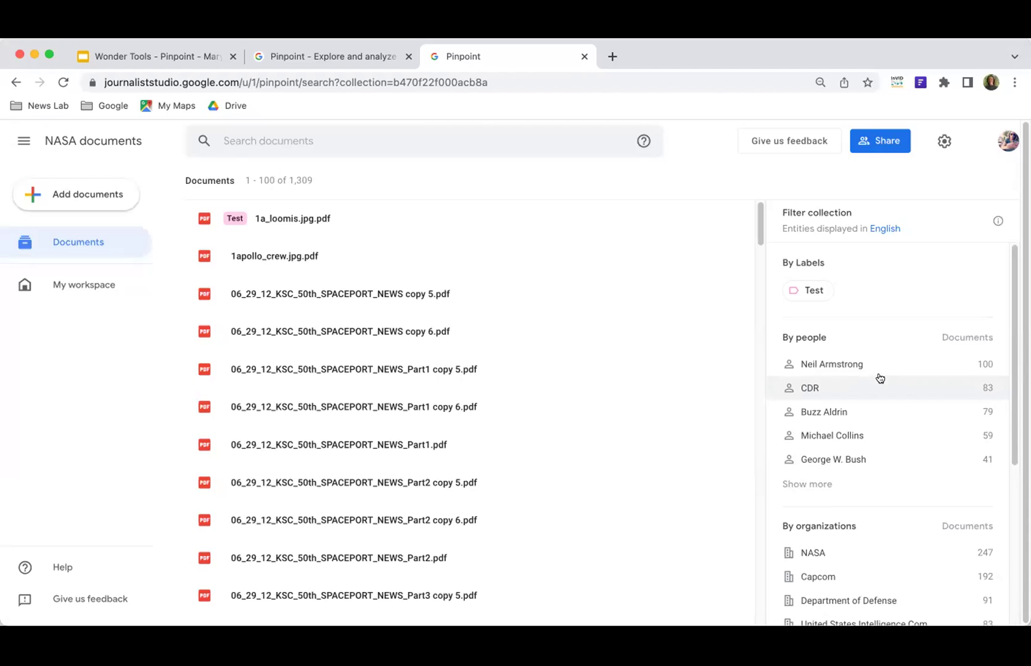
Step: Search the NASA documents for "stdn", view the match in station_mgr.jpg.pdf, and return to the results
{"action": "left_click", "coordinate": [402, 144]}
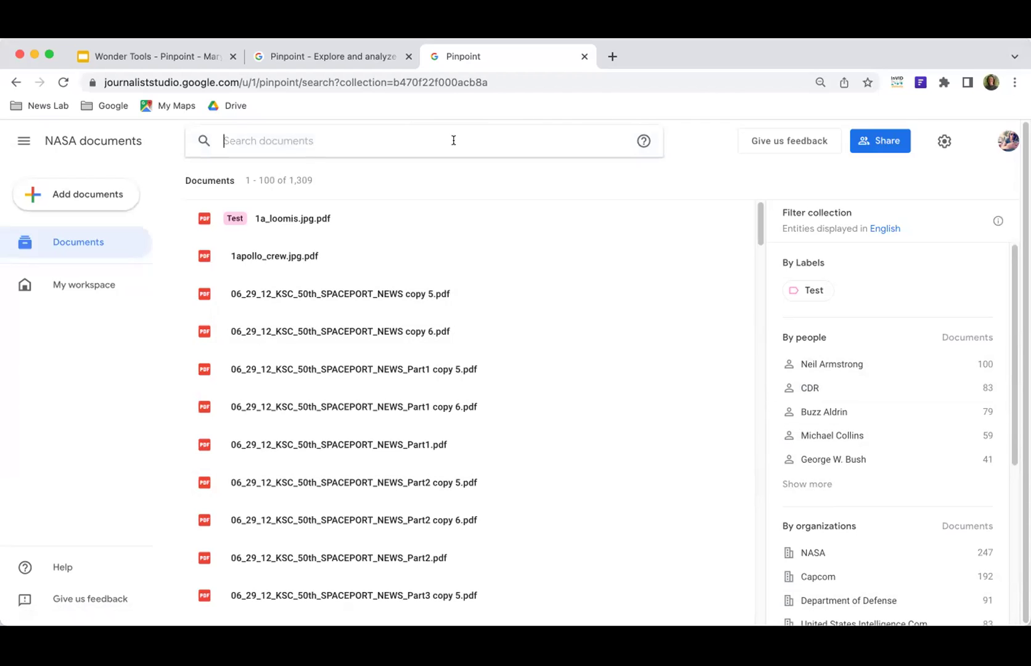
{"action": "type", "text": "stdn"}
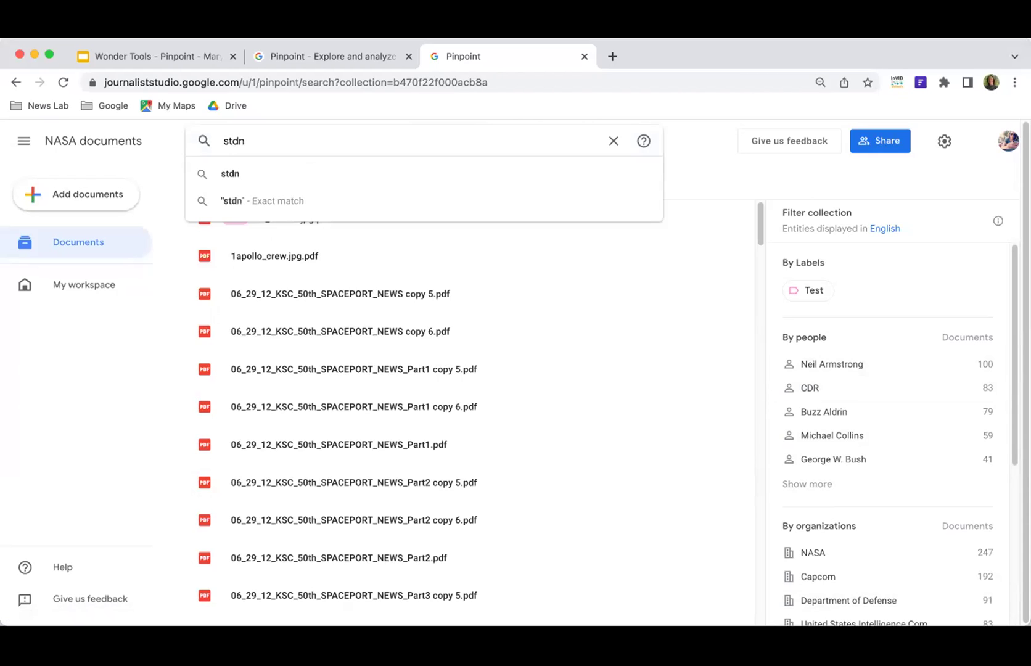
{"action": "key", "text": "Return"}
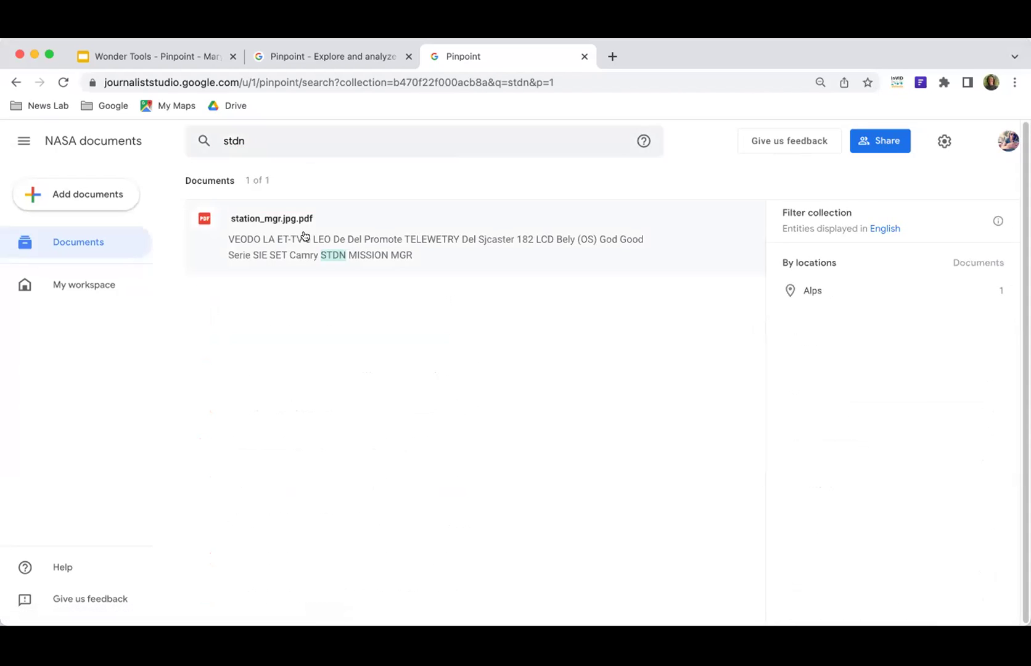
{"action": "left_click", "coordinate": [357, 232]}
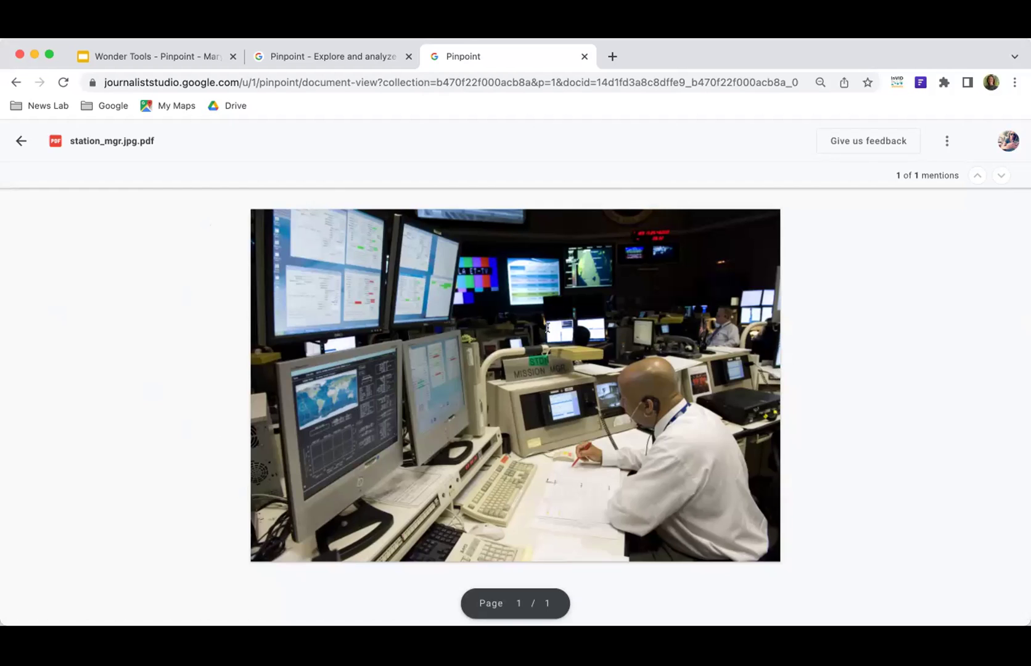
{"action": "left_click", "coordinate": [11, 141]}
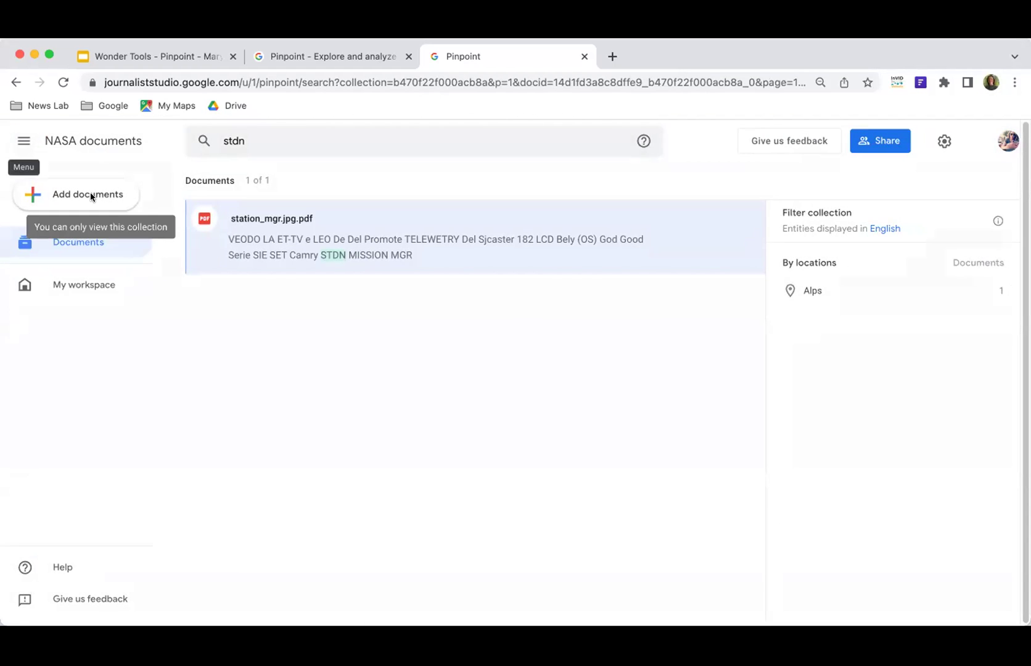
Step: Search the collection for "loomis state", inspect the typed and handwritten matches in loomis1 copy 5.jpg.pdf, and return to the results
{"action": "left_click", "coordinate": [259, 141]}
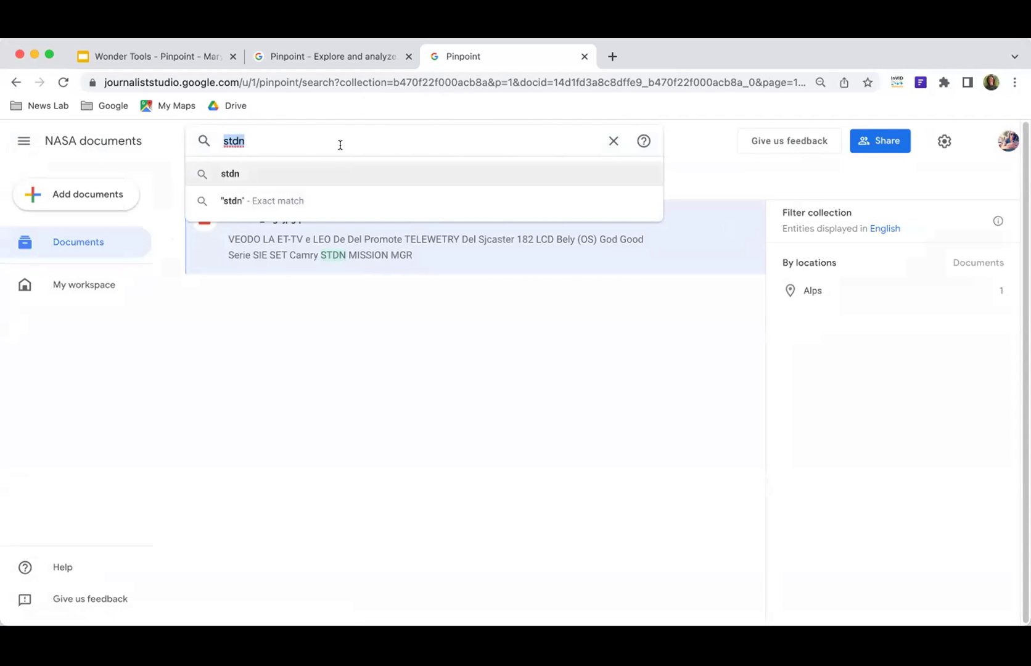
{"action": "type", "text": "loomis state"}
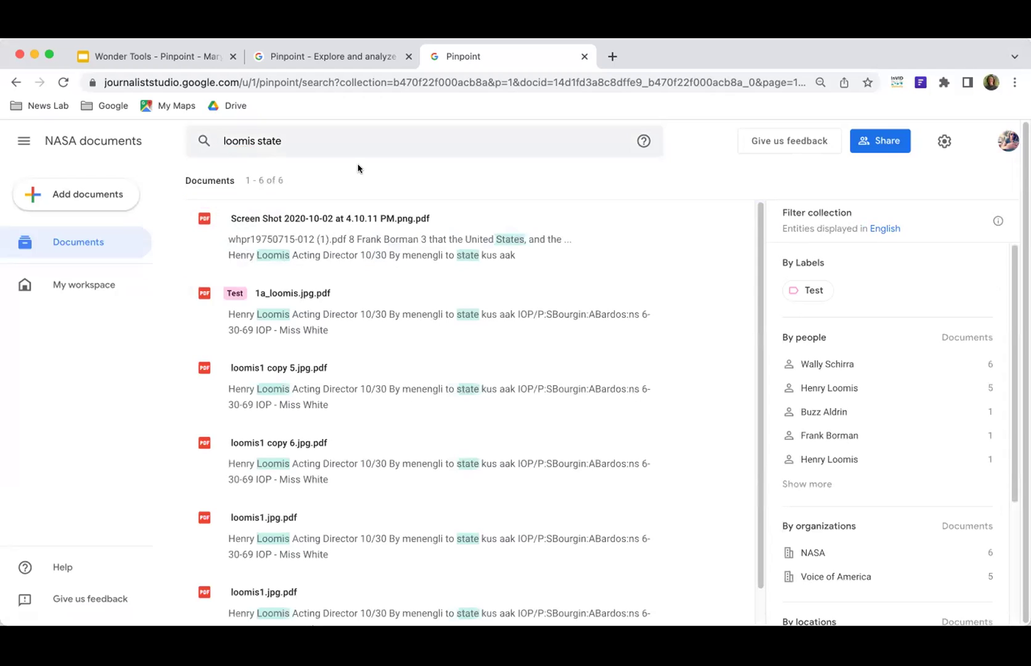
{"action": "left_click", "coordinate": [350, 390]}
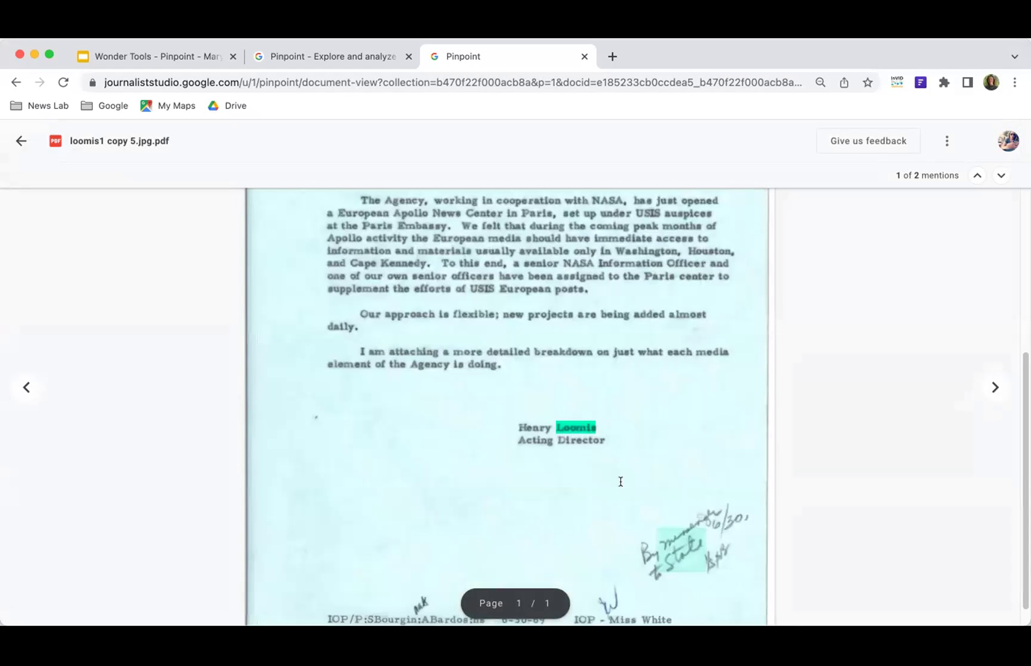
{"action": "scroll", "coordinate": [685, 483], "scroll_direction": "down", "scroll_amount": 2}
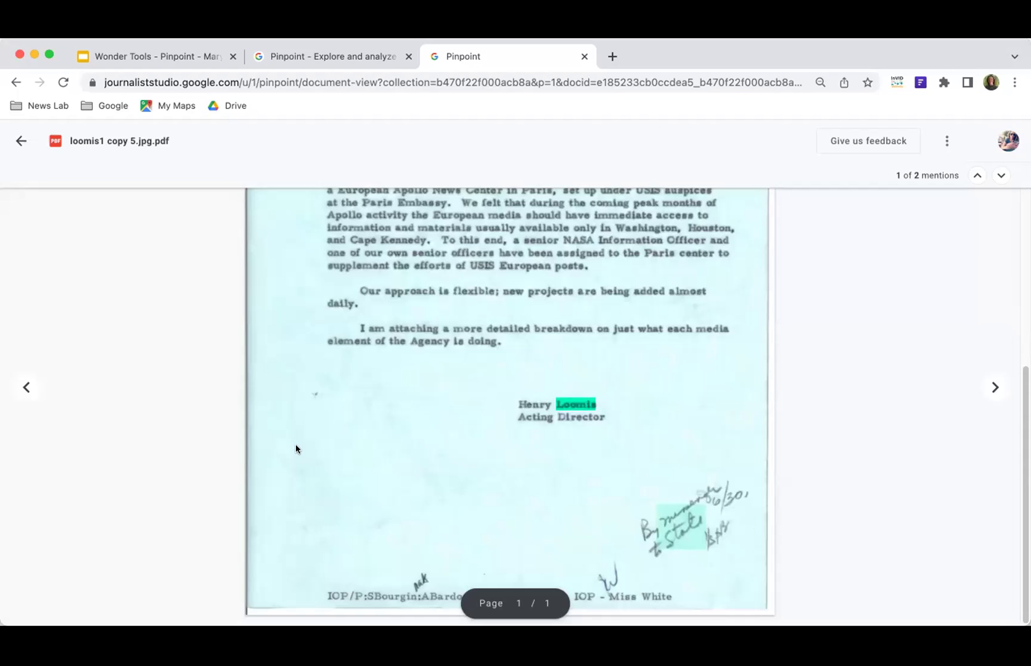
{"action": "left_click", "coordinate": [21, 141]}
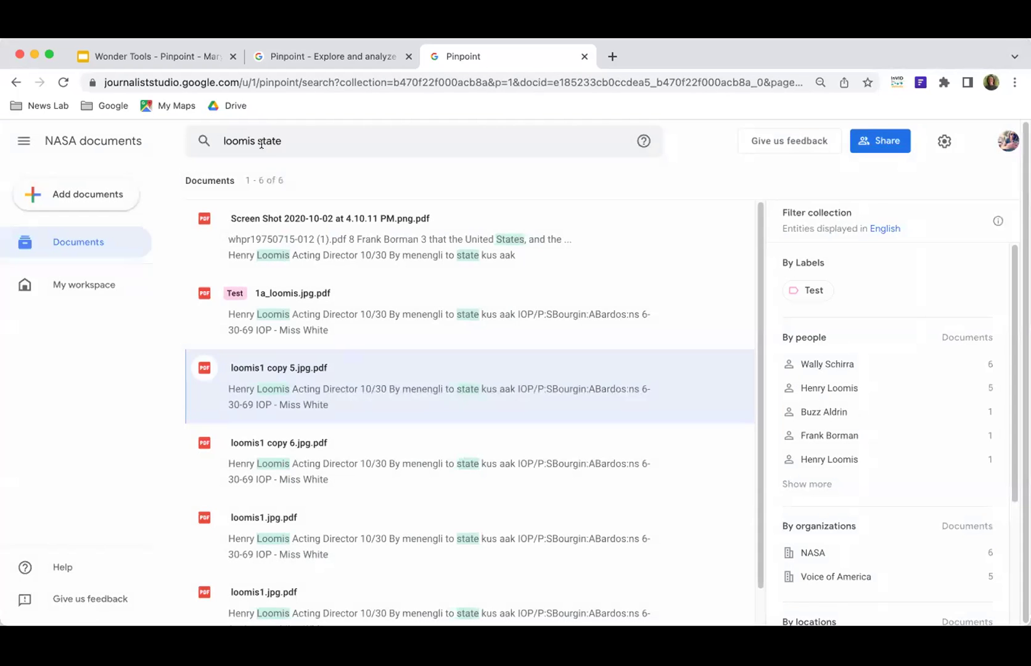
Step: Search for the misspelled term "loomiz", check the match in loomis1 copy 5.jpg.pdf, and return to the results
{"action": "left_click", "coordinate": [219, 139]}
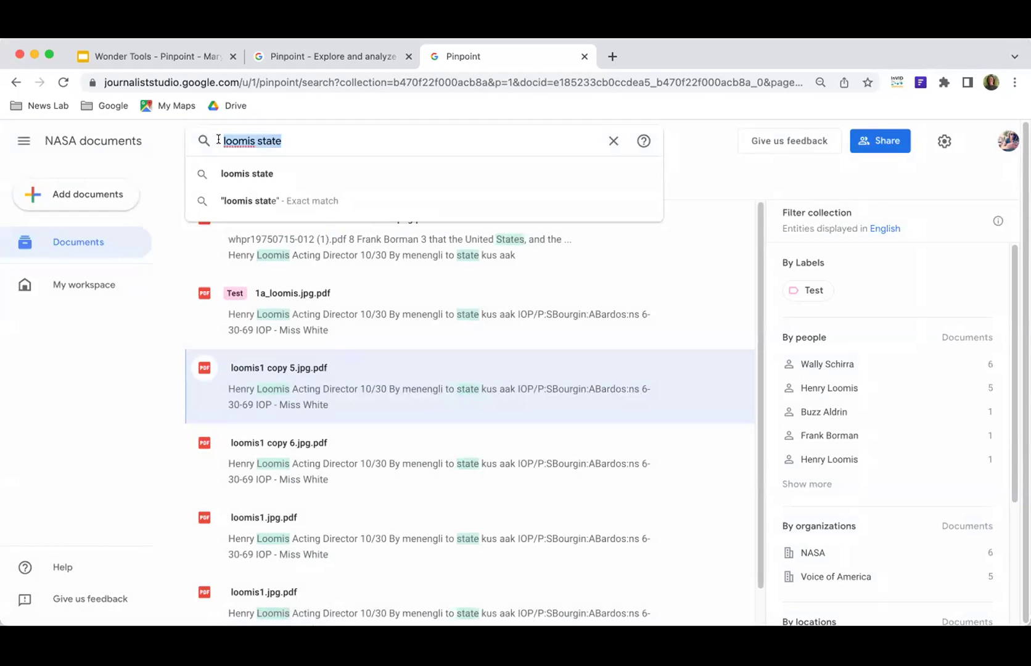
{"action": "type", "text": "loomiz"}
{"action": "key", "text": "Return"}
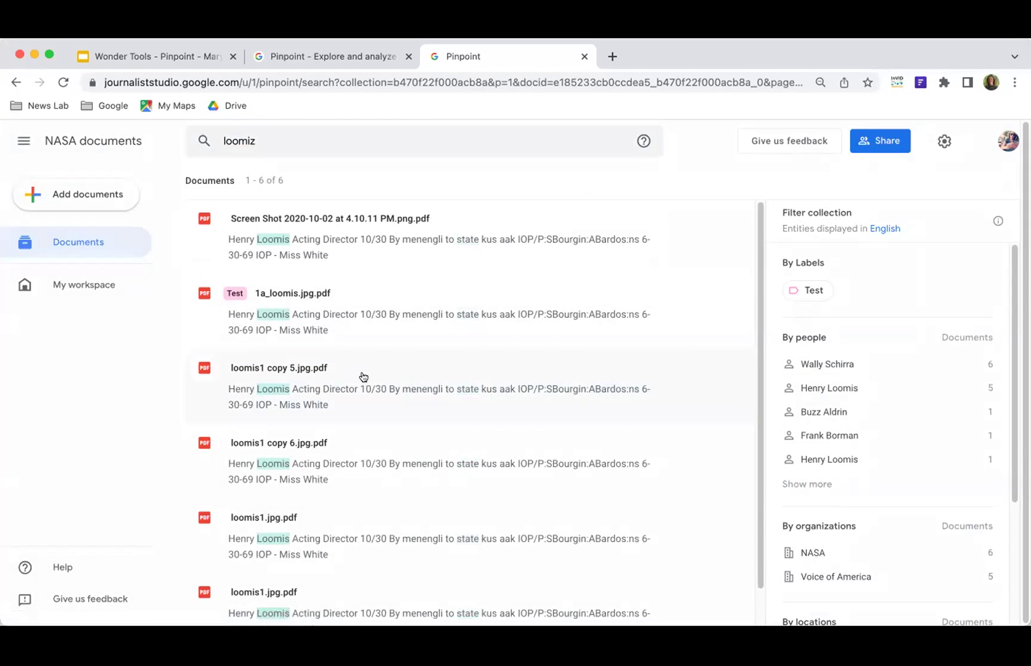
{"action": "left_click", "coordinate": [363, 377]}
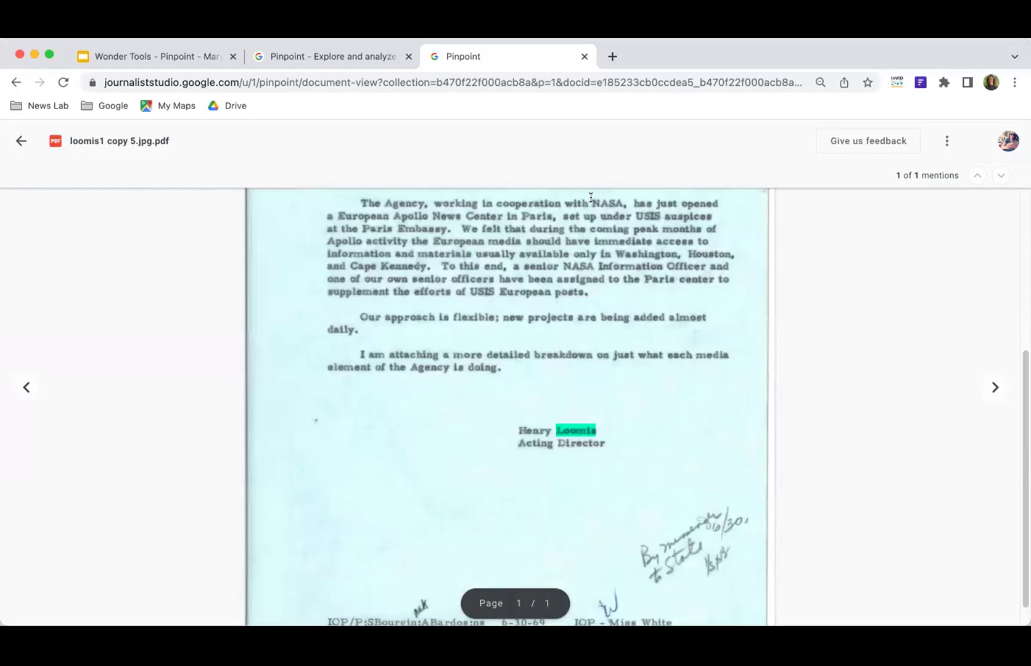
{"action": "left_click", "coordinate": [20, 141]}
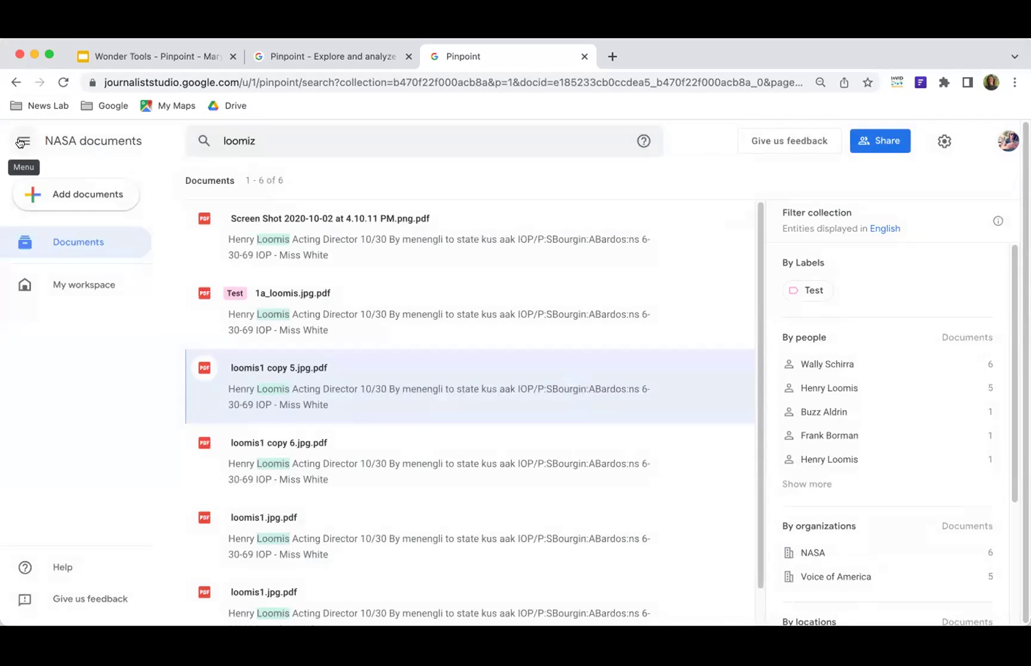
Step: Replace the search term with "moon" and review the number of matching documents
{"action": "double_click", "coordinate": [230, 139]}
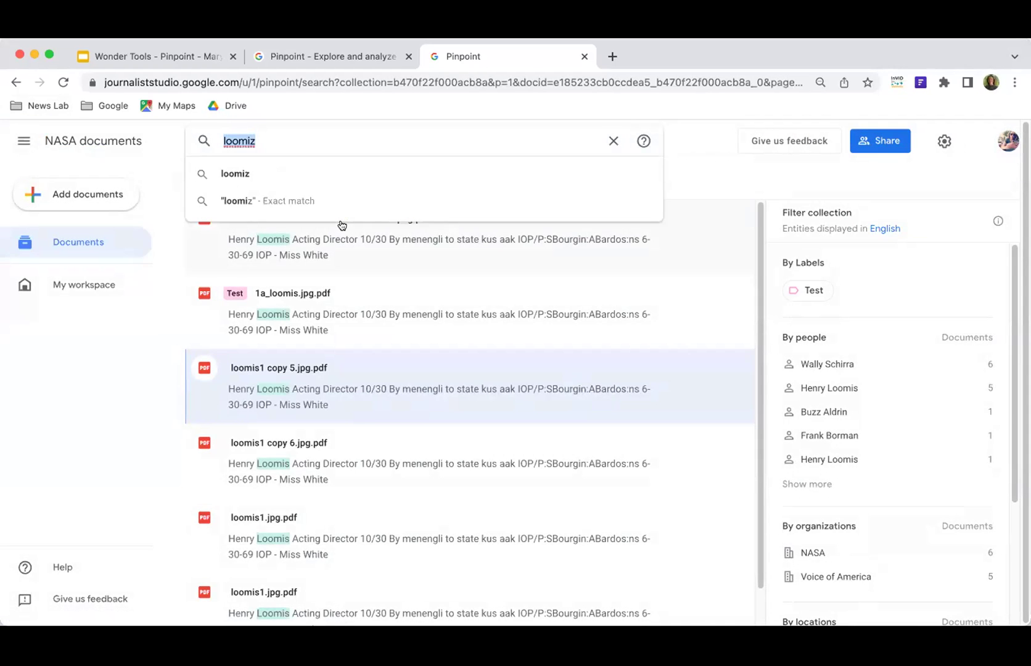
{"action": "key", "text": "BackSpace"}
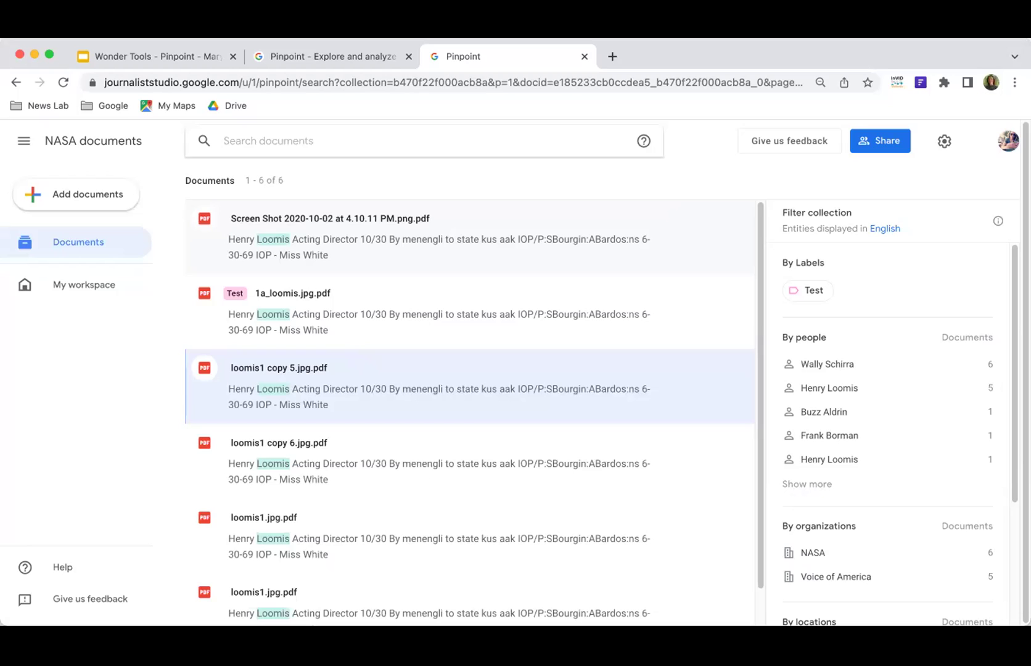
{"action": "type", "text": "moon"}
{"action": "key", "text": "Return"}
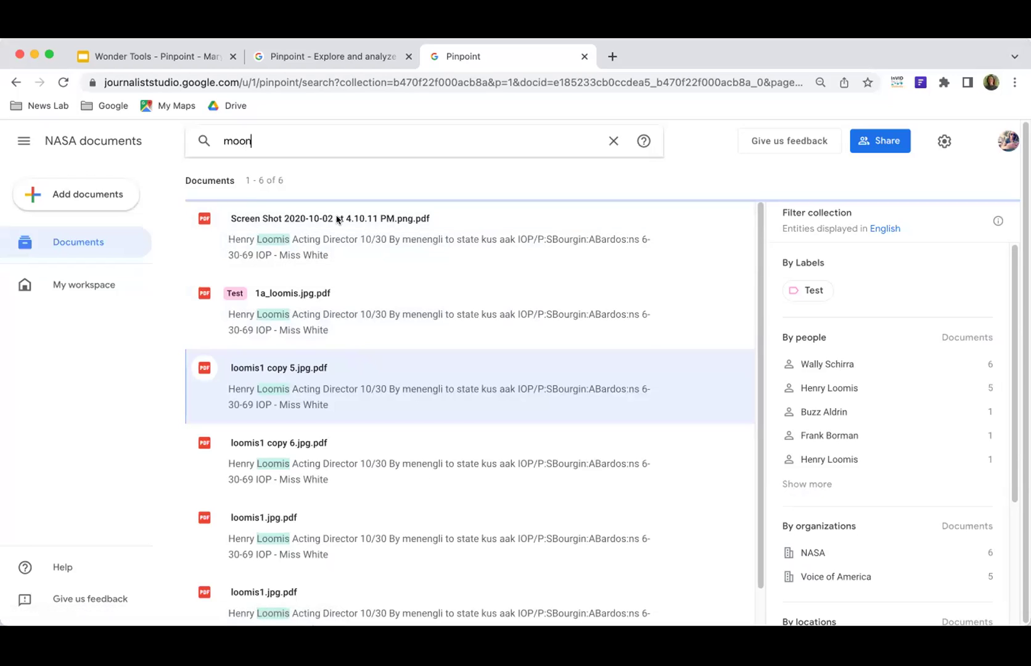
{"action": "left_click_drag", "start_coordinate": [286, 179], "coordinate": [297, 178]}
{"action": "left_click", "coordinate": [409, 177]}
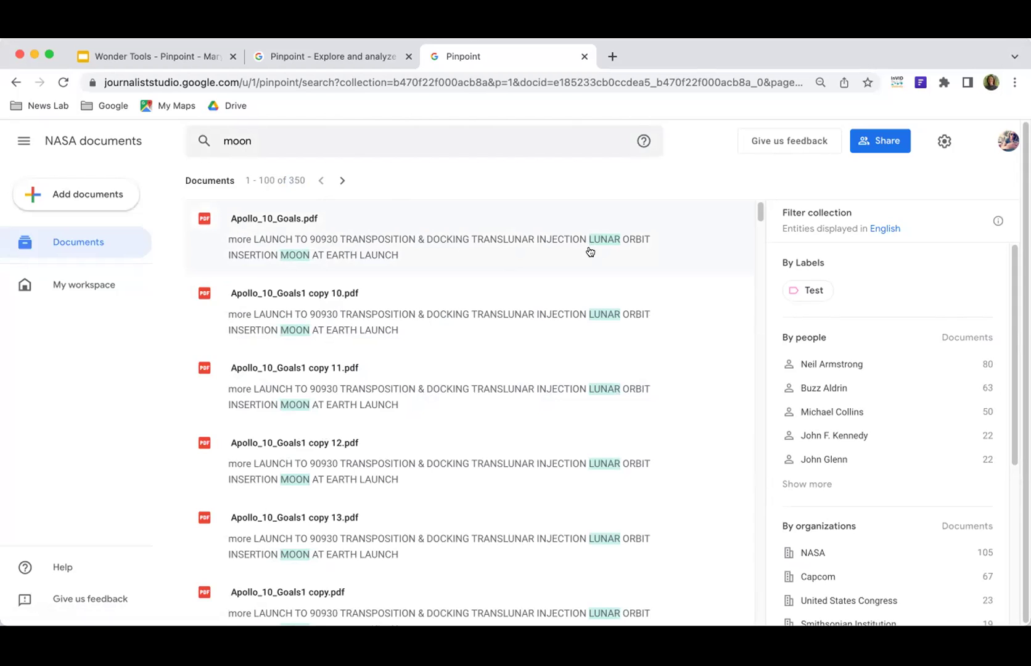
Step: Exclude a synonym from the results by searching for "moon -lunar"
{"action": "left_click", "coordinate": [264, 156]}
{"action": "type", "text": "-"}
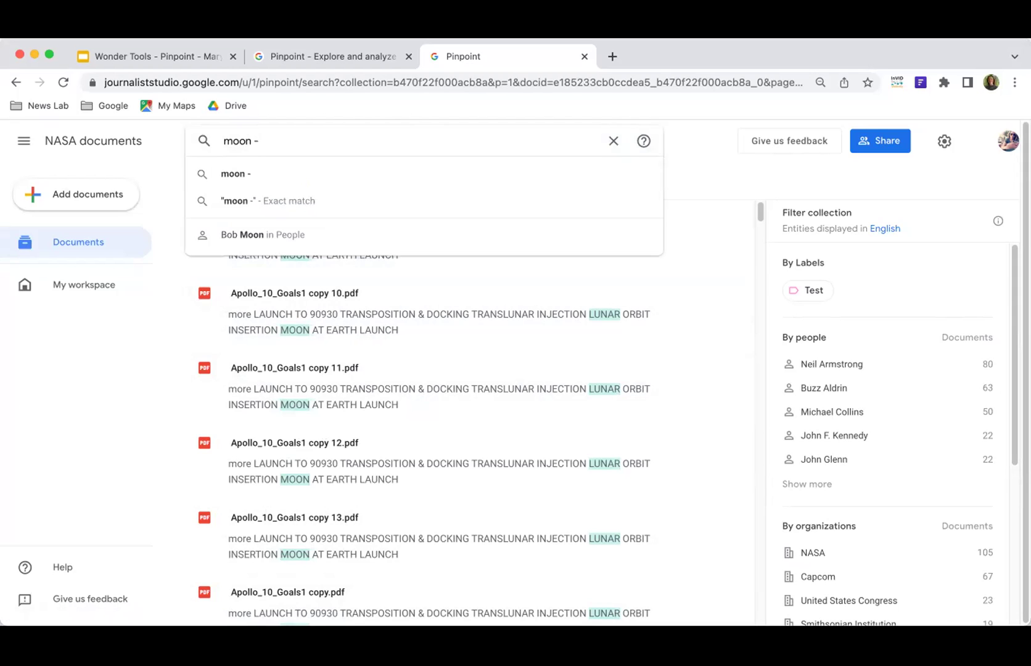
{"action": "type", "text": "lunar"}
{"action": "key", "text": "Return"}
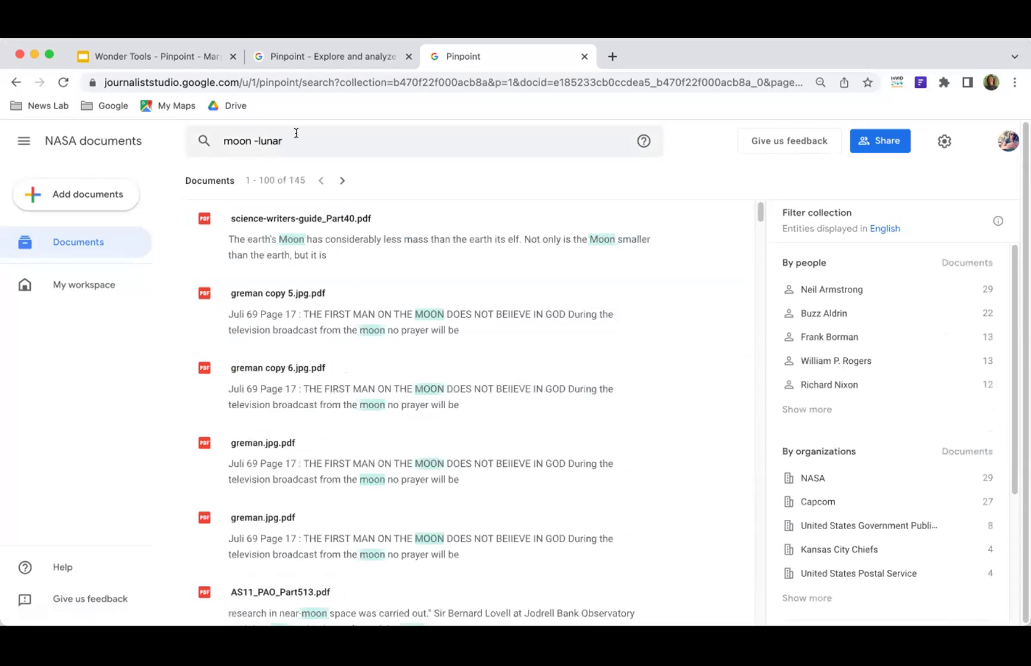
{"action": "left_click", "coordinate": [287, 138]}
{"action": "left_click", "coordinate": [337, 140]}
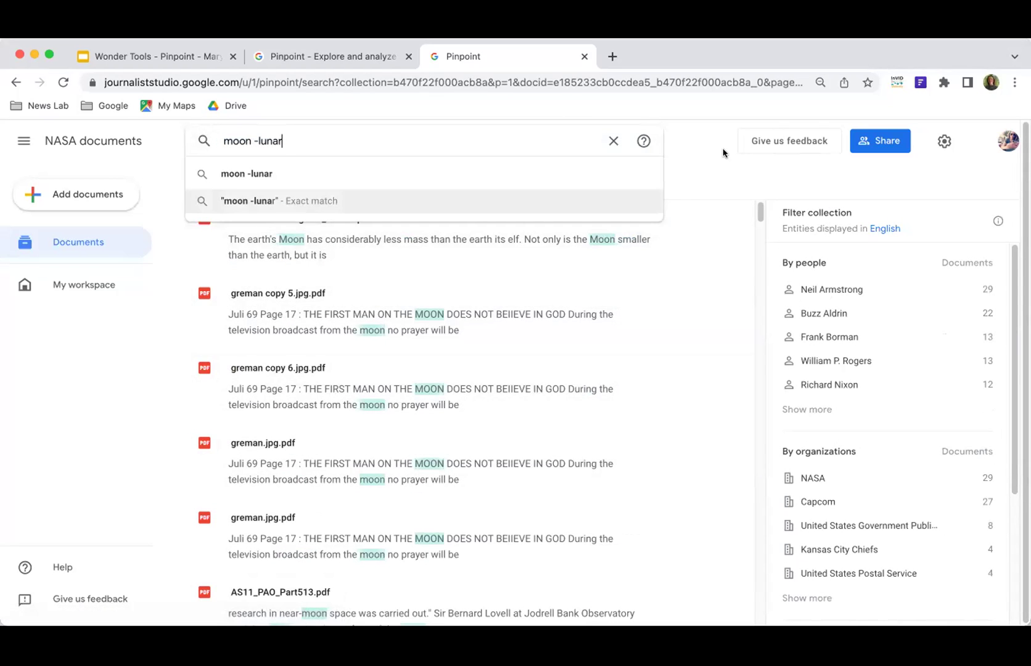
{"action": "key", "text": "Return"}
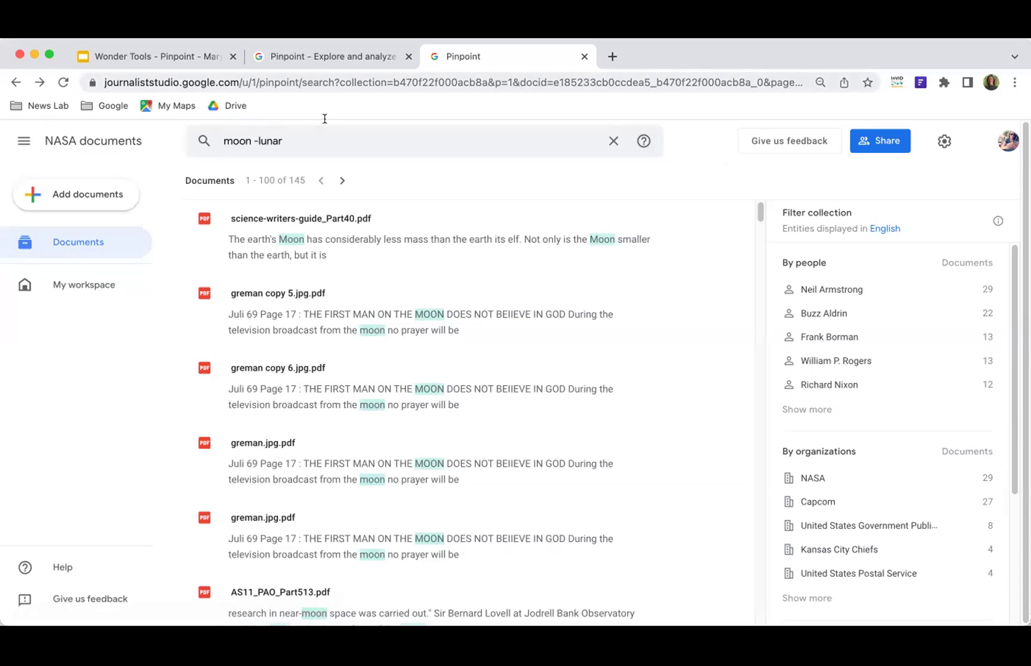
Step: Search the collection for "stdn" again and open station_mgr.jpg.pdf
{"action": "left_click", "coordinate": [206, 137]}
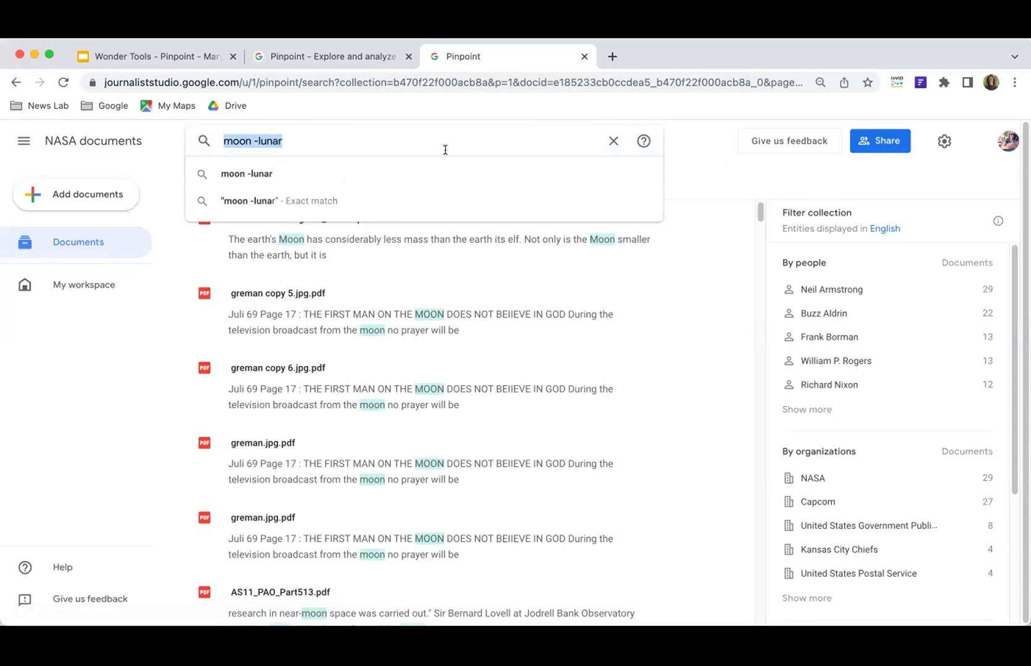
{"action": "type", "text": "stdn"}
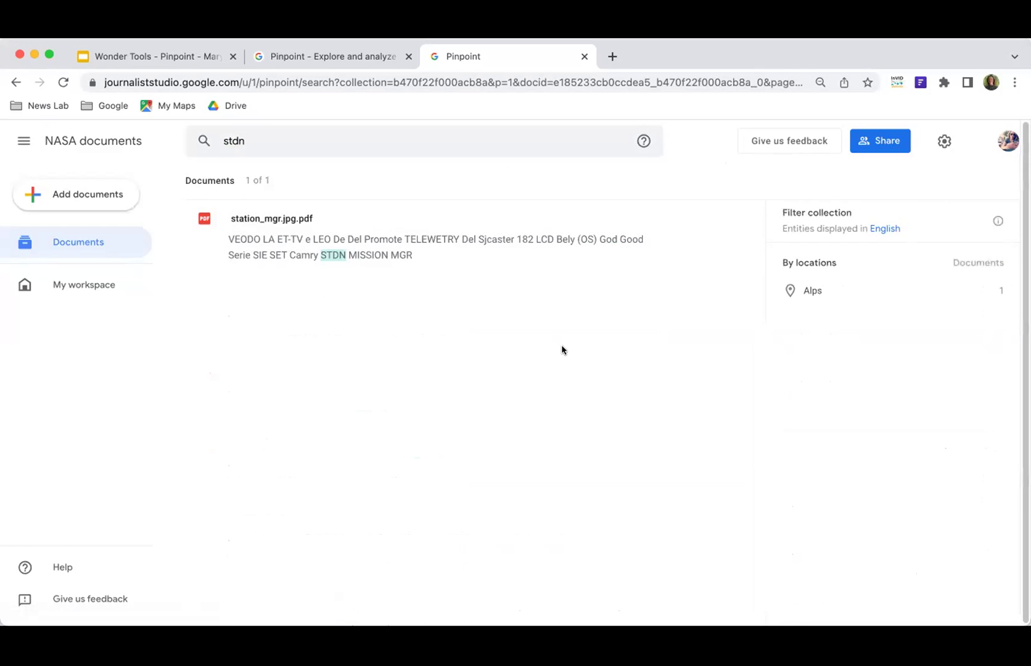
{"action": "left_click", "coordinate": [453, 251]}
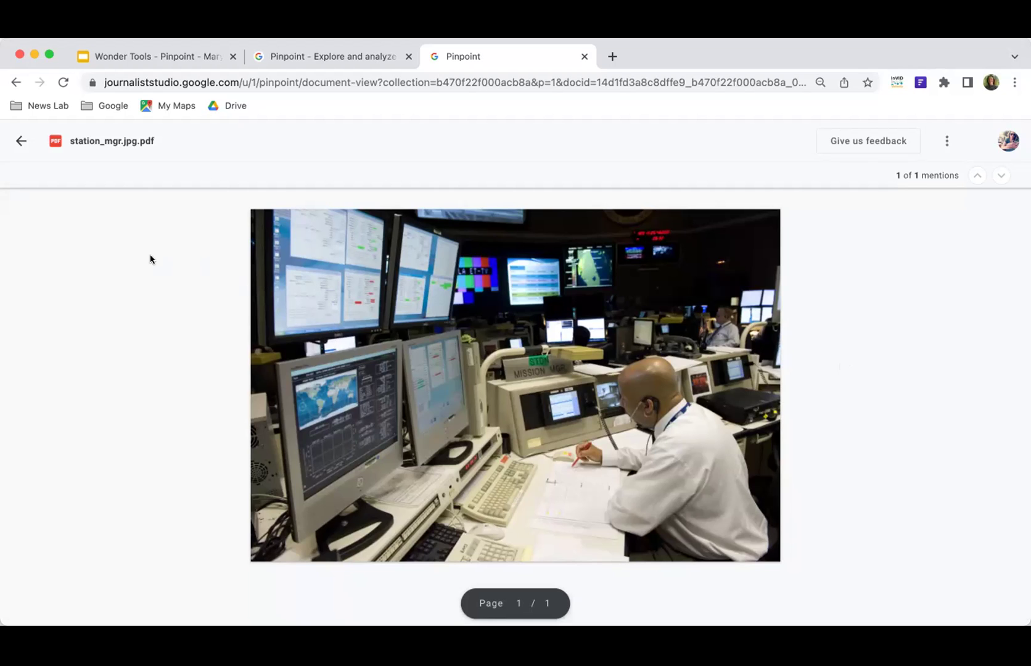
Step: Return to the "stdn" results, reopen station_mgr.jpg.pdf to examine the match in the image, and go back to the results
{"action": "left_click", "coordinate": [20, 140]}
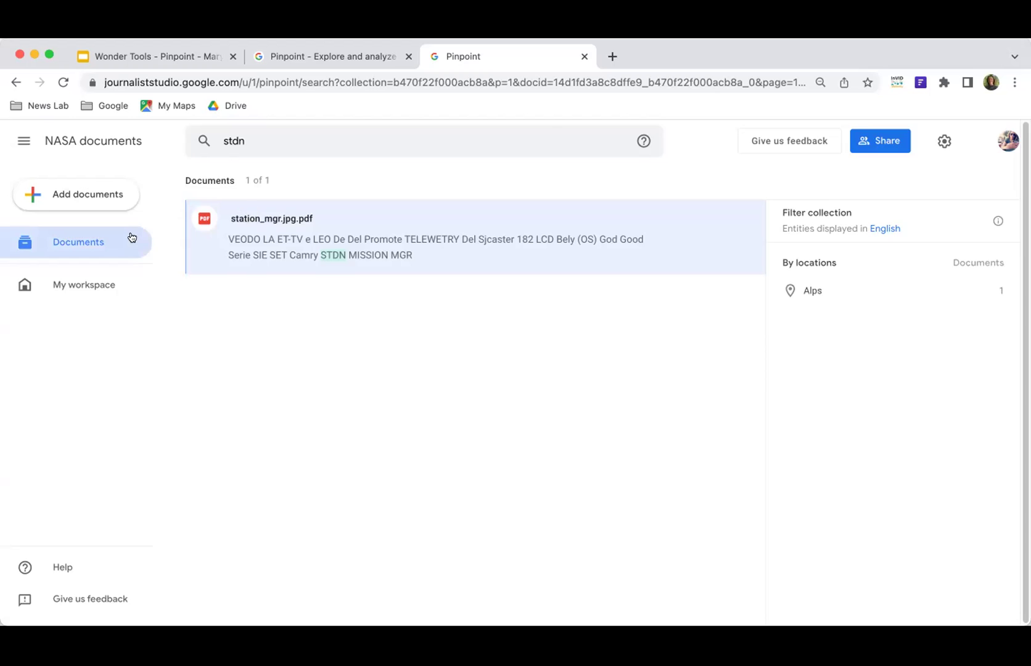
{"action": "left_click", "coordinate": [325, 255]}
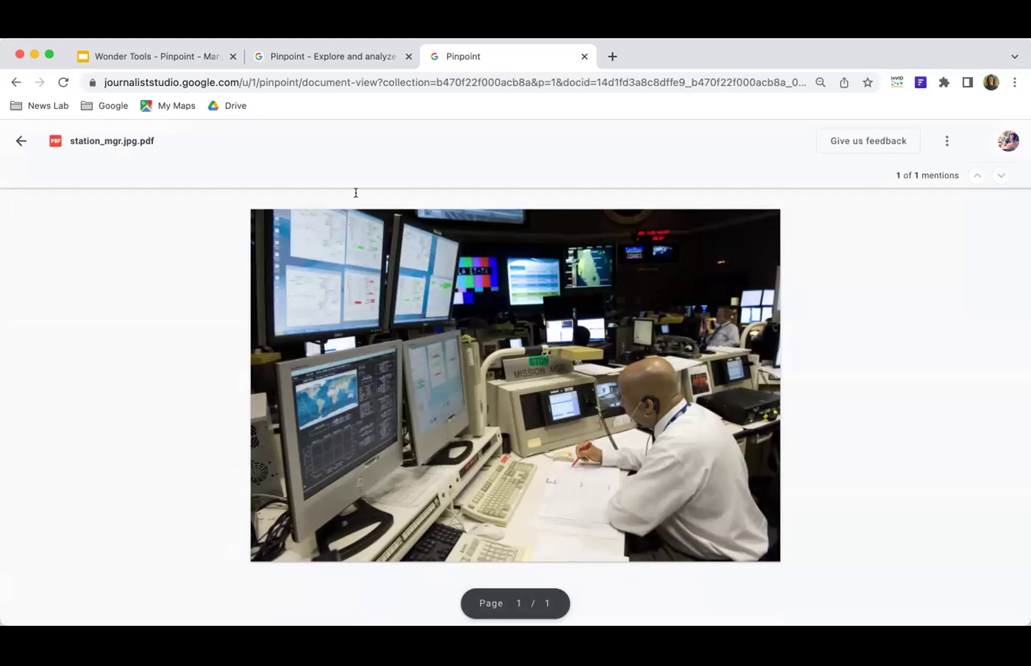
{"action": "left_click", "coordinate": [18, 140]}
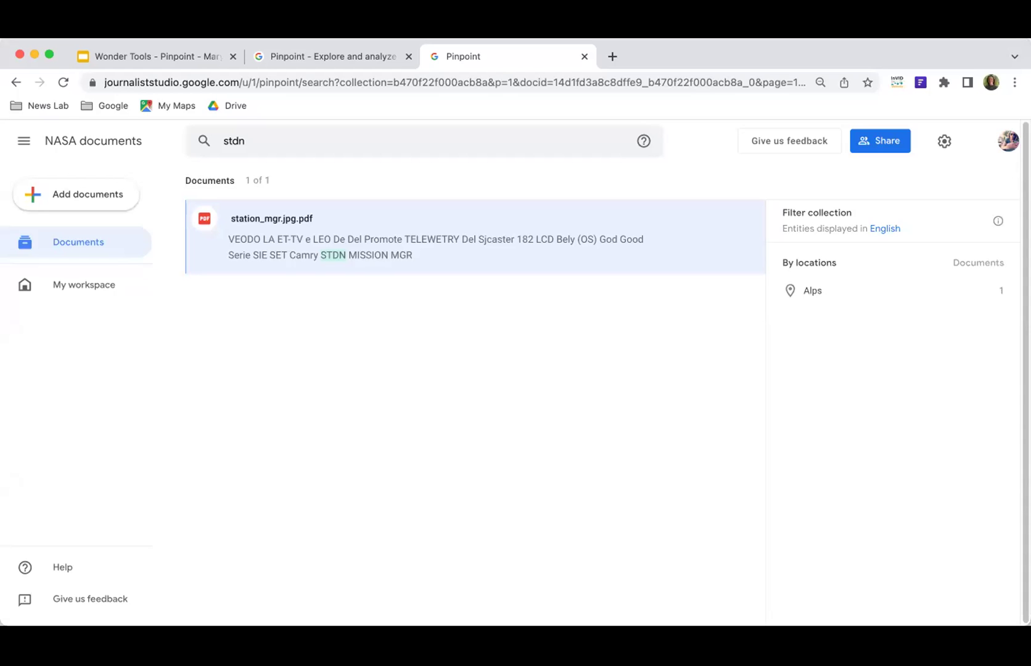
Step: Reopen the NASA documents collection from the workspace and look through its people, organization and location filters
{"action": "left_click", "coordinate": [86, 281]}
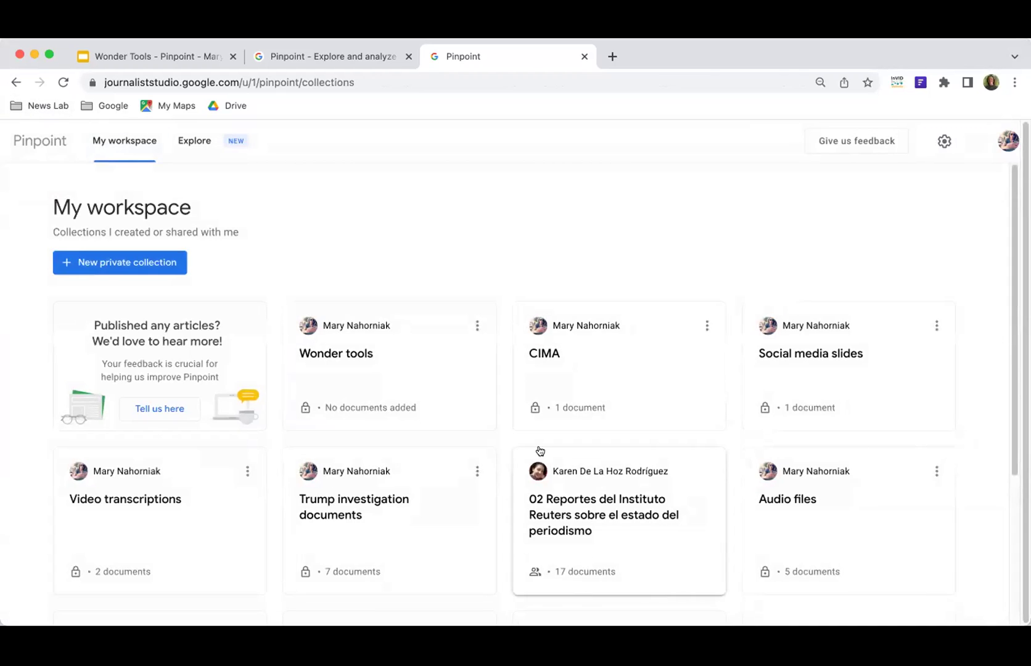
{"action": "scroll", "coordinate": [742, 465], "scroll_direction": "down", "scroll_amount": 4}
{"action": "left_click", "coordinate": [810, 447]}
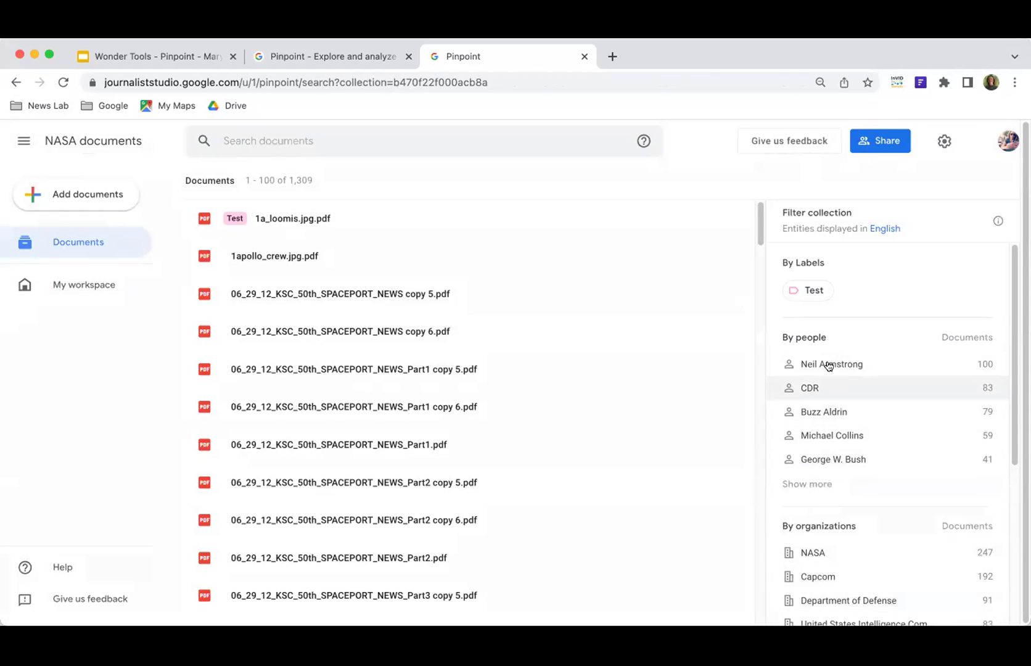
{"action": "left_click_drag", "start_coordinate": [1012, 260], "coordinate": [1017, 314]}
{"action": "scroll", "coordinate": [838, 285], "scroll_direction": "up", "scroll_amount": 1}
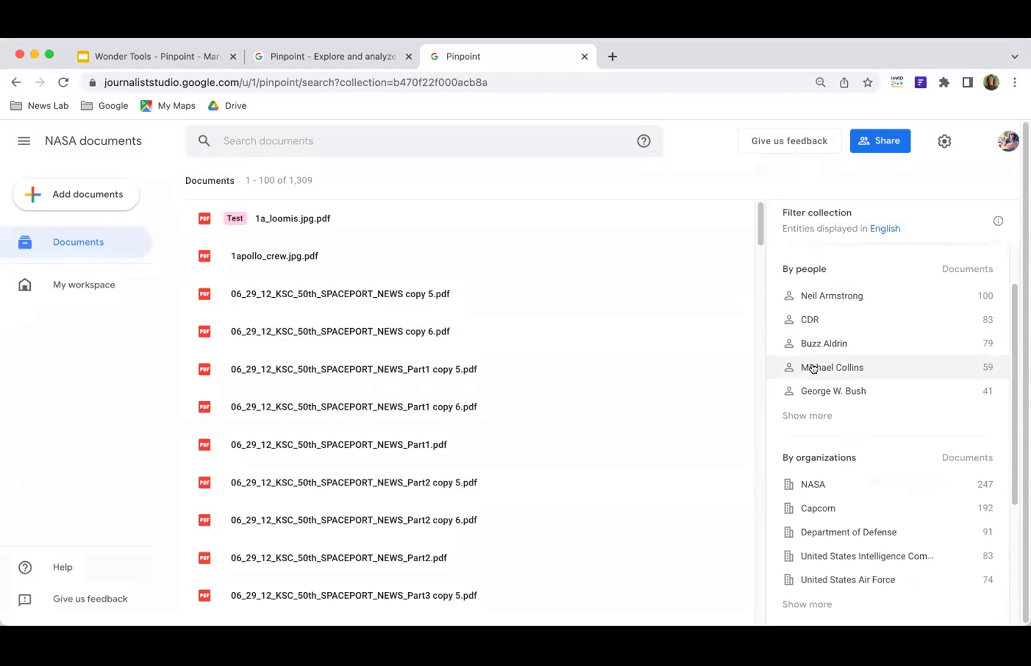
{"action": "scroll", "coordinate": [809, 357], "scroll_direction": "down", "scroll_amount": 3}
Step: Search the NASA documents collection for "congratulate bobko" and open discovery_call (transcript).mp3.pdf
{"action": "left_click", "coordinate": [370, 141]}
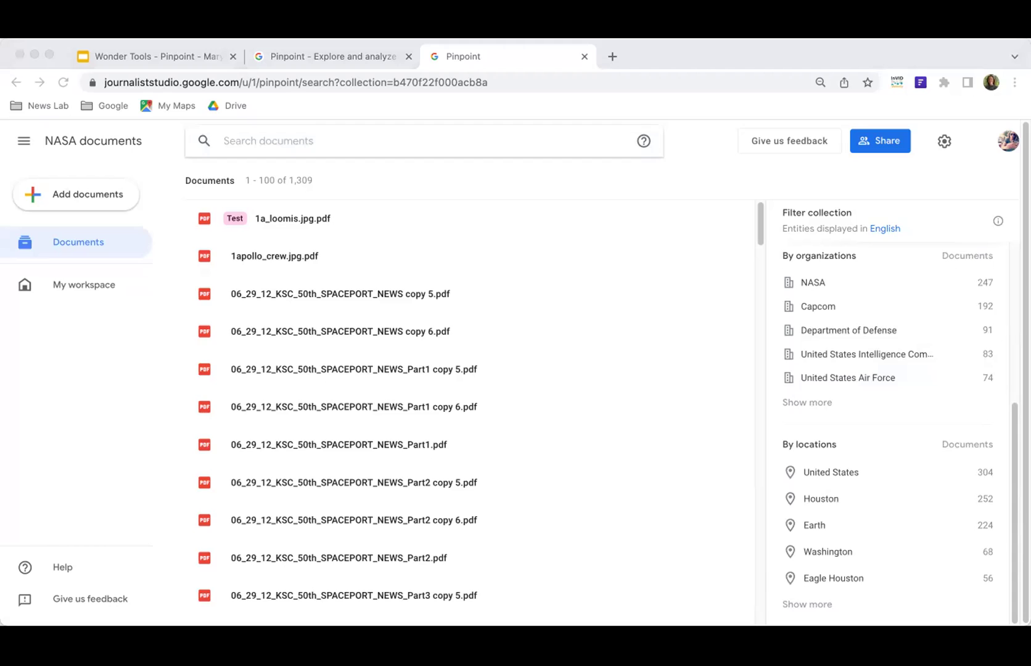
{"action": "left_click", "coordinate": [273, 134]}
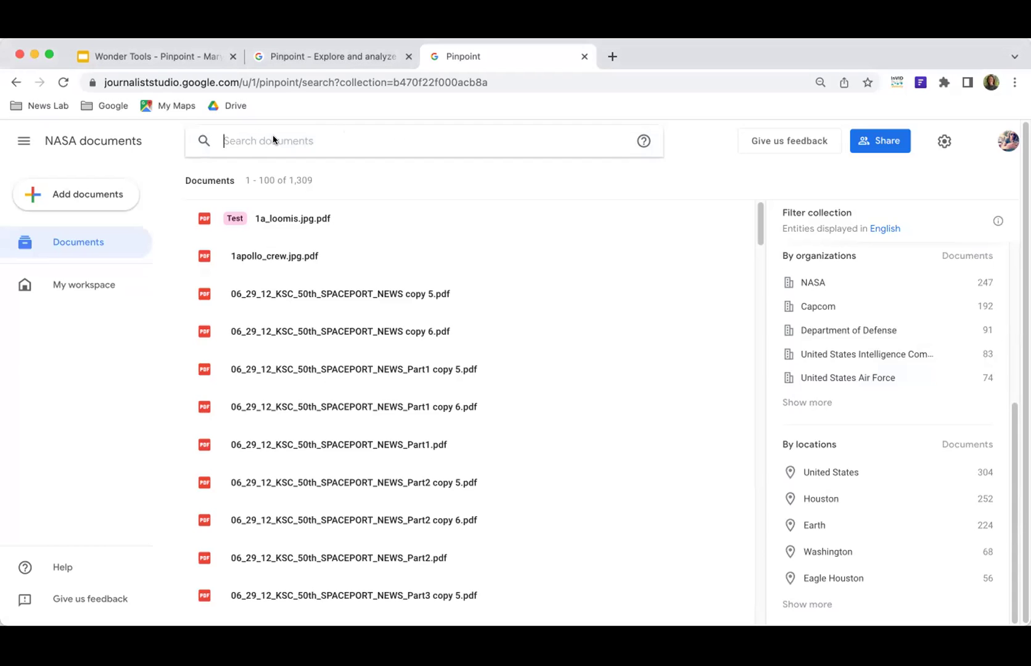
{"action": "type", "text": "congratulate bobko"}
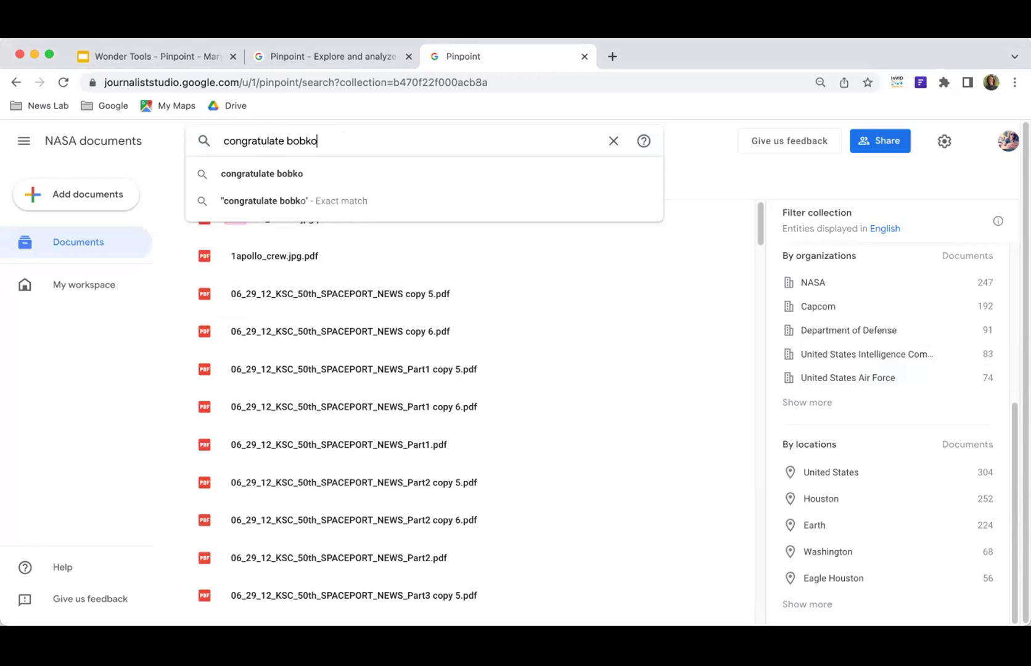
{"action": "key", "text": "Return"}
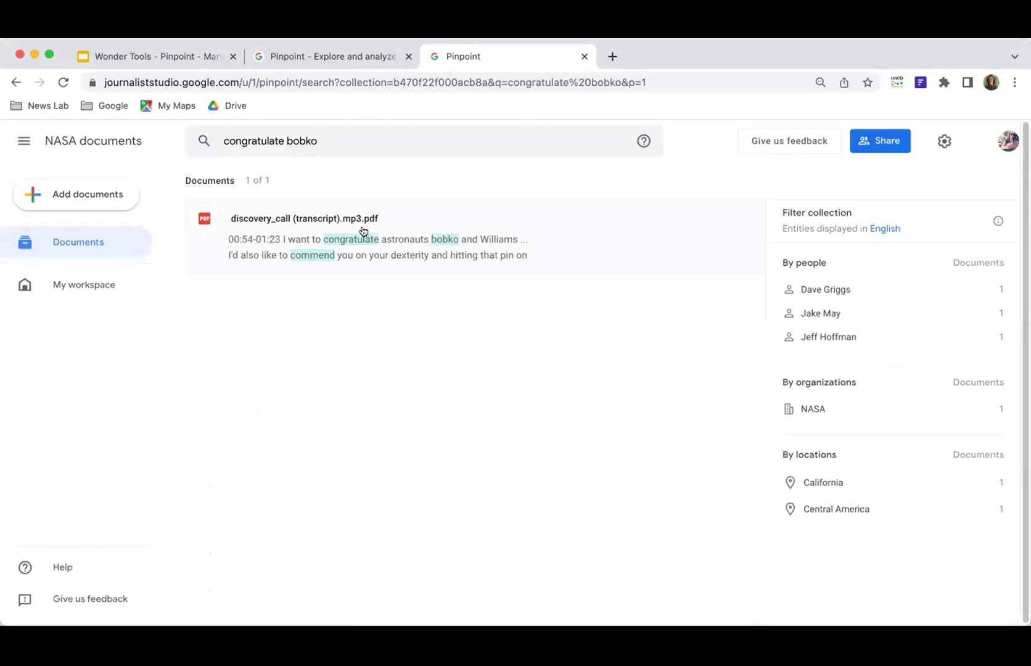
{"action": "left_click", "coordinate": [334, 228]}
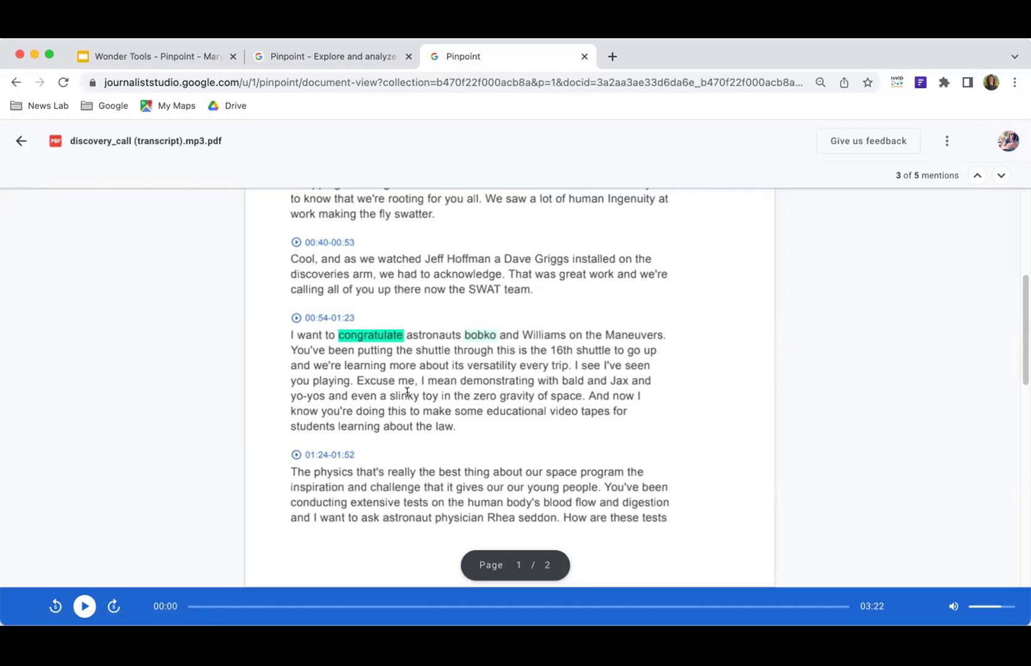
Step: Check the copy option for the 00:54-01:23 passage and the document's download and link options, and return to the results
{"action": "left_click_drag", "start_coordinate": [488, 435], "coordinate": [290, 331]}
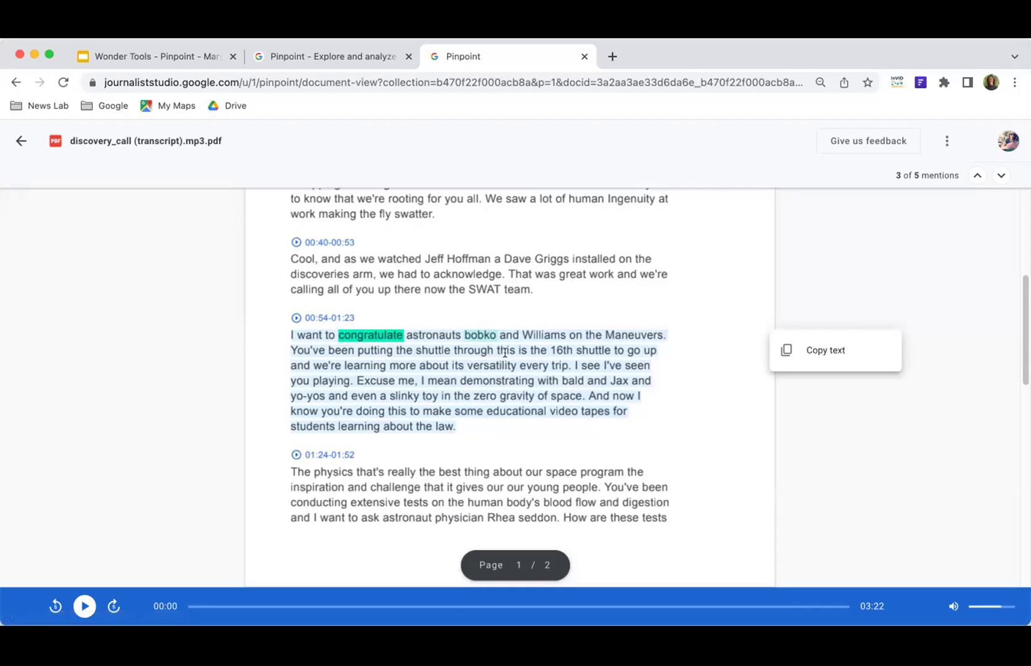
{"action": "left_click", "coordinate": [491, 435]}
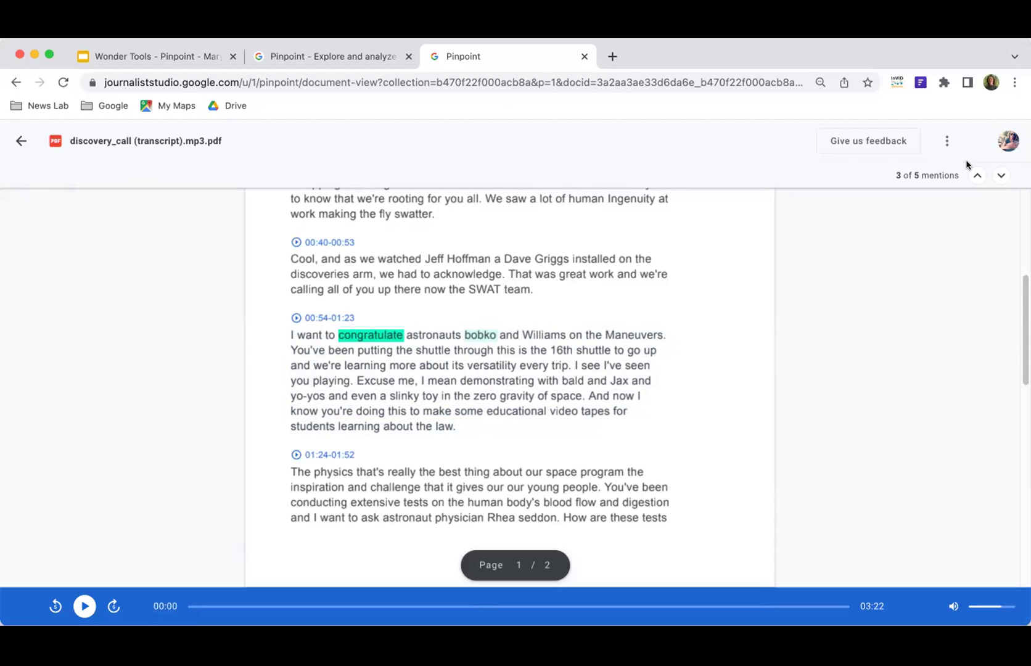
{"action": "left_click", "coordinate": [947, 141]}
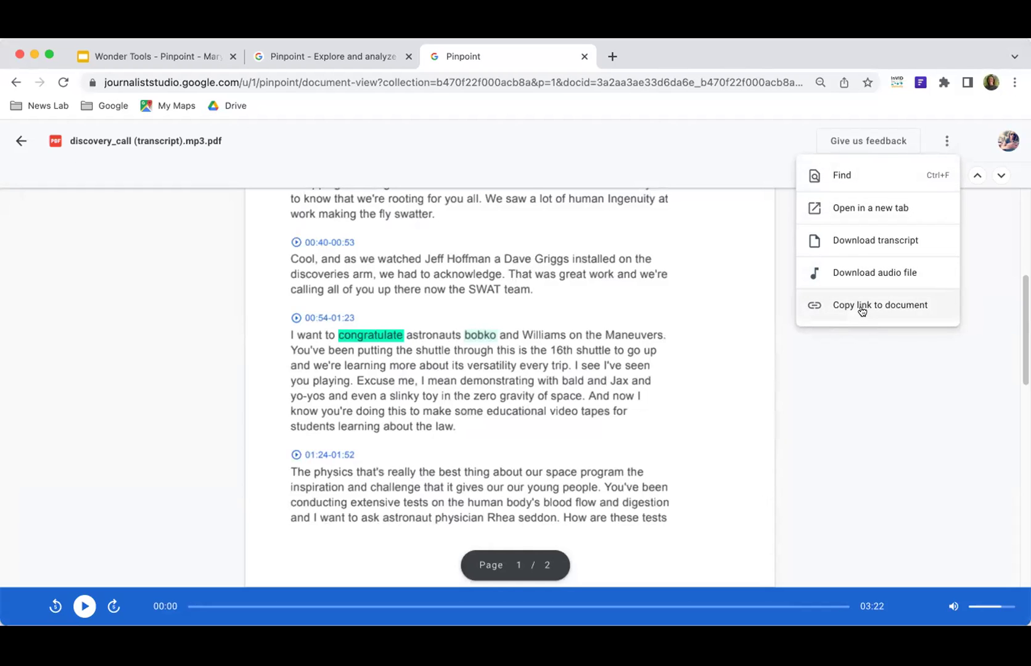
{"action": "left_click", "coordinate": [956, 333]}
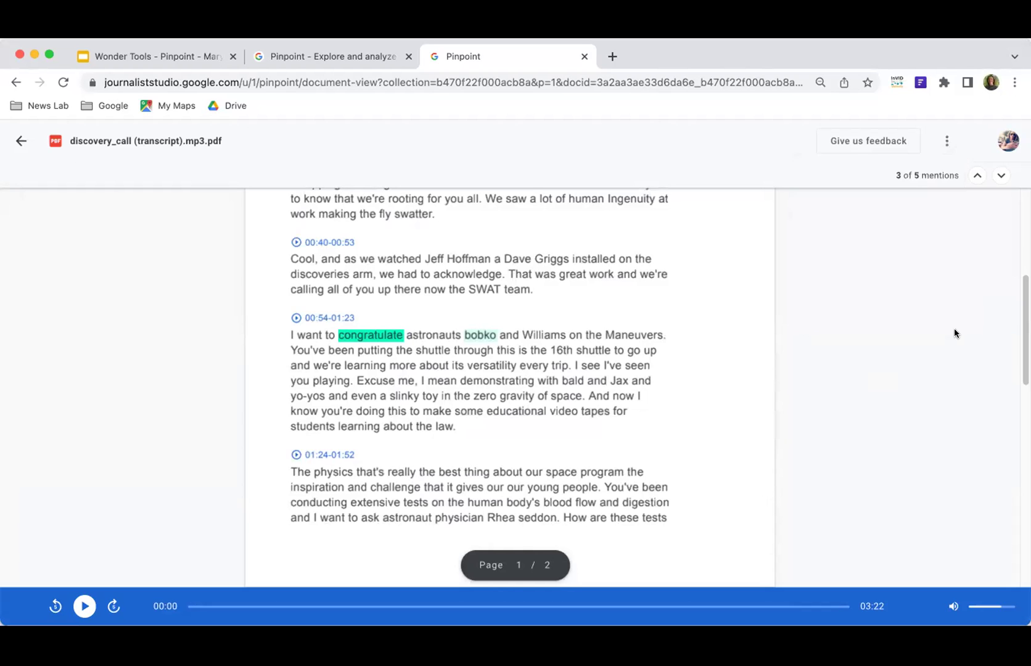
{"action": "left_click", "coordinate": [22, 142]}
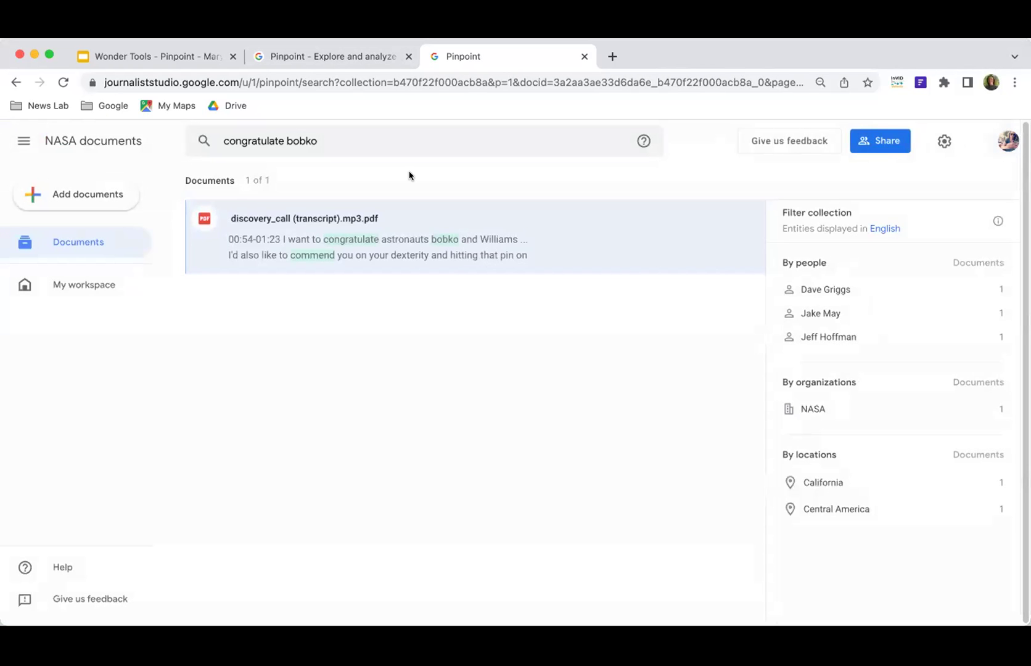
Step: Open kamala (transcript).mp4.pdf from the Video transcriptions collection and check the transcribed sentence at 00:33
{"action": "left_click", "coordinate": [80, 280]}
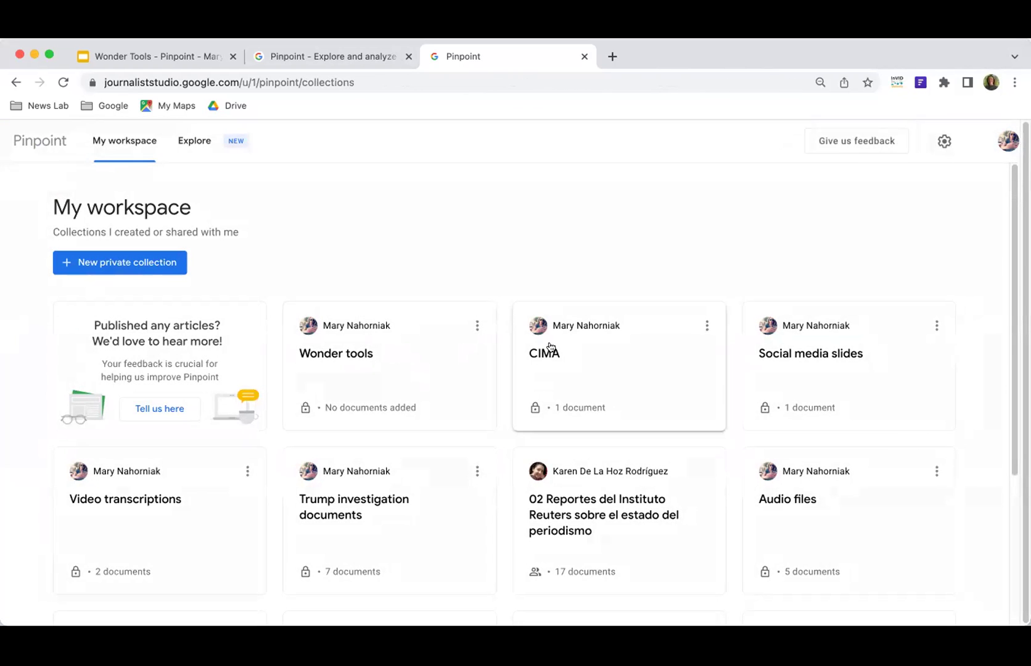
{"action": "left_click", "coordinate": [155, 499]}
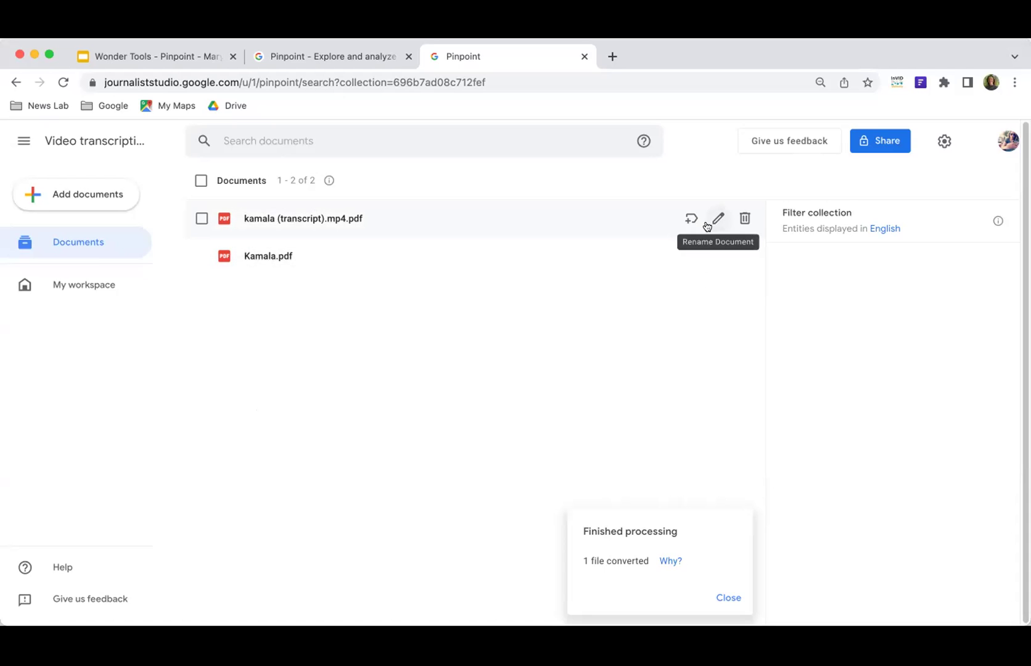
{"action": "left_click", "coordinate": [283, 216]}
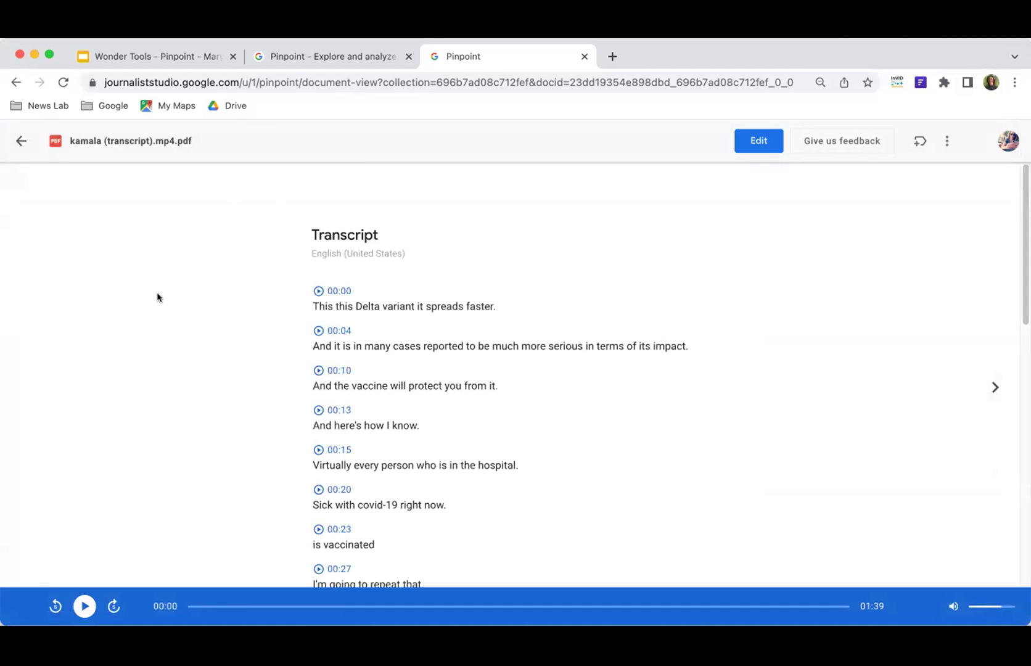
{"action": "scroll", "coordinate": [157, 299], "scroll_direction": "down", "scroll_amount": 2}
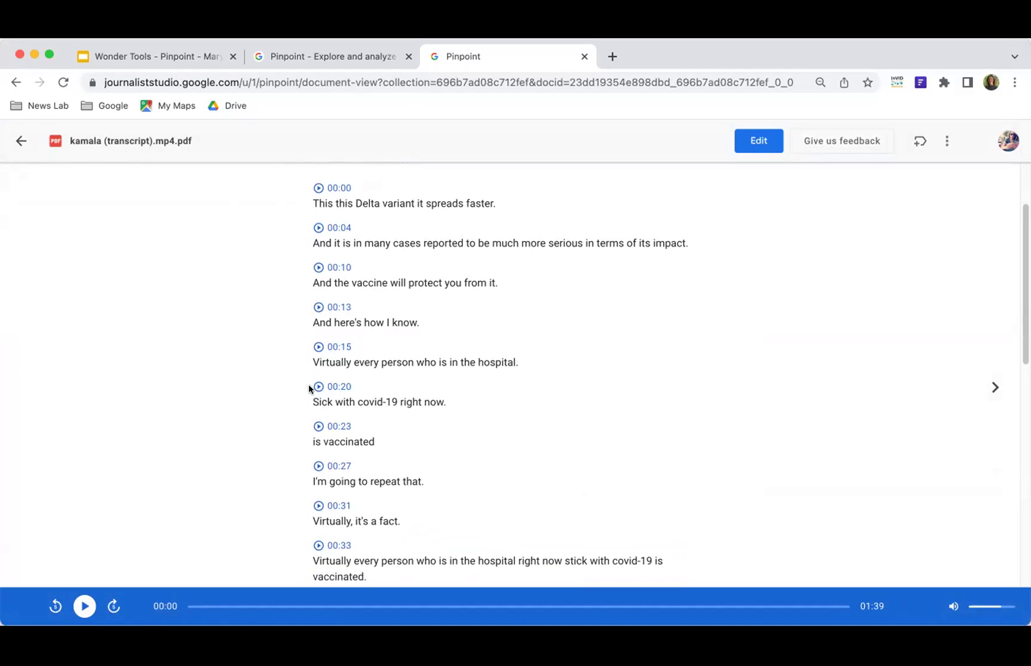
{"action": "scroll", "coordinate": [382, 446], "scroll_direction": "down", "scroll_amount": 2}
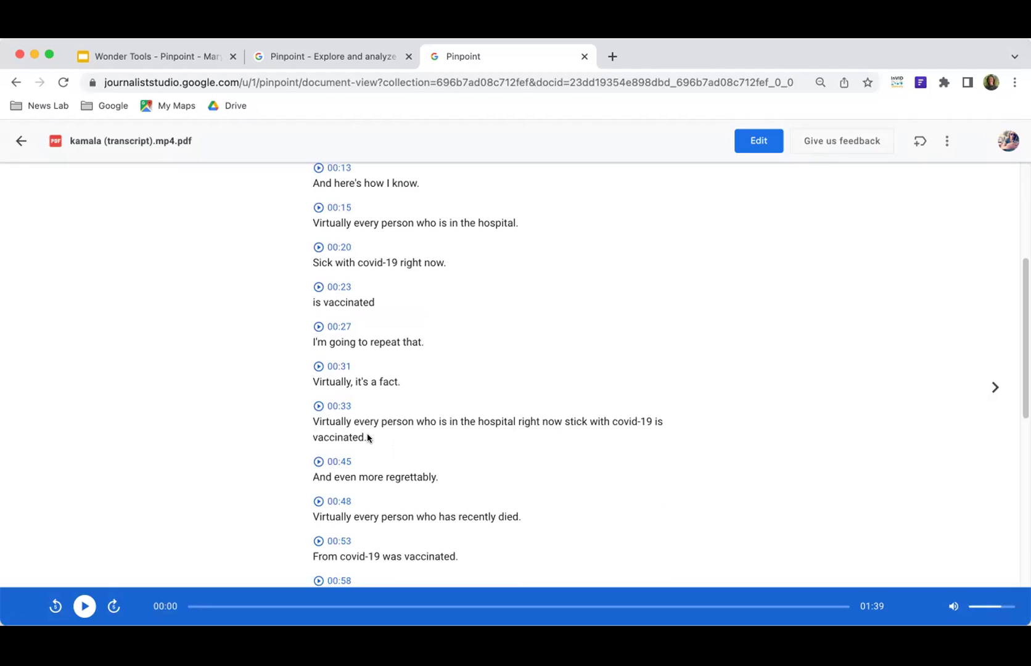
{"action": "left_click_drag", "start_coordinate": [368, 438], "coordinate": [308, 421]}
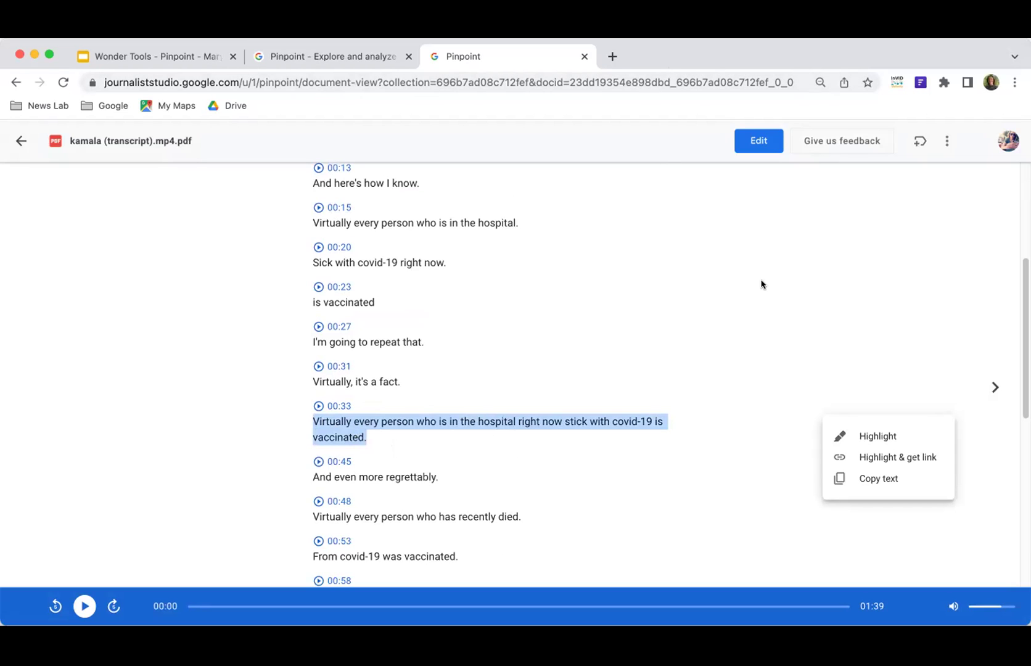
{"action": "left_click", "coordinate": [743, 260]}
Step: Start editing the transcript and change "vaccinated" to "unvaccinated" in the 00:33 sentence
{"action": "left_click", "coordinate": [763, 141]}
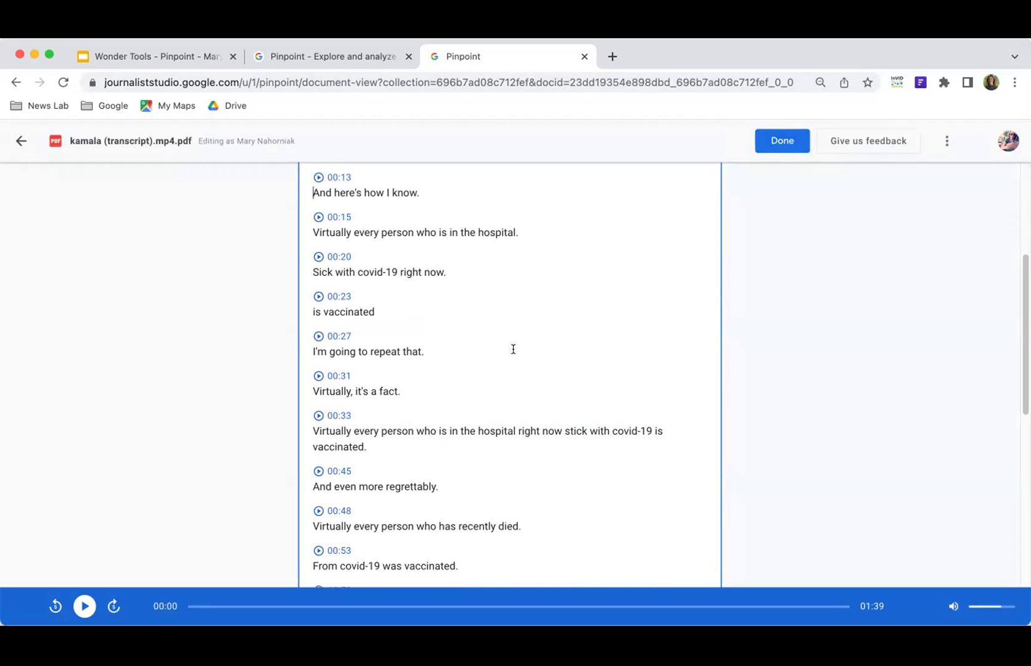
{"action": "scroll", "coordinate": [511, 350], "scroll_direction": "up", "scroll_amount": 4}
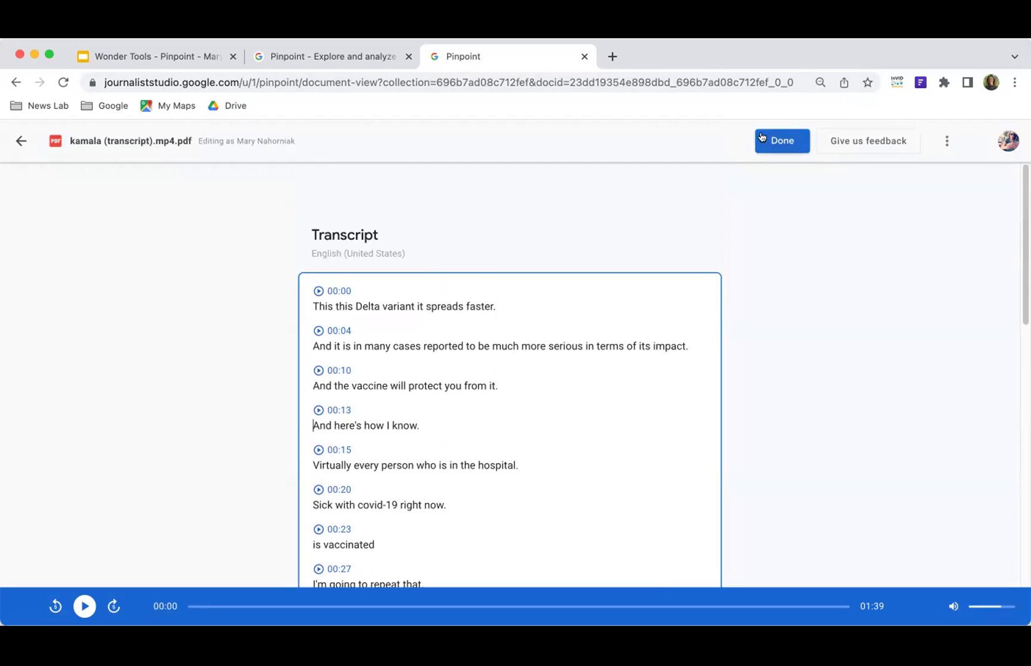
{"action": "scroll", "coordinate": [490, 281], "scroll_direction": "down", "scroll_amount": 4}
{"action": "left_click", "coordinate": [315, 457]}
{"action": "type", "text": "unvaccinated."}
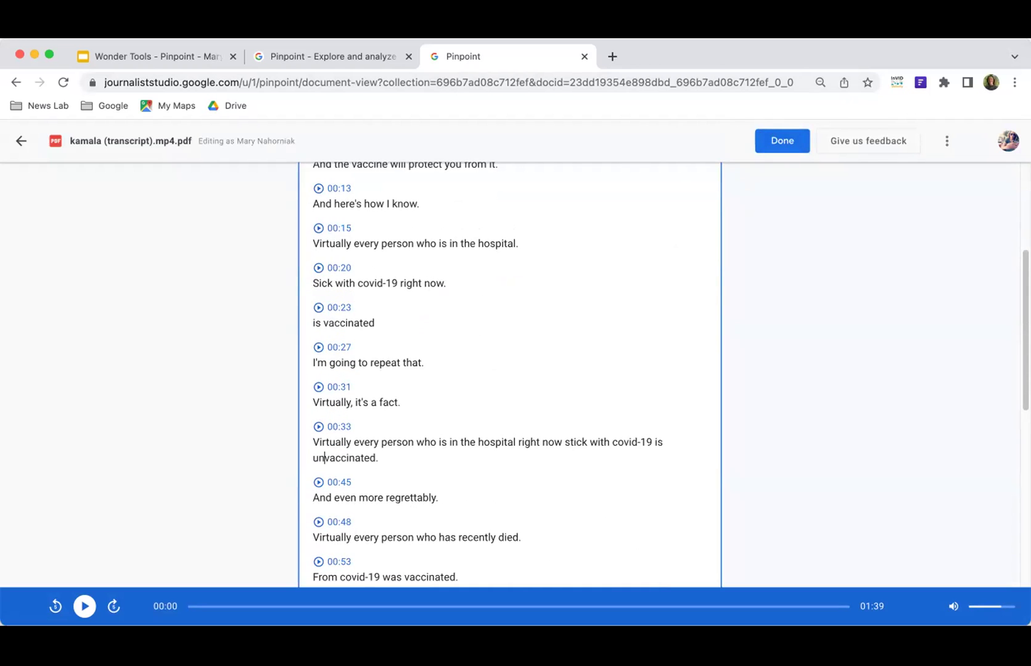
Step: Change "vaccinated" to "unvaccinated" in the 00:53 sentence and finish editing the transcript
{"action": "scroll", "coordinate": [421, 445], "scroll_direction": "down", "scroll_amount": 1}
{"action": "scroll", "coordinate": [421, 447], "scroll_direction": "down", "scroll_amount": 3}
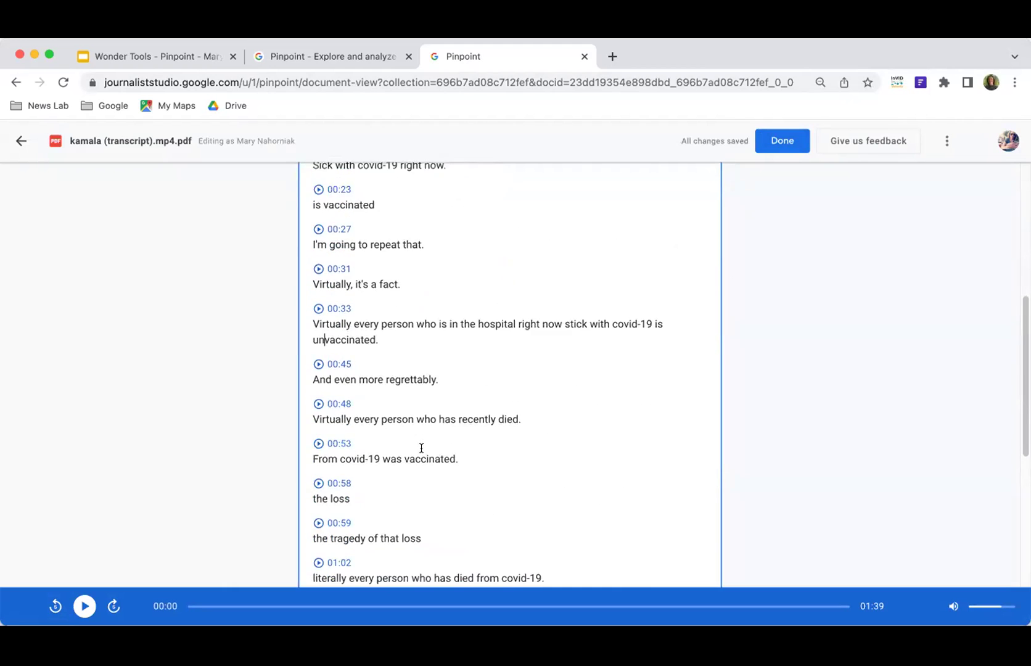
{"action": "left_click", "coordinate": [404, 437]}
{"action": "type", "text": "un"}
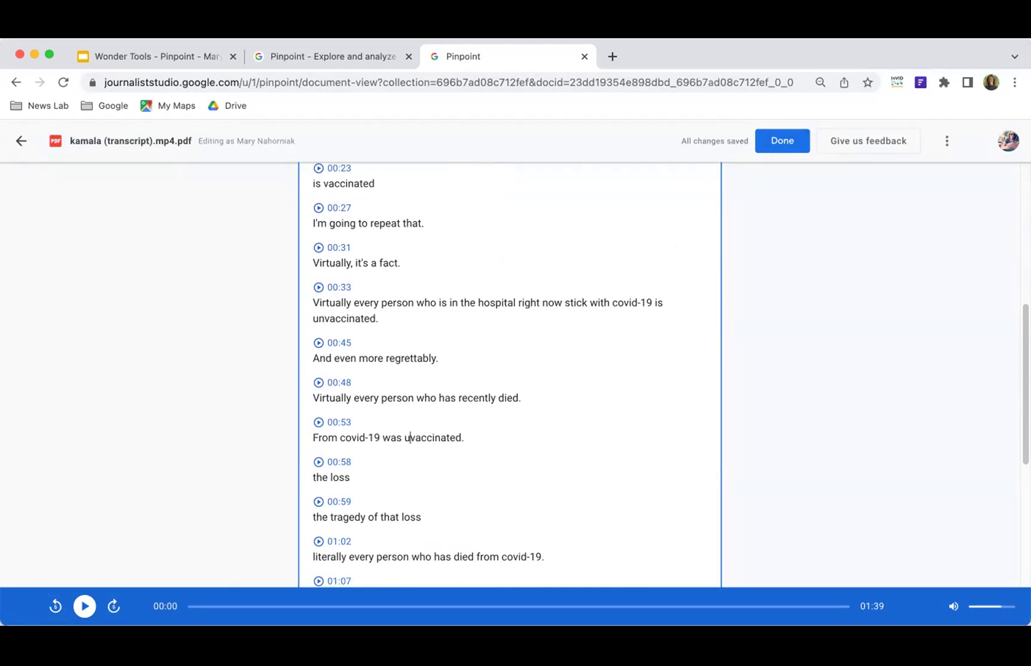
{"action": "left_click", "coordinate": [780, 142]}
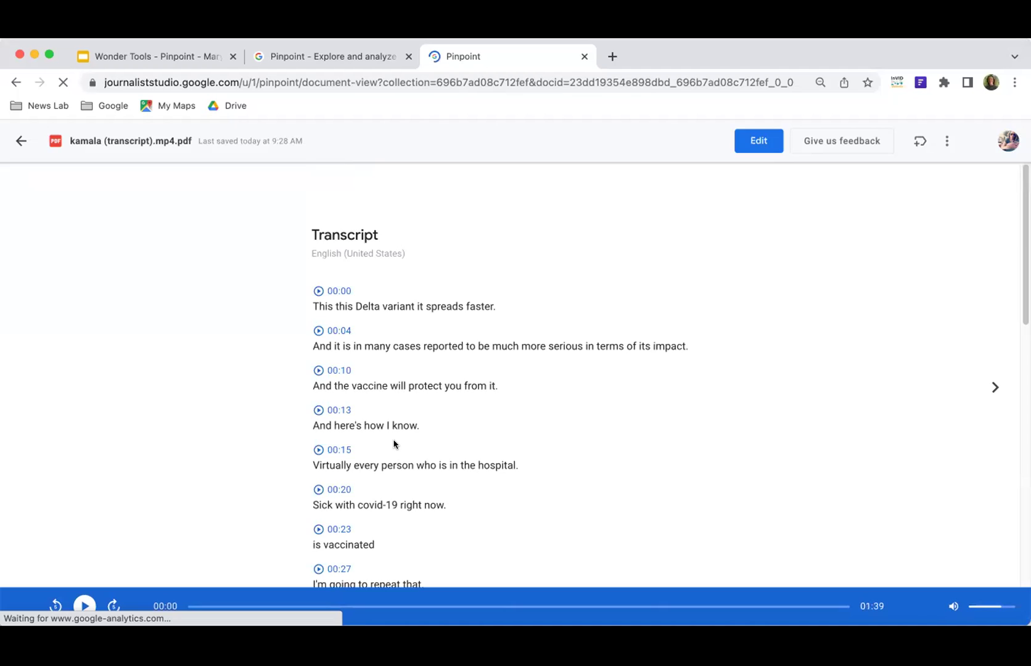
Step: Review the saved transcript and check the highlight and copy options for the opening passage from 00:00 to 00:15
{"action": "scroll", "coordinate": [252, 243], "scroll_direction": "down", "scroll_amount": 2}
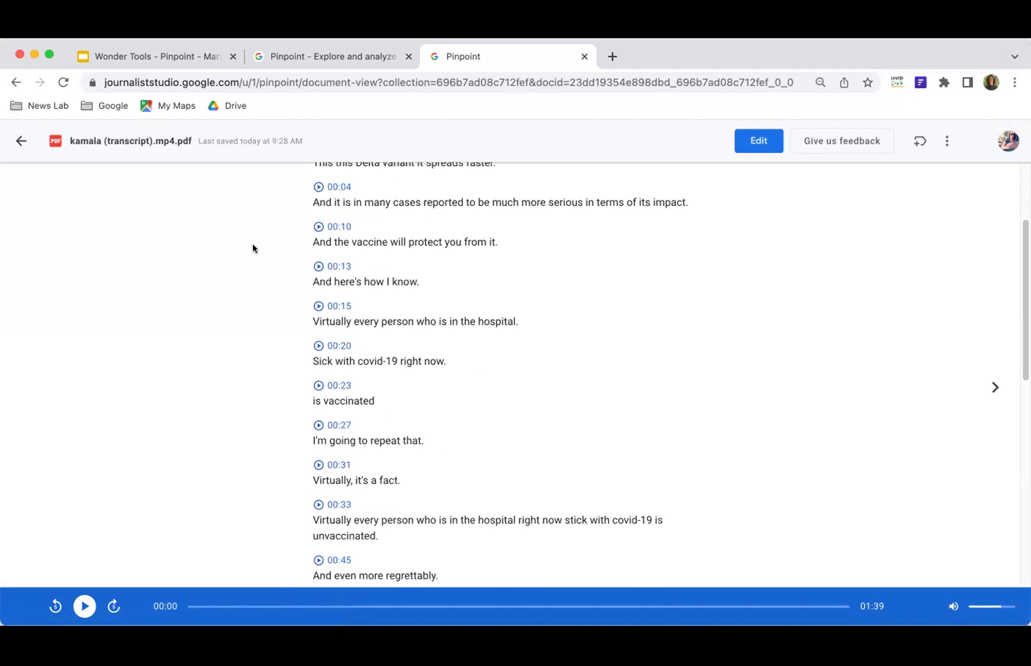
{"action": "scroll", "coordinate": [252, 247], "scroll_direction": "up", "scroll_amount": 1}
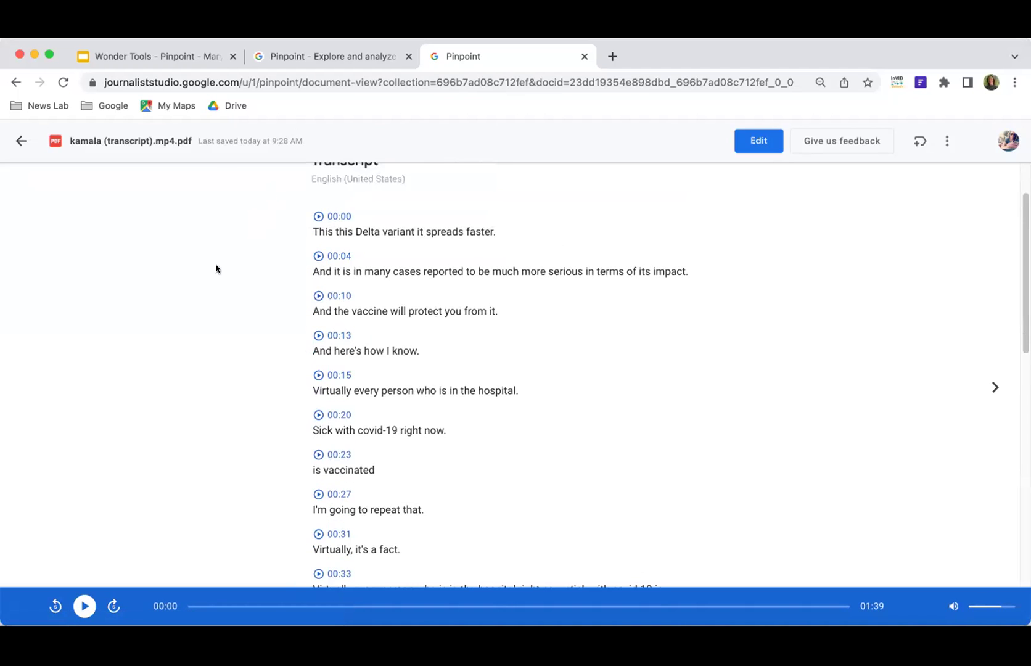
{"action": "scroll", "coordinate": [268, 316], "scroll_direction": "up", "scroll_amount": 1}
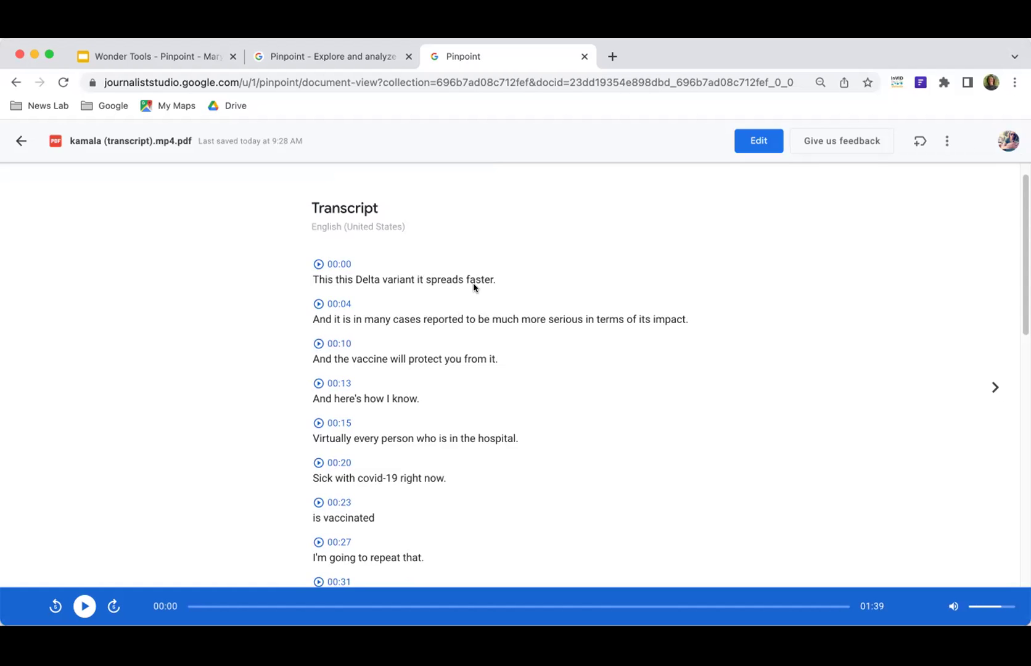
{"action": "left_click_drag", "start_coordinate": [301, 279], "coordinate": [508, 437]}
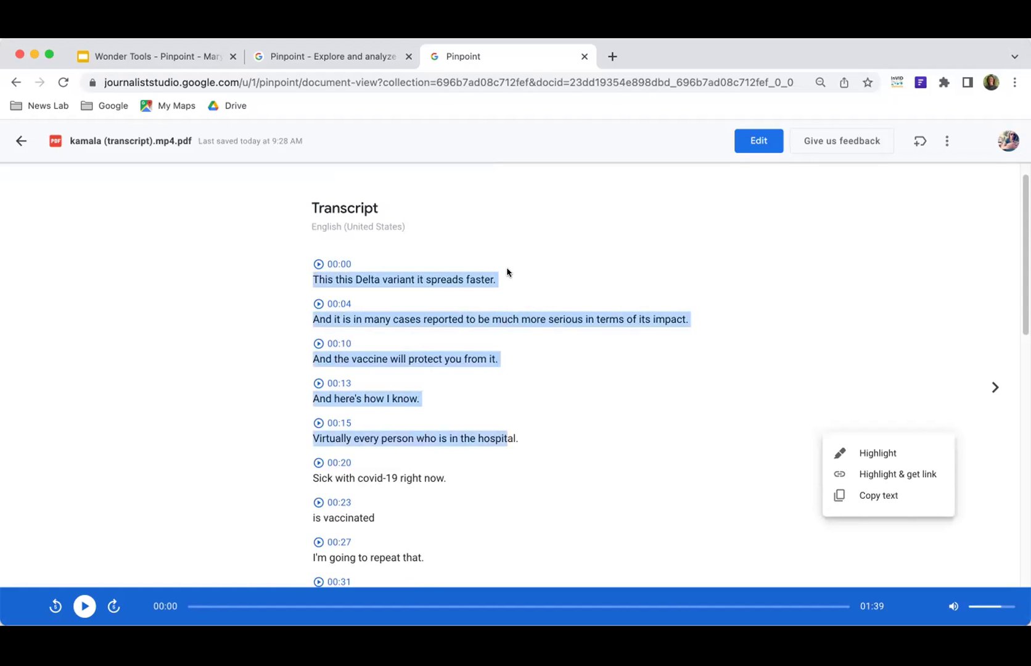
{"action": "left_click", "coordinate": [537, 197]}
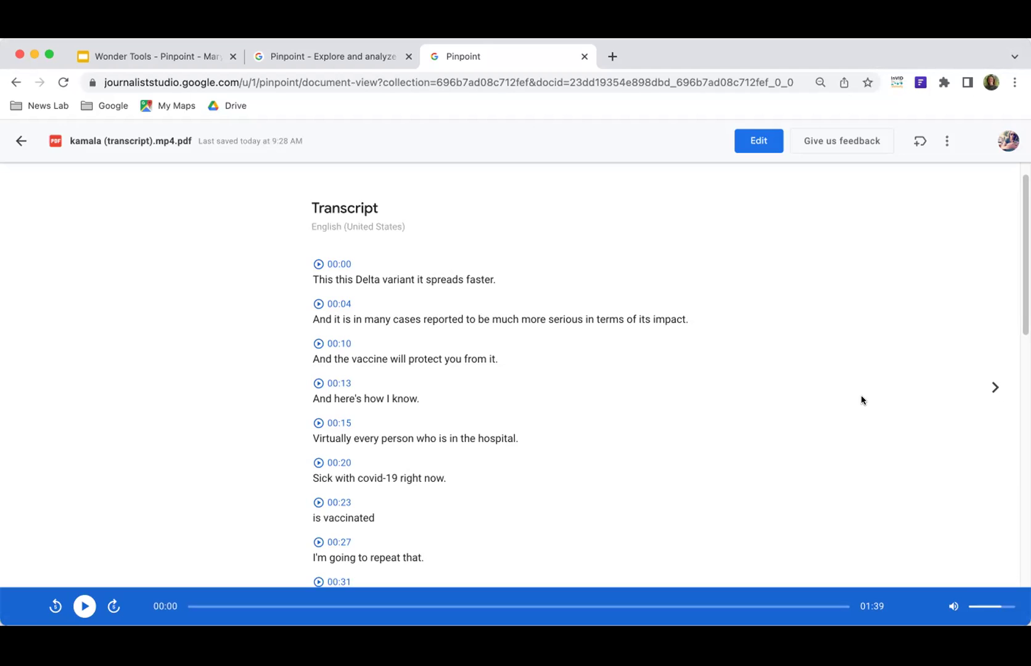
Step: Look over the document's download, link and delete options, and return to the Video transcriptions collection
{"action": "left_click", "coordinate": [947, 141]}
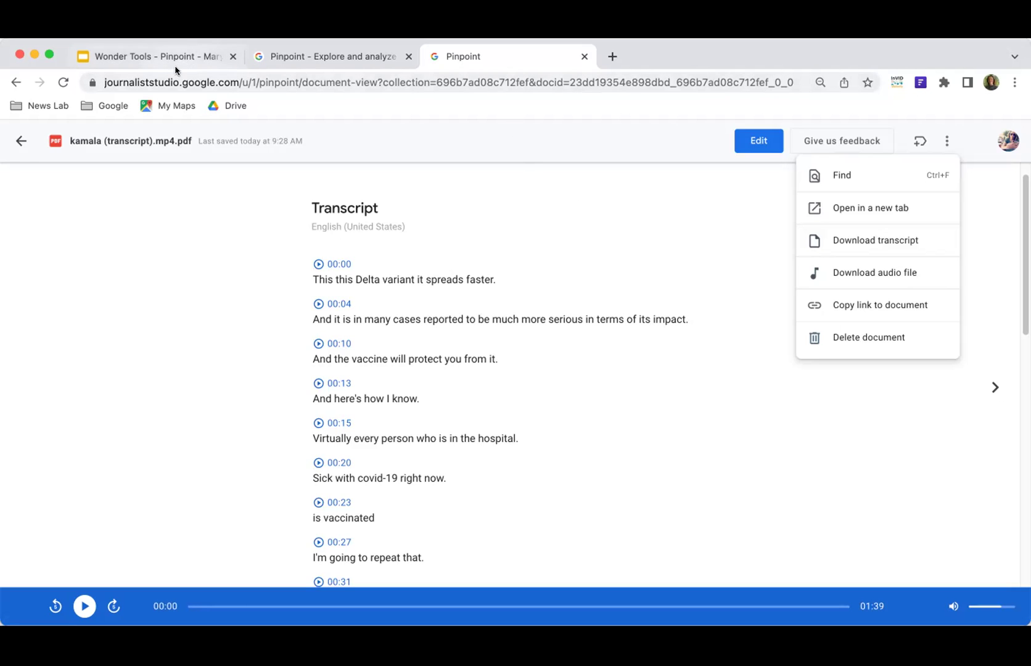
{"action": "left_click", "coordinate": [23, 148]}
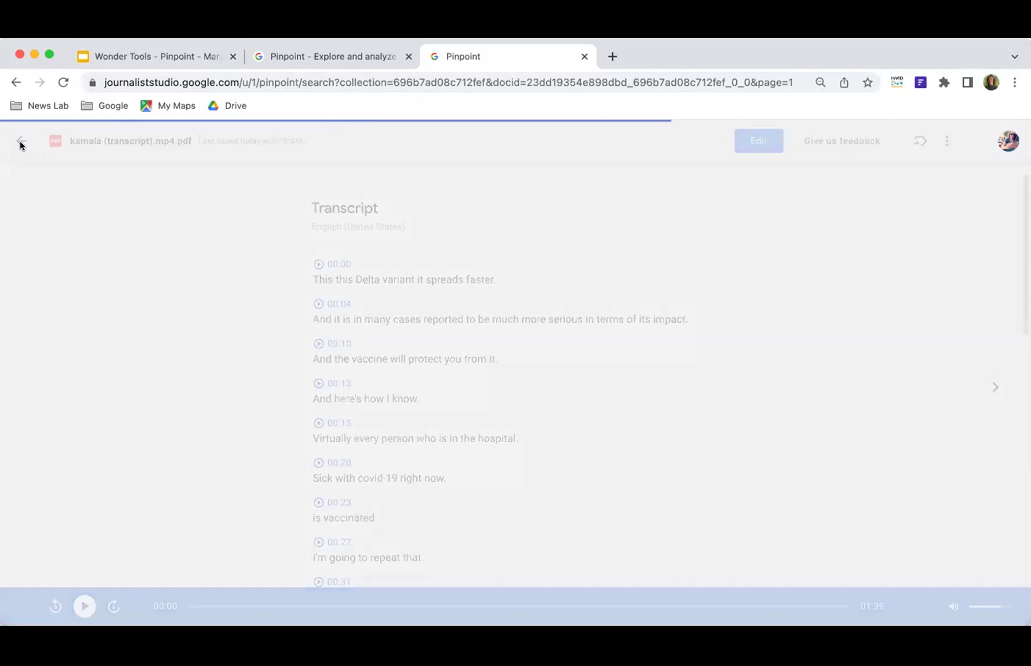
Step: Rename the document kamala (transcript).mp4.pdf as "Kamala edited.pdf"
{"action": "left_click", "coordinate": [717, 218]}
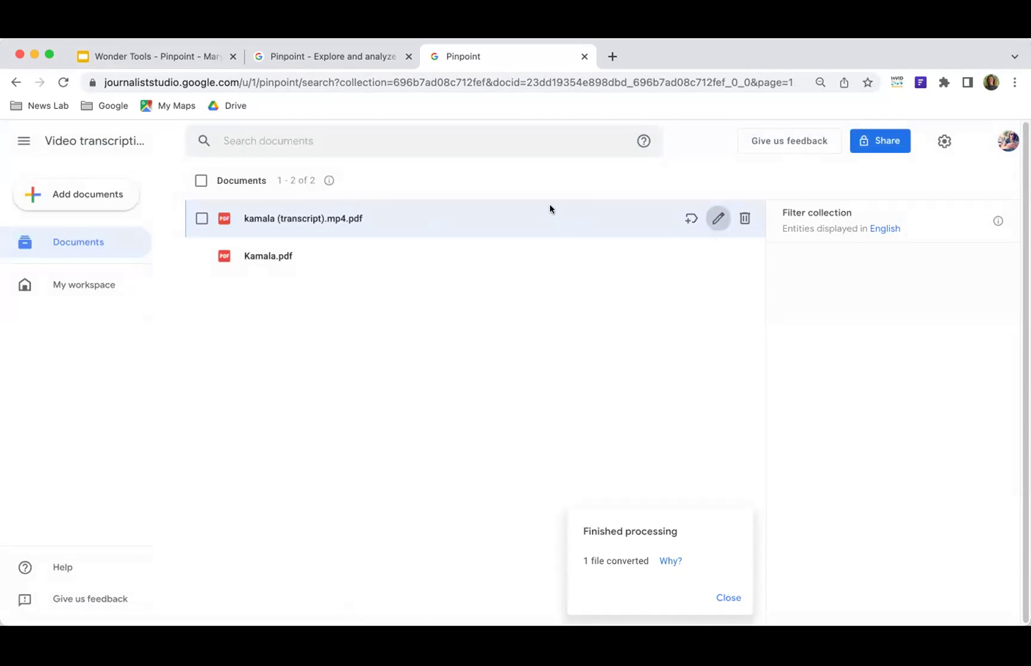
{"action": "type", "text": "Kamala edi"}
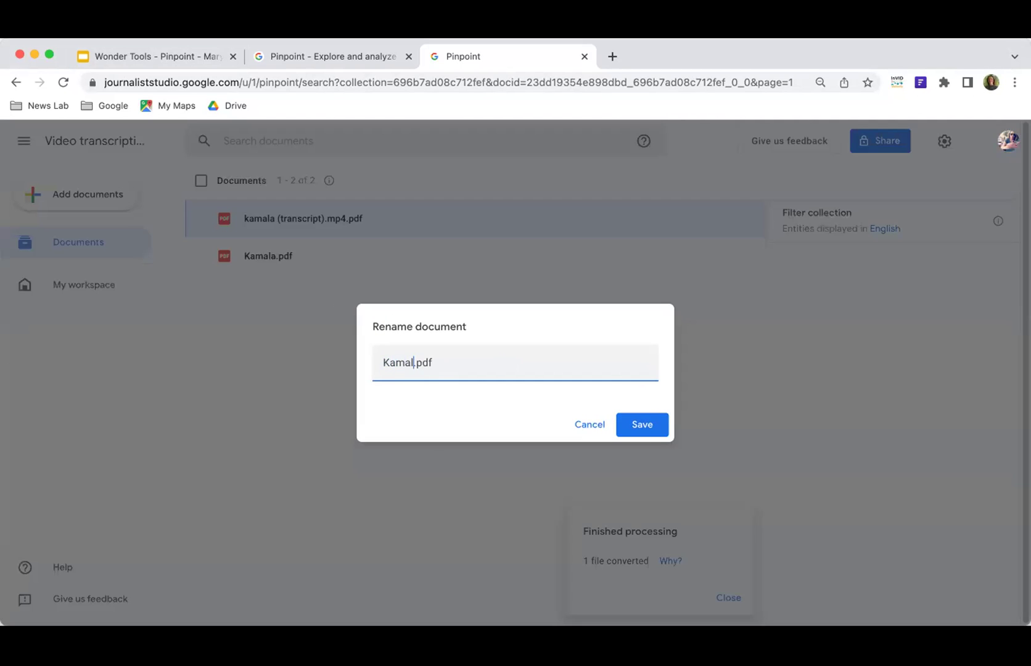
{"action": "type", "text": "ted"}
{"action": "left_click", "coordinate": [635, 424]}
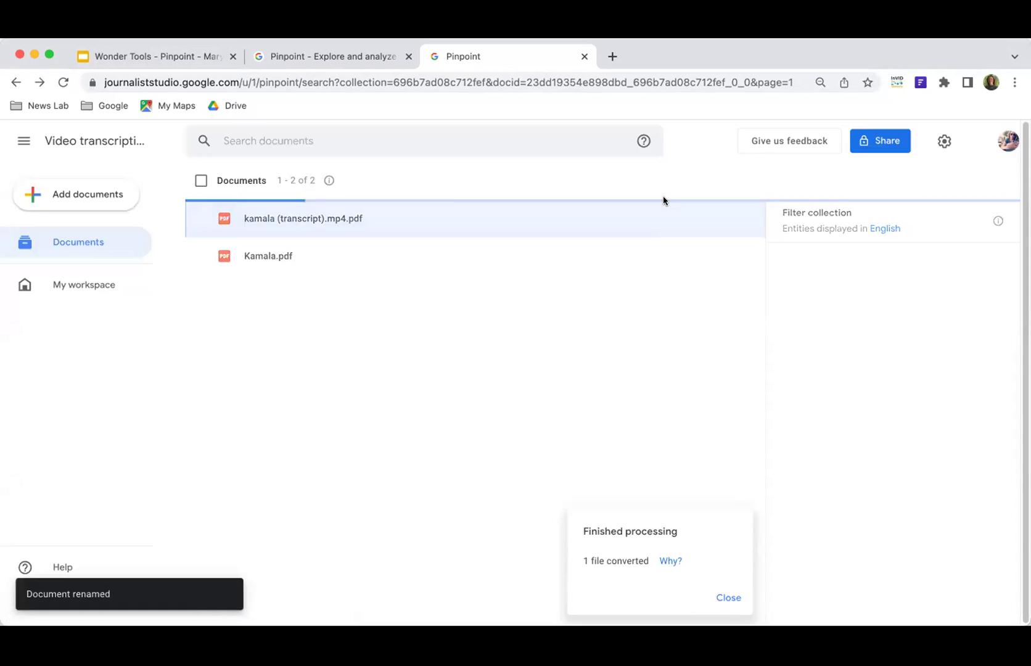
Step: Create a new label named "wonder Tools" in the default grey colour for Kamala edited.pdf
{"action": "left_click", "coordinate": [689, 219]}
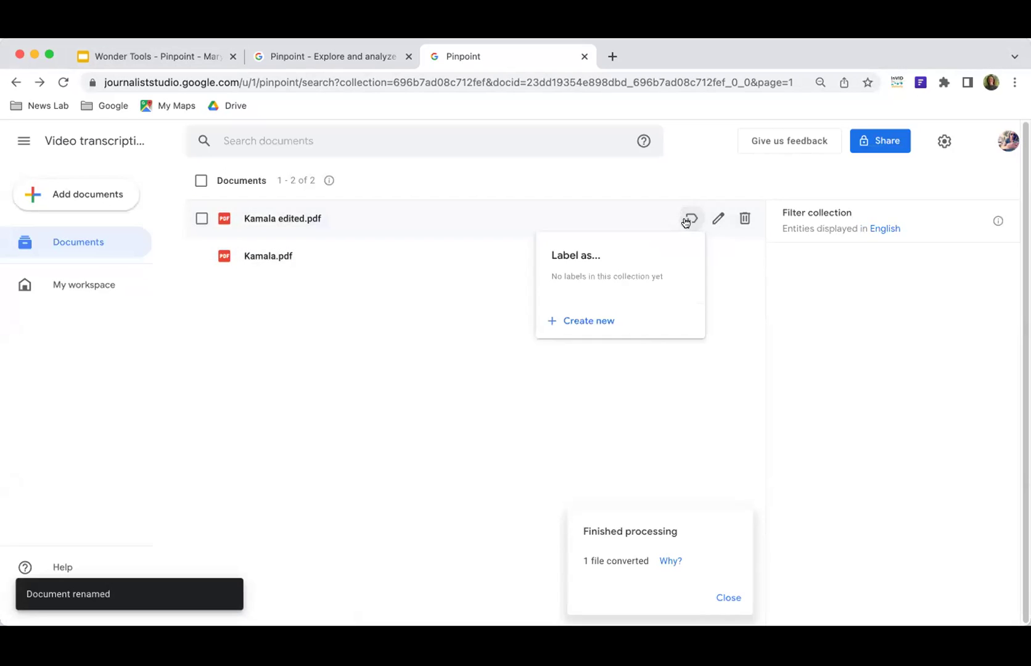
{"action": "left_click", "coordinate": [578, 320]}
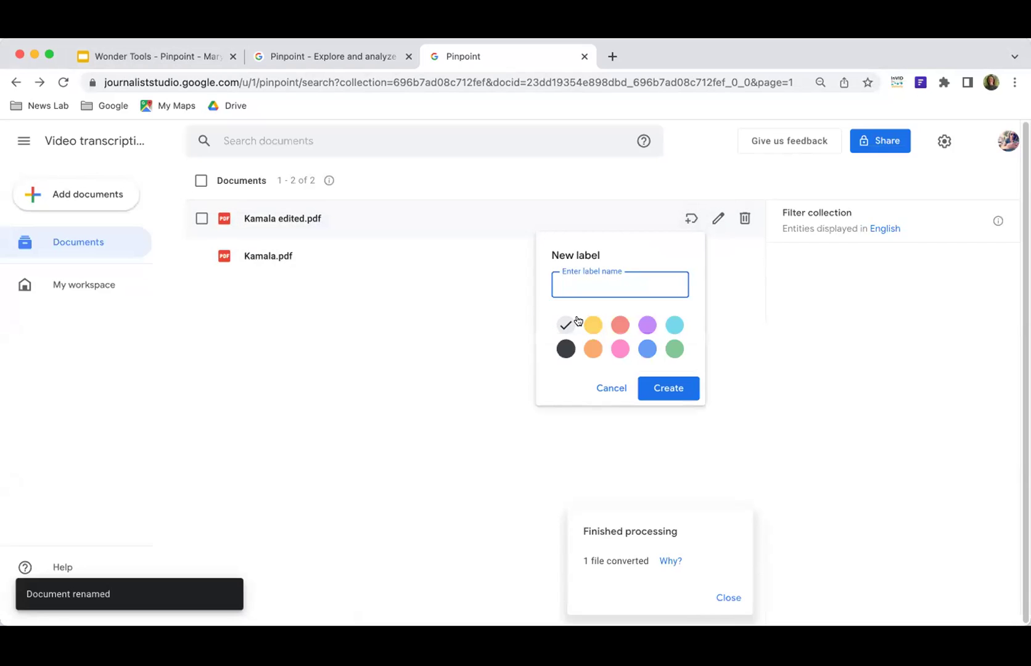
{"action": "type", "text": "wonder Tools"}
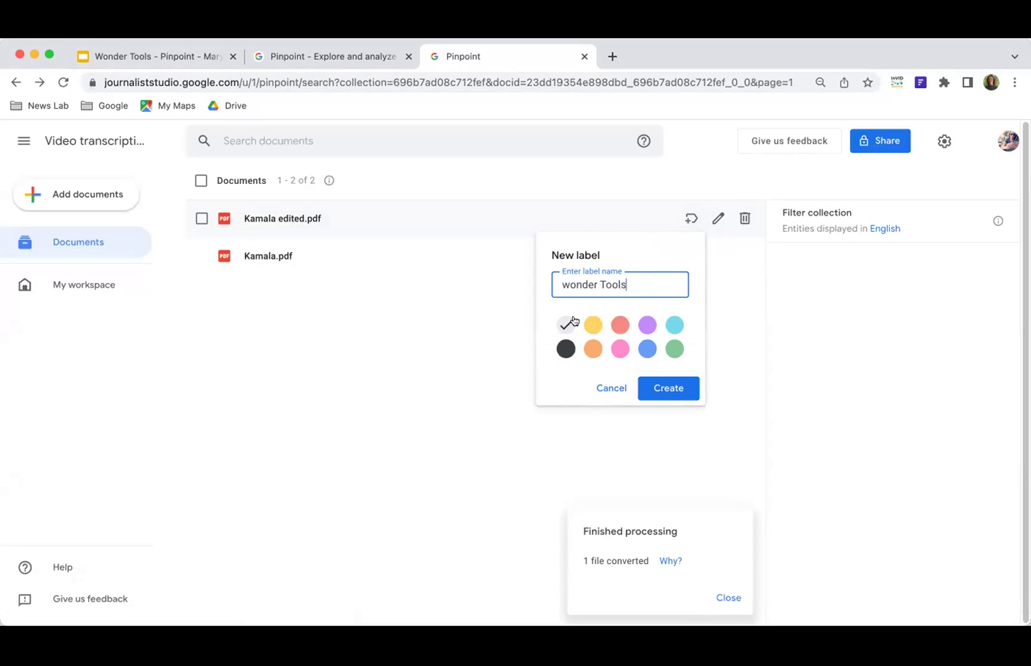
{"action": "left_click", "coordinate": [664, 392]}
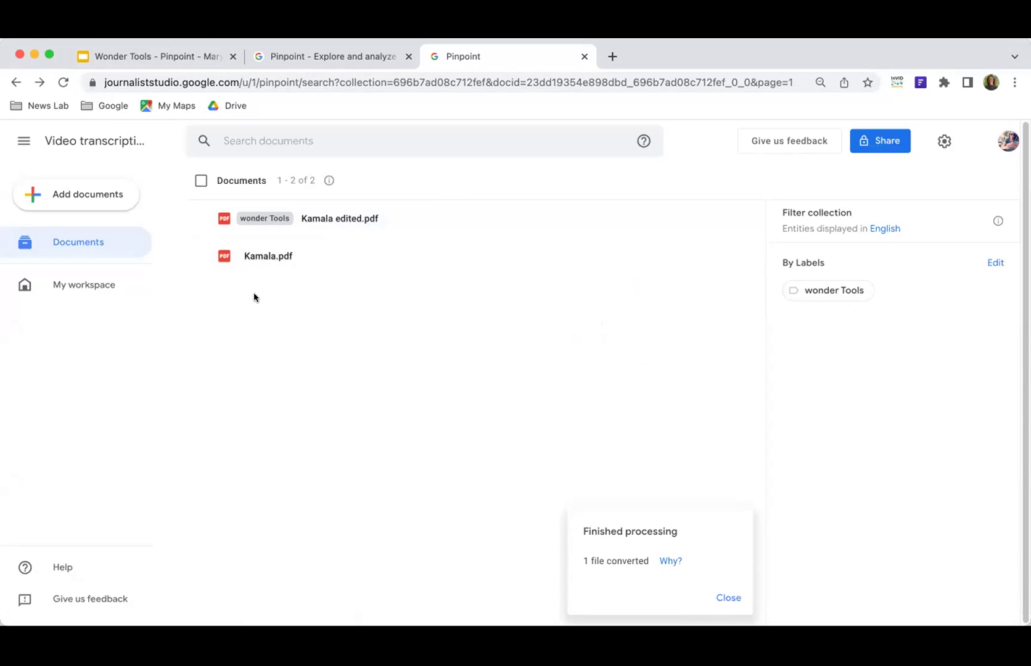
Step: Return to the workspace and open the Trump investigation documents collection
{"action": "left_click", "coordinate": [74, 285]}
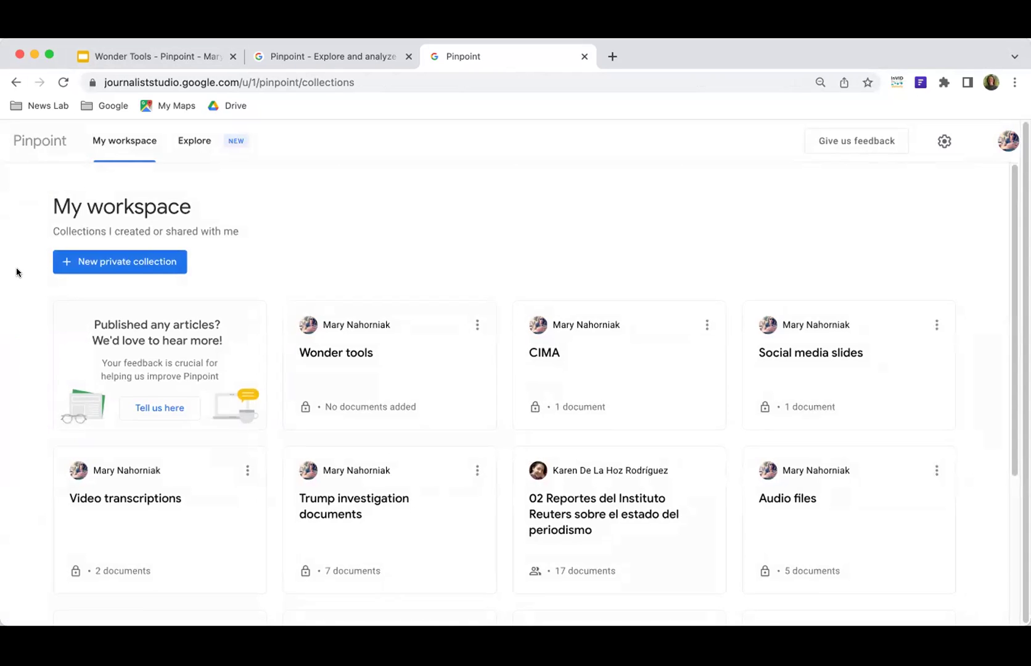
{"action": "scroll", "coordinate": [16, 272], "scroll_direction": "down", "scroll_amount": 3}
{"action": "scroll", "coordinate": [17, 272], "scroll_direction": "down", "scroll_amount": 1}
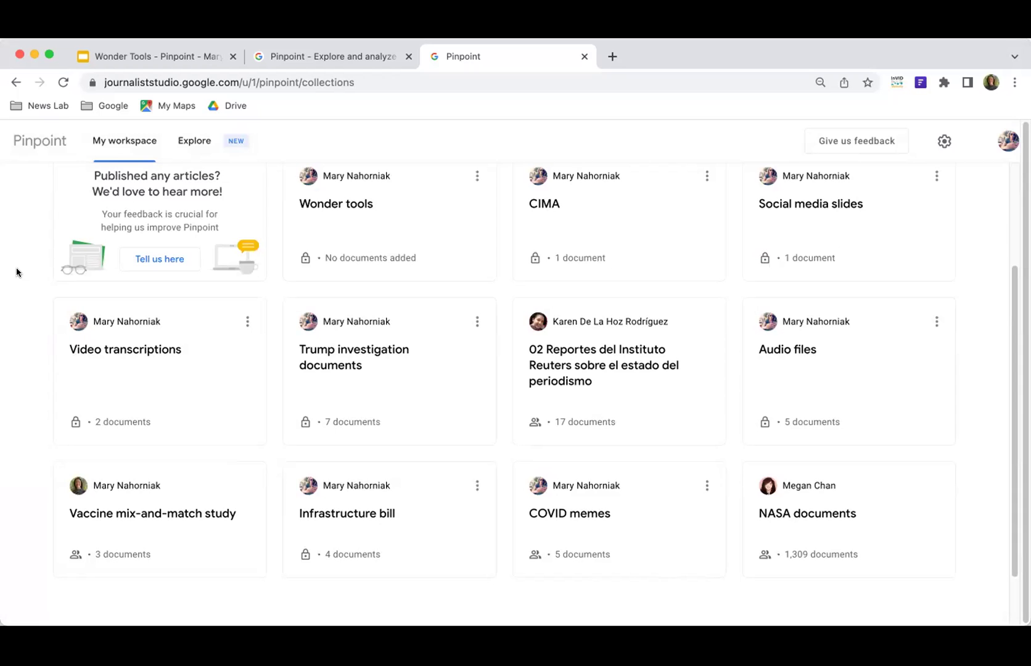
{"action": "scroll", "coordinate": [22, 296], "scroll_direction": "down", "scroll_amount": 1}
{"action": "left_click", "coordinate": [358, 345]}
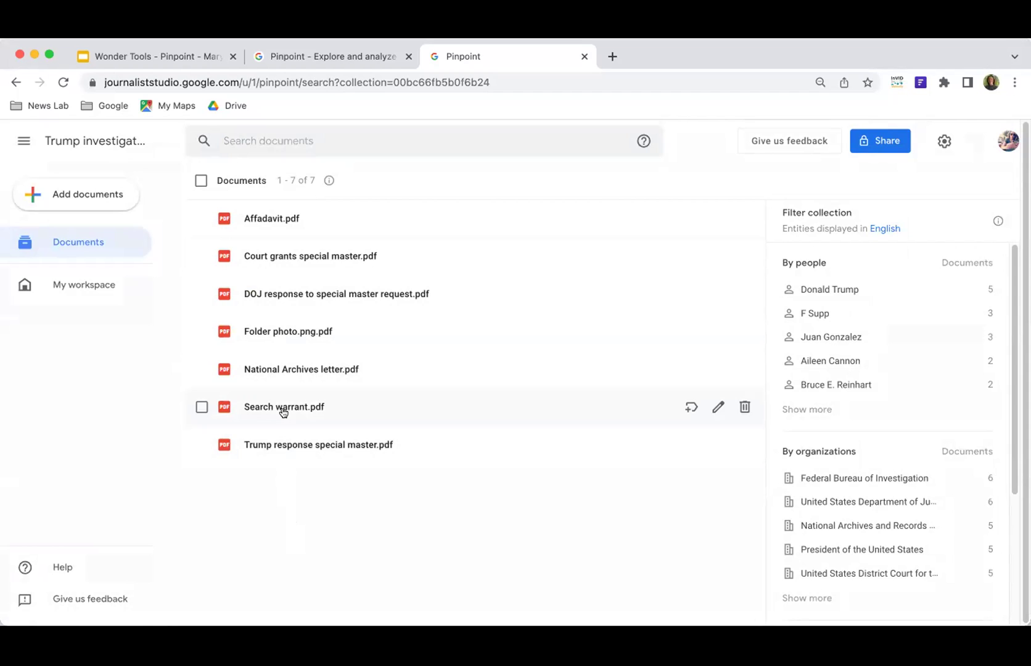
Step: Search the collection for the exact phrase "top secret" and view its mentions in National Archives letter.pdf and Folder photo.png.pdf
{"action": "left_click", "coordinate": [312, 135]}
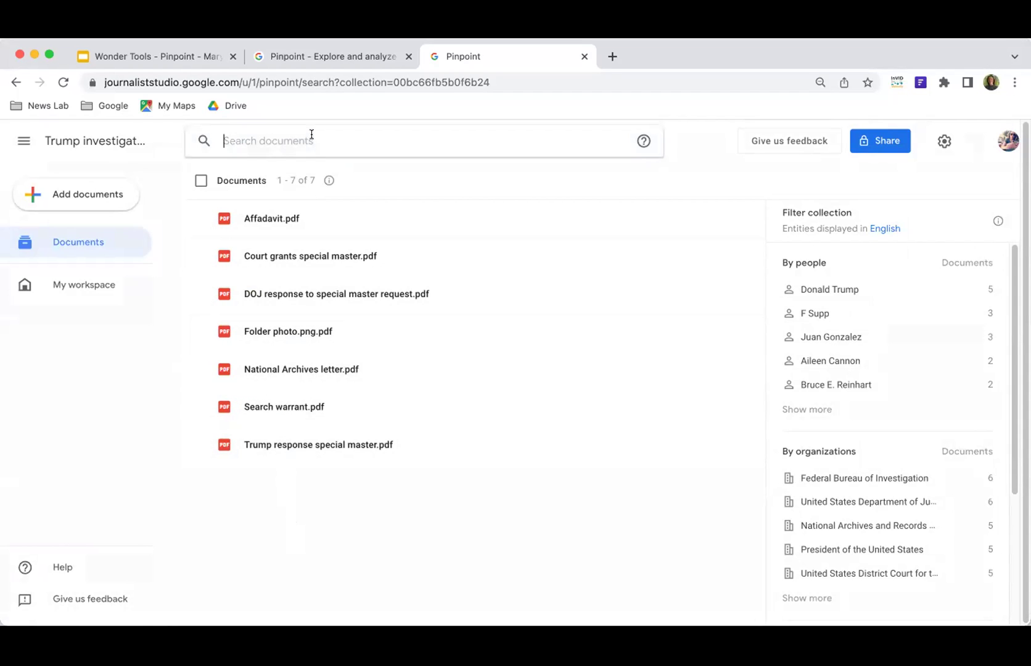
{"action": "type", "text": "\"top secret\""}
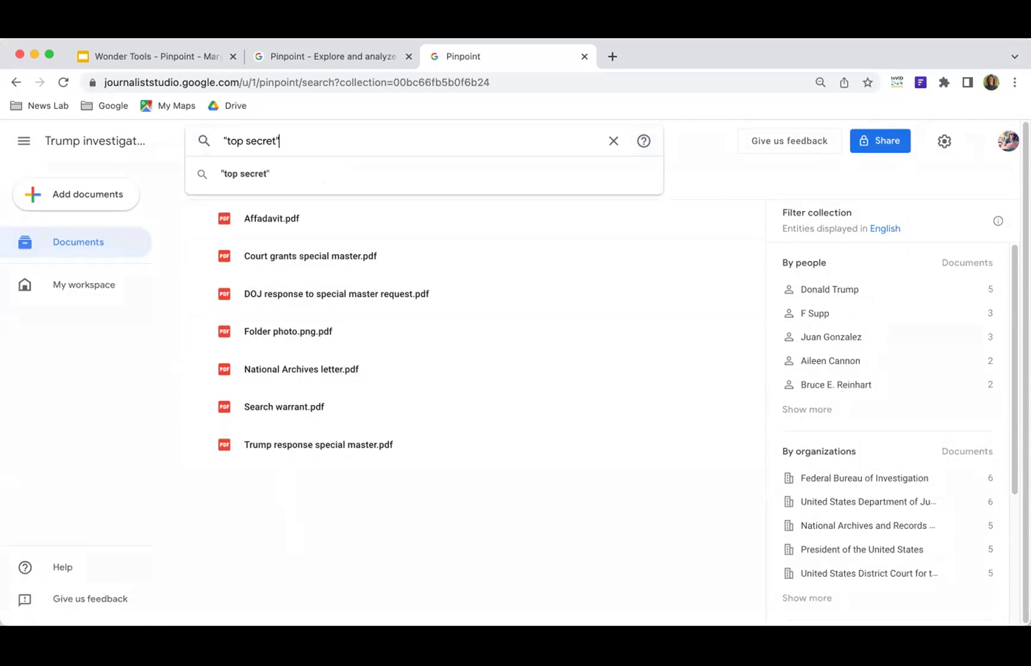
{"action": "key", "text": "Return"}
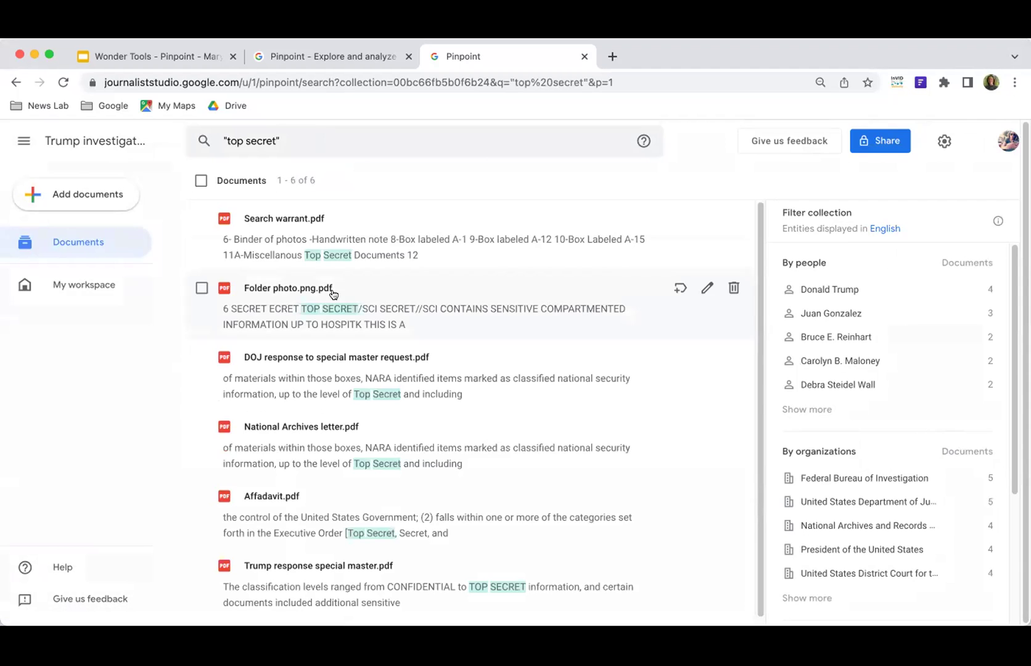
{"action": "left_click", "coordinate": [352, 427]}
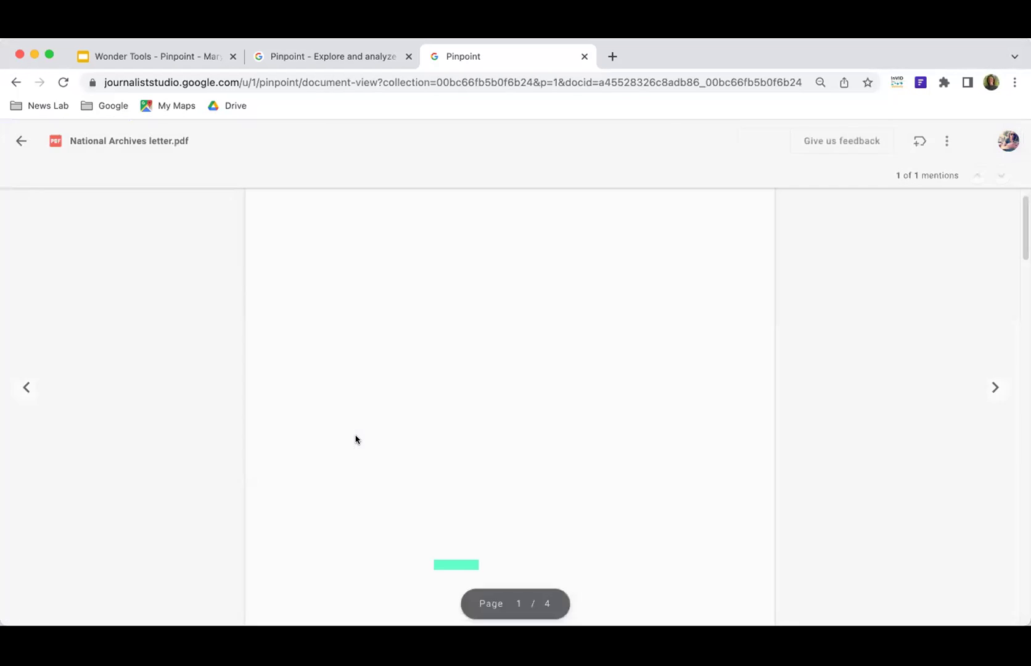
{"action": "left_click", "coordinate": [19, 140]}
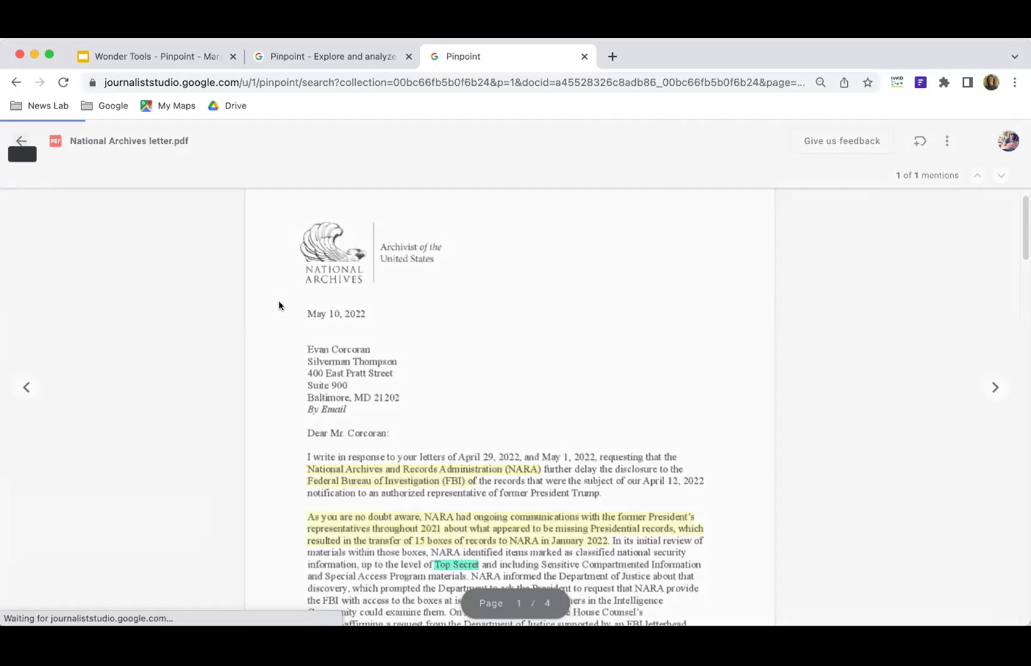
{"action": "left_click", "coordinate": [285, 302]}
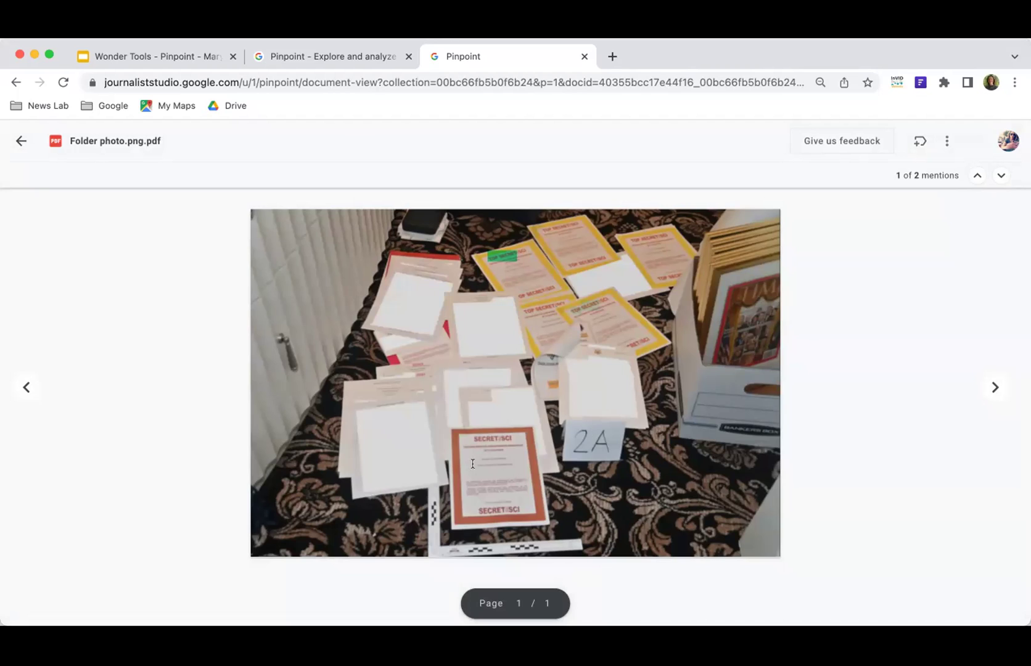
{"action": "left_click", "coordinate": [21, 141]}
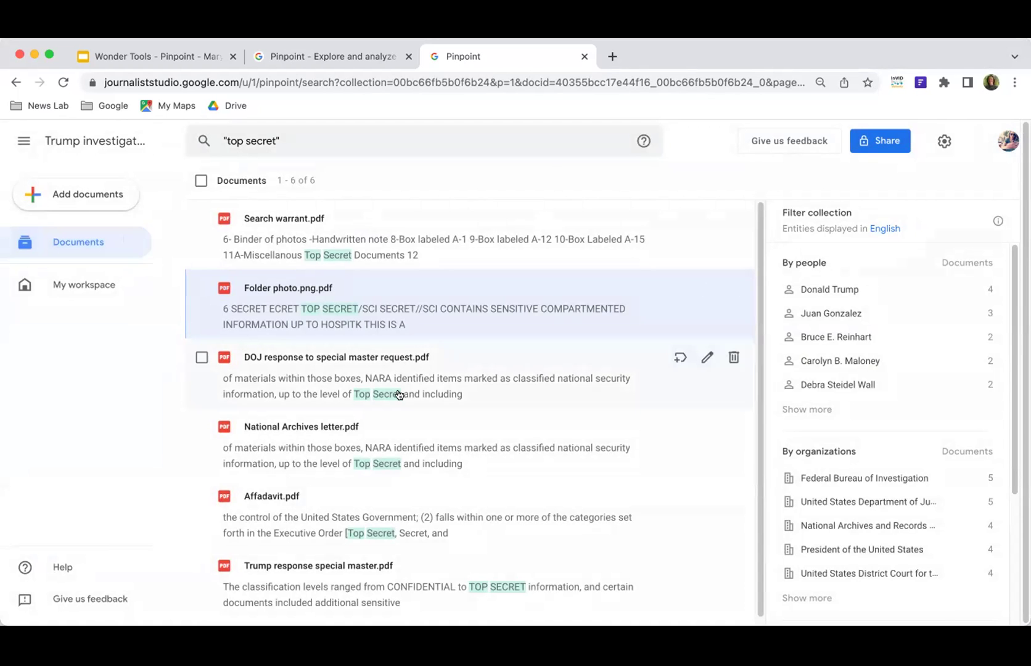
Step: Open Affadavit.pdf from the search results, highlight all of paragraph 10 on page 5 and get its link
{"action": "scroll", "coordinate": [394, 394], "scroll_direction": "down", "scroll_amount": 1}
{"action": "left_click", "coordinate": [348, 507]}
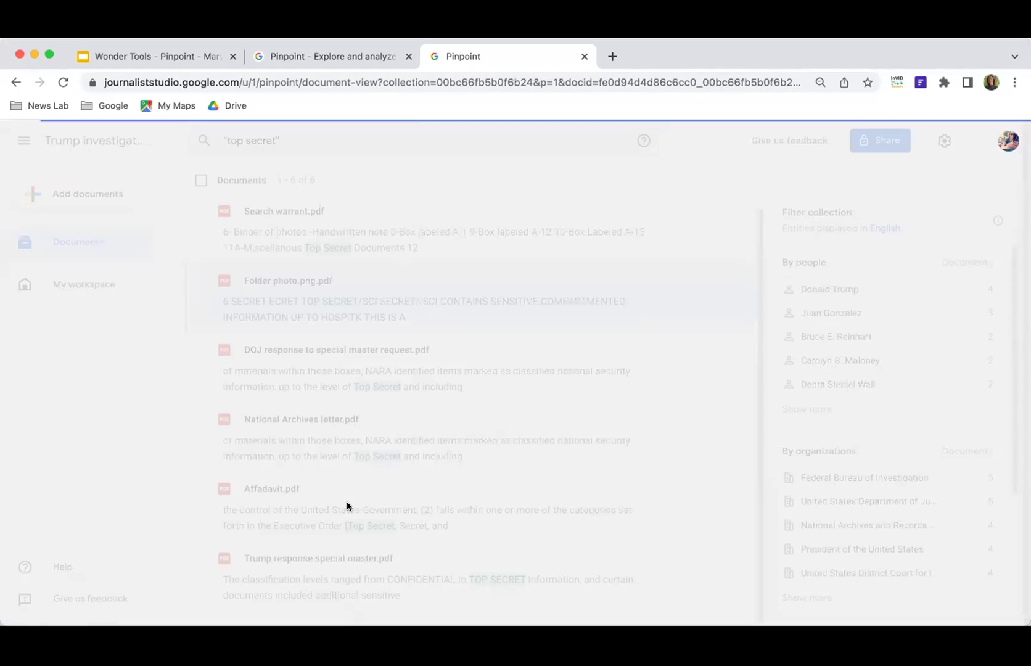
{"action": "scroll", "coordinate": [340, 434], "scroll_direction": "down", "scroll_amount": 2}
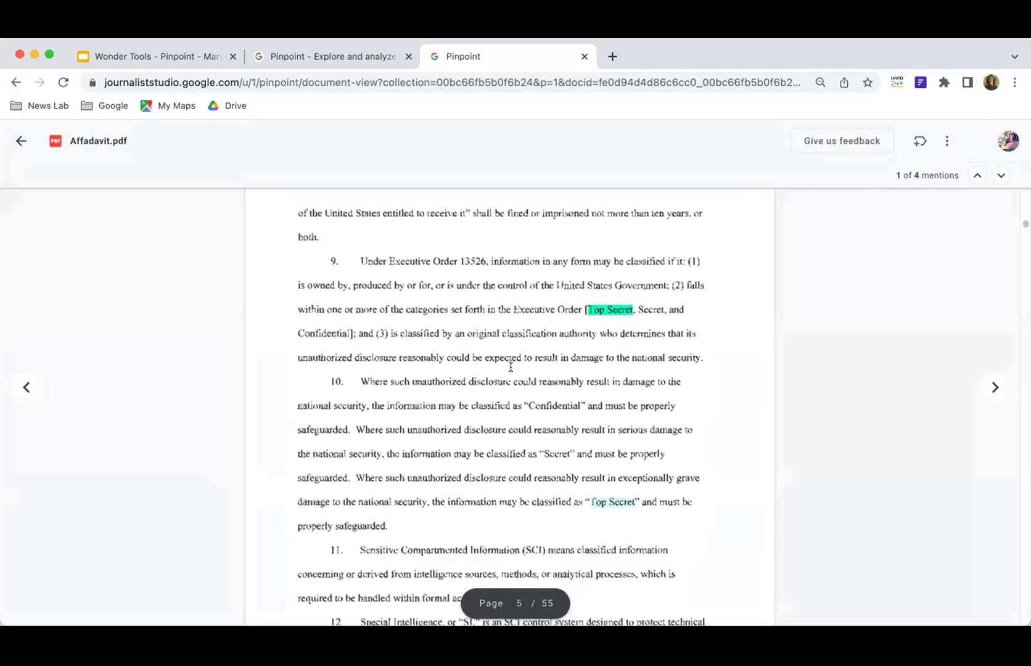
{"action": "scroll", "coordinate": [462, 311], "scroll_direction": "down", "scroll_amount": 1}
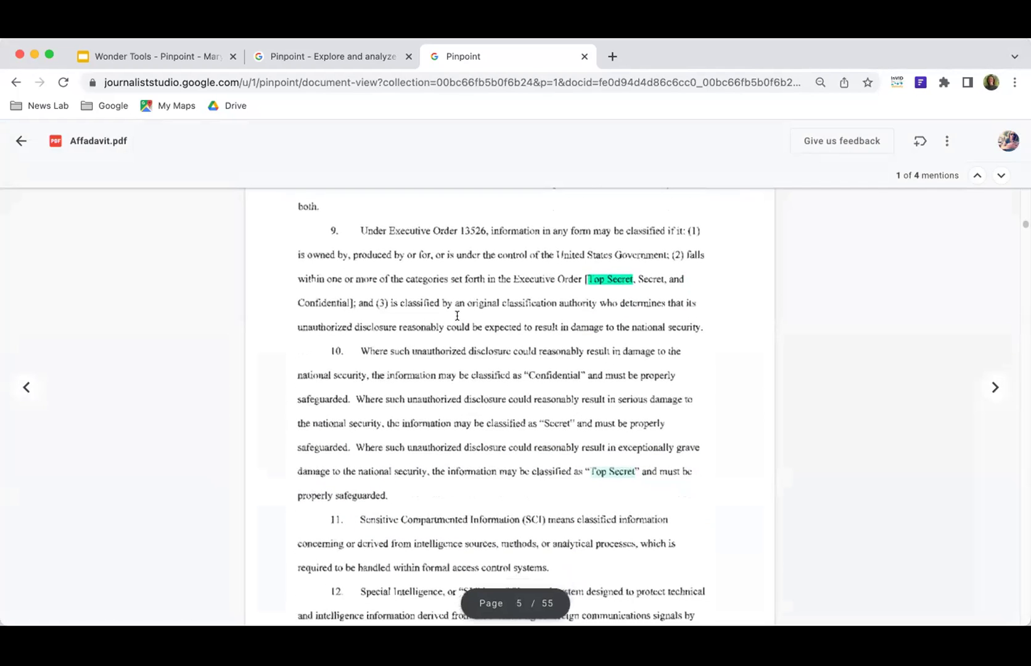
{"action": "left_click_drag", "start_coordinate": [362, 346], "coordinate": [405, 493]}
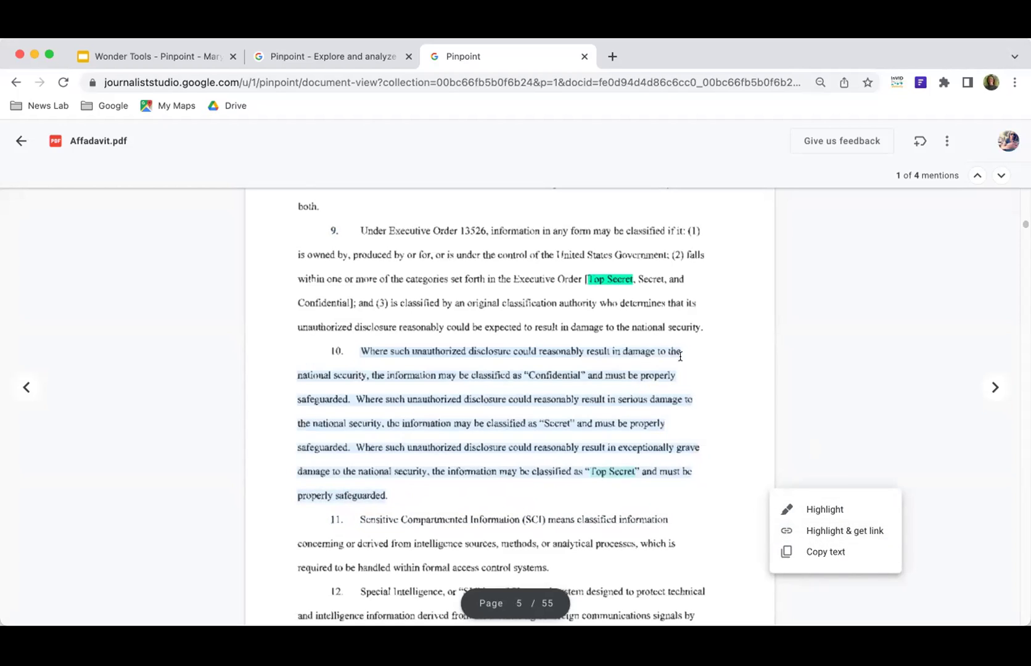
{"action": "left_click", "coordinate": [822, 531]}
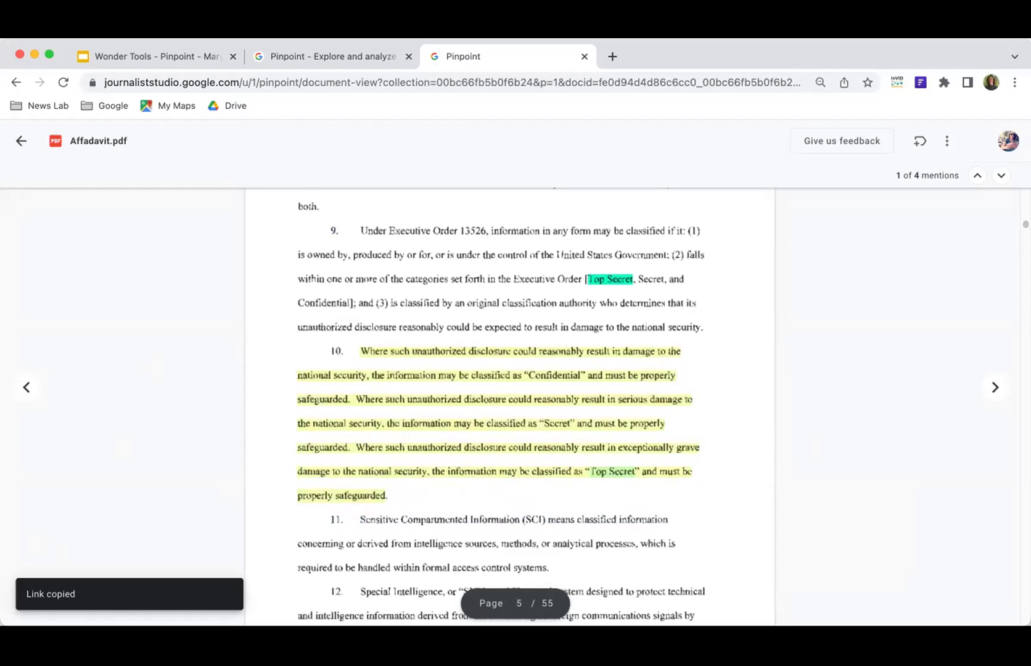
Step: Create a blank Google Docs document in a new tab via doc.new and paste the highlight link into it
{"action": "left_click", "coordinate": [611, 56]}
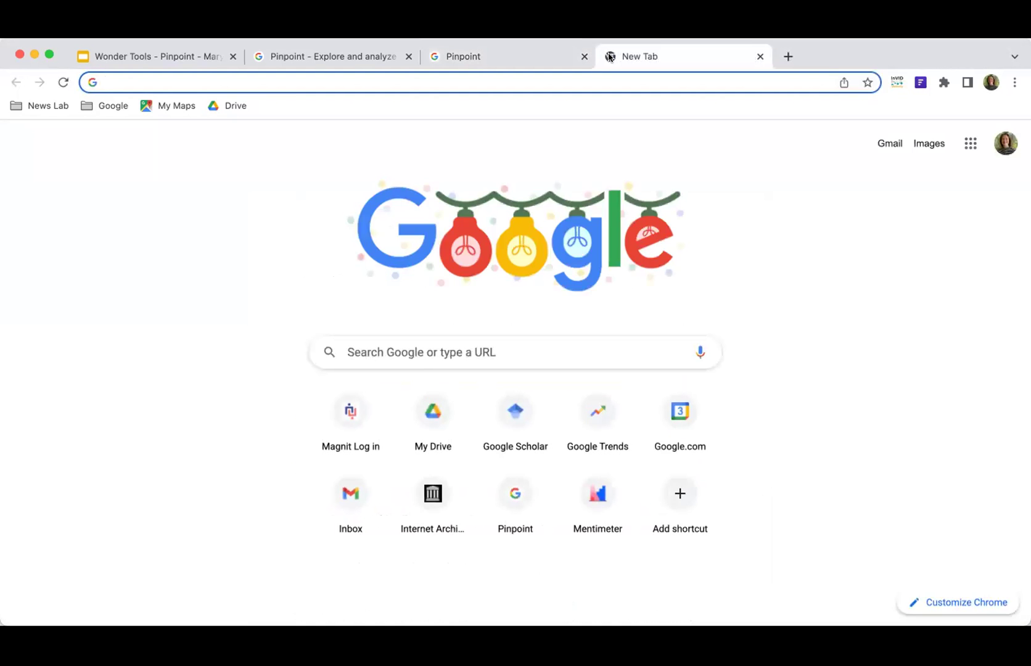
{"action": "type", "text": "doc.new"}
{"action": "key", "text": "Return"}
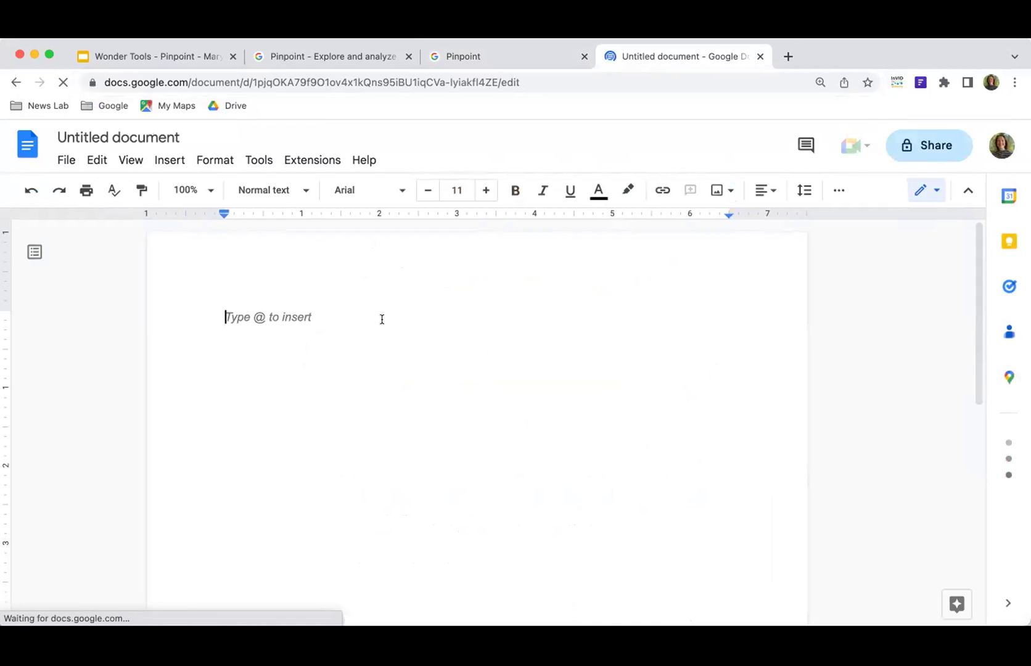
{"action": "key", "text": "super+v"}
{"action": "key", "text": "Return"}
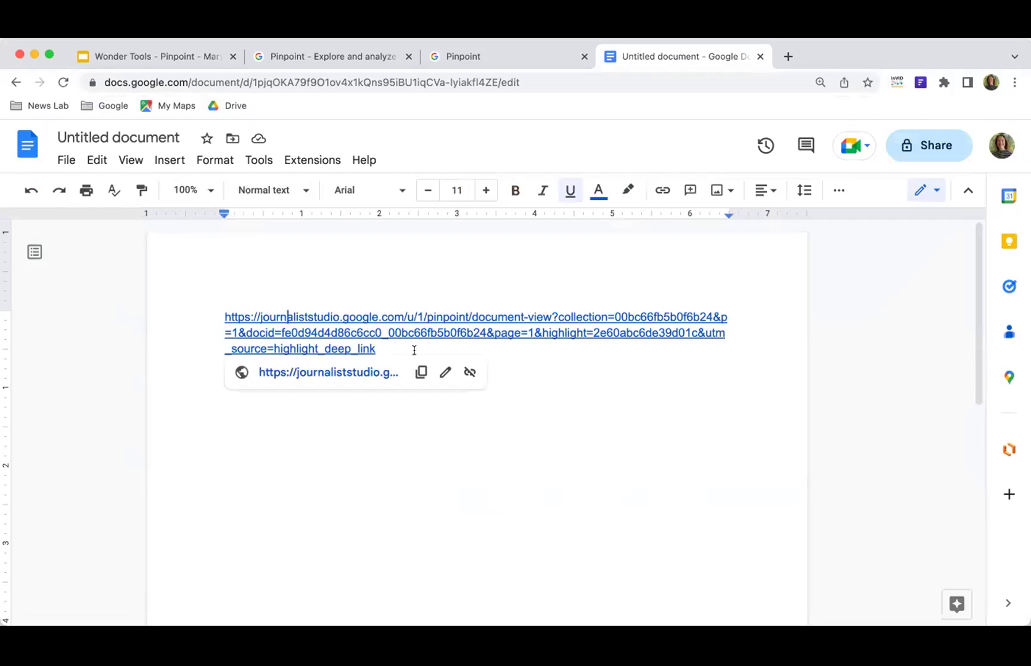
Step: Follow the pasted link to check the highlighted paragraph 10 in Affadavit.pdf, and return to the collection's document list
{"action": "left_click", "coordinate": [251, 316]}
{"action": "left_click", "coordinate": [309, 373]}
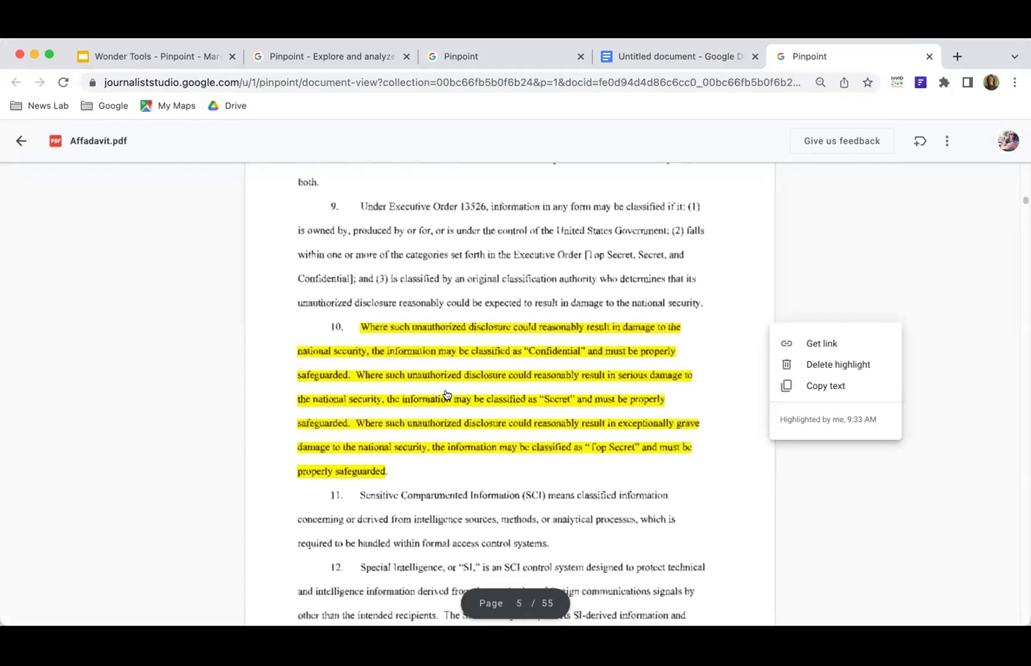
{"action": "scroll", "coordinate": [445, 385], "scroll_direction": "down", "scroll_amount": 1}
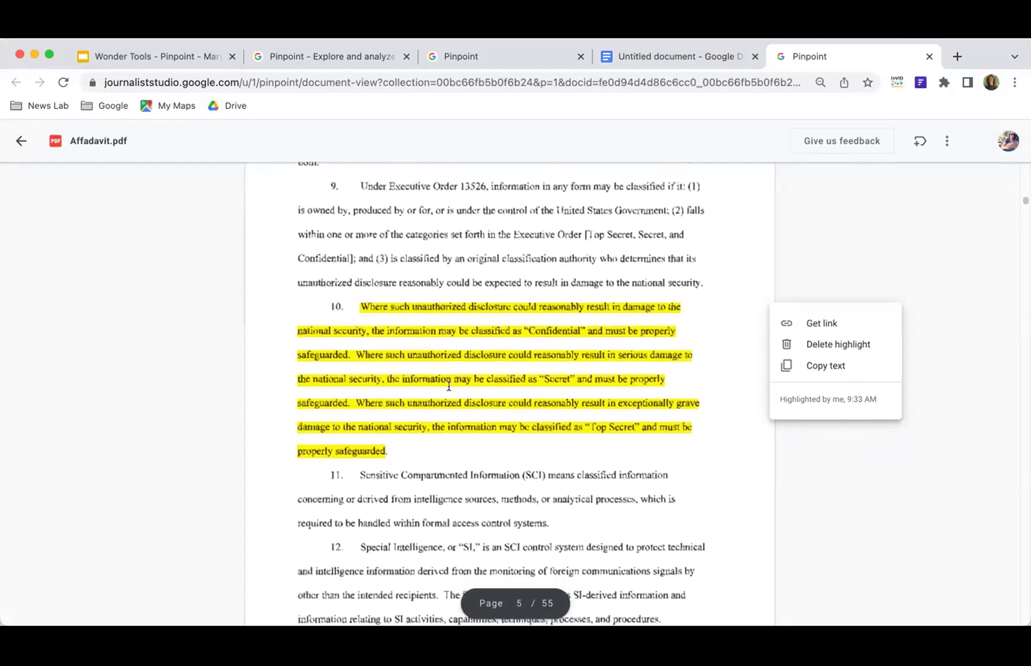
{"action": "scroll", "coordinate": [449, 386], "scroll_direction": "down", "scroll_amount": 1}
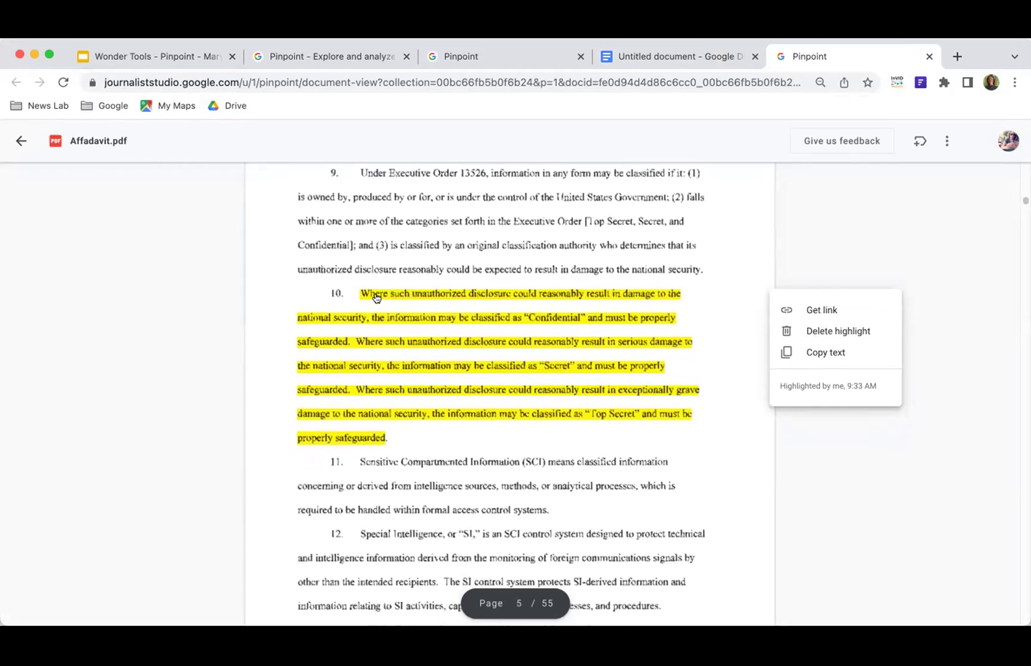
{"action": "mouse_move", "coordinate": [377, 295]}
{"action": "left_click", "coordinate": [19, 141]}
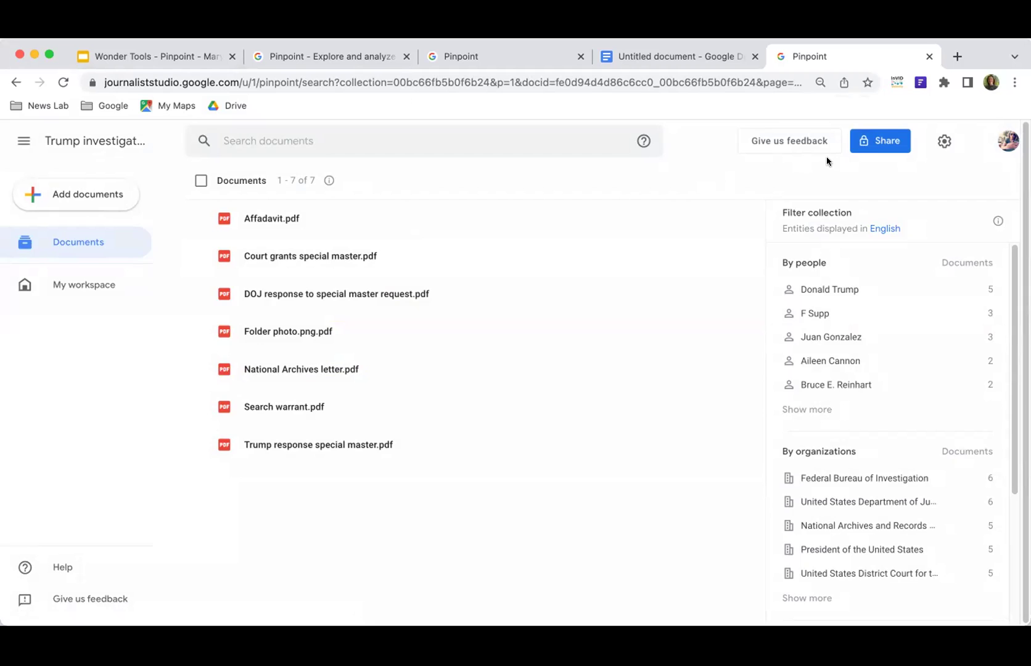
Step: Open the collection's sharing settings, try looking up people to share with, and close them without adding anyone
{"action": "left_click", "coordinate": [881, 148]}
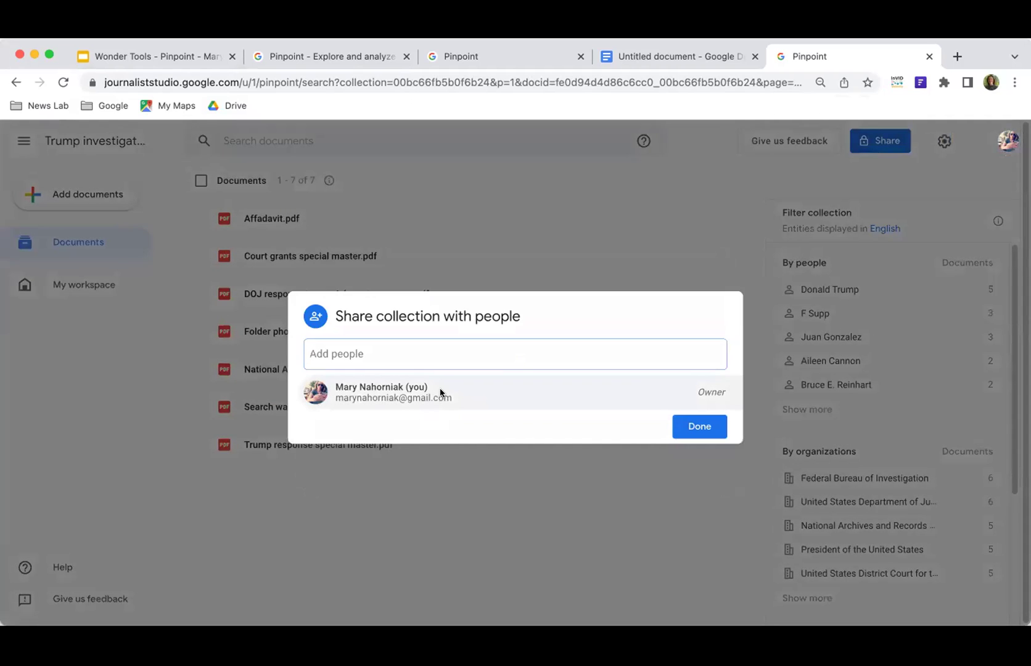
{"action": "type", "text": "group"}
{"action": "key", "text": "BackSpace"}
{"action": "key", "text": "BackSpace"}
{"action": "key", "text": "BackSpace"}
{"action": "key", "text": "BackSpace"}
{"action": "type", "text": "o"}
{"action": "key", "text": "BackSpace"}
{"action": "key", "text": "BackSpace"}
{"action": "type", "text": "lcop"}
{"action": "key", "text": "BackSpace"}
{"action": "key", "text": "BackSpace"}
{"action": "key", "text": "BackSpace"}
{"action": "key", "text": "BackSpace"}
{"action": "type", "text": "group"}
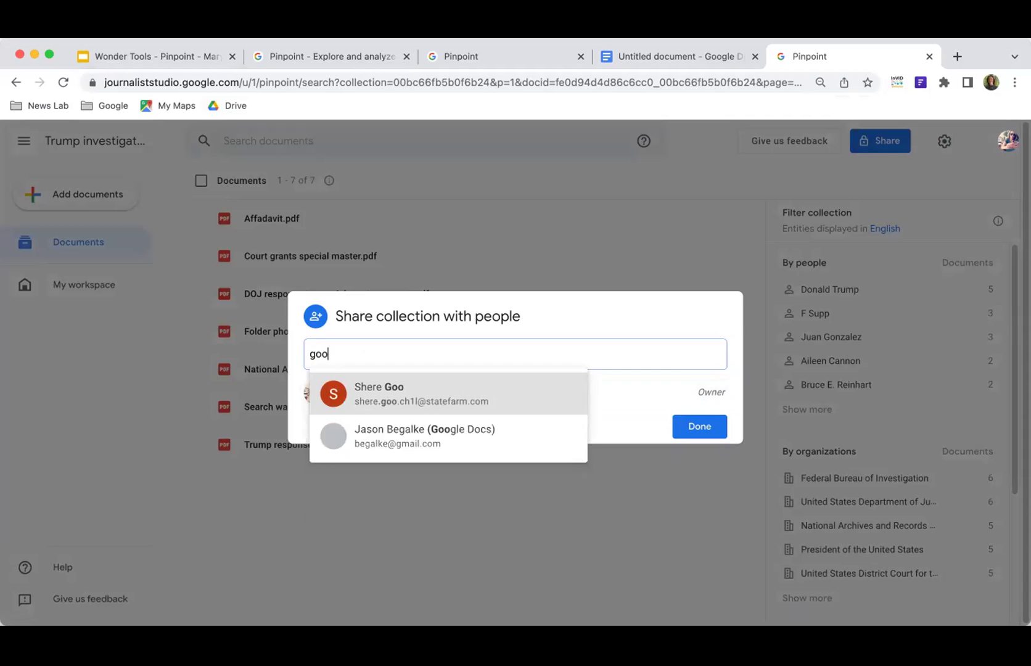
{"action": "key", "text": "BackSpace"}
{"action": "key", "text": "BackSpace"}
{"action": "key", "text": "BackSpace"}
{"action": "key", "text": "BackSpace"}
{"action": "key", "text": "BackSpace"}
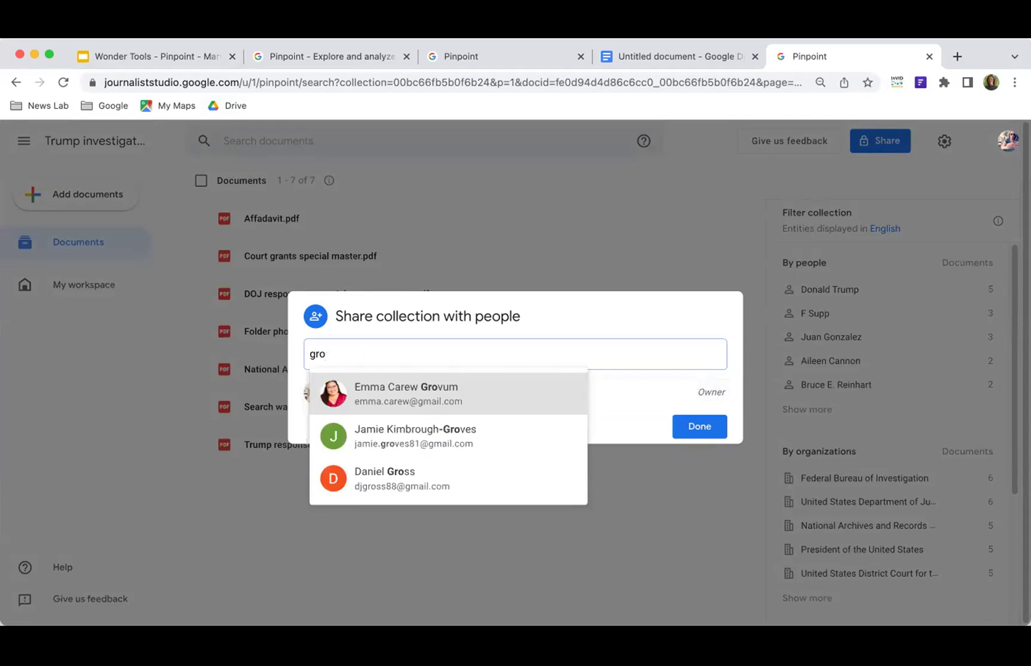
{"action": "left_click", "coordinate": [692, 428]}
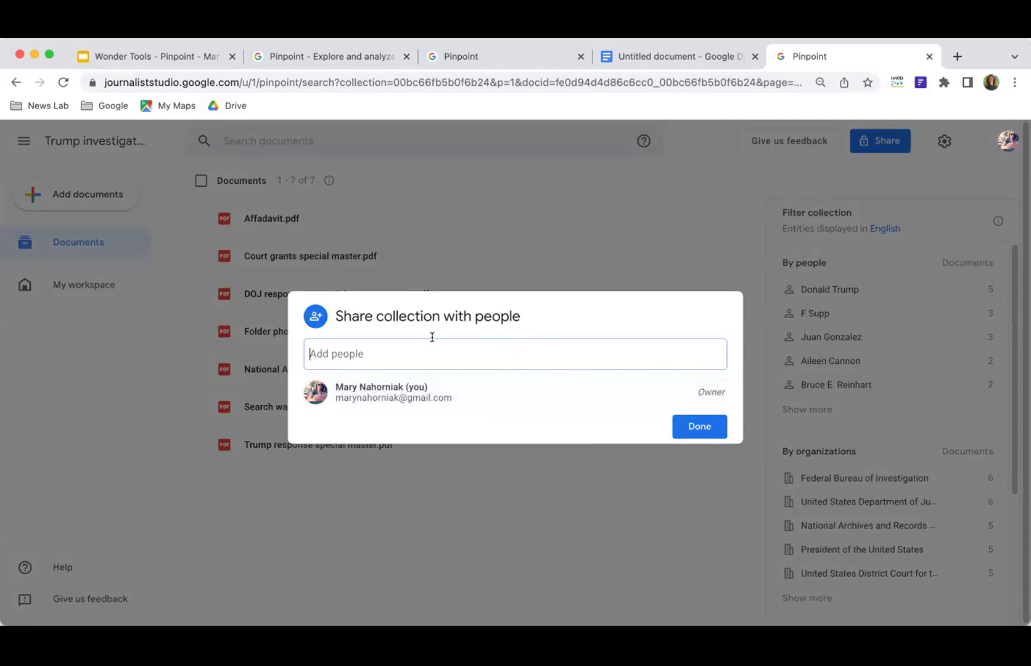
{"action": "left_click", "coordinate": [693, 430]}
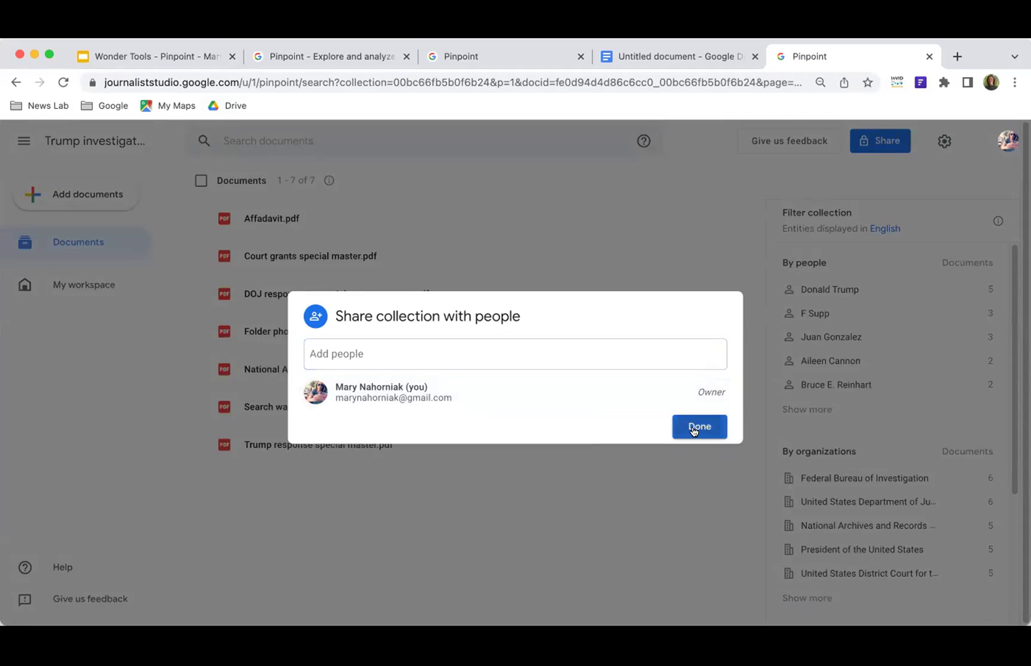
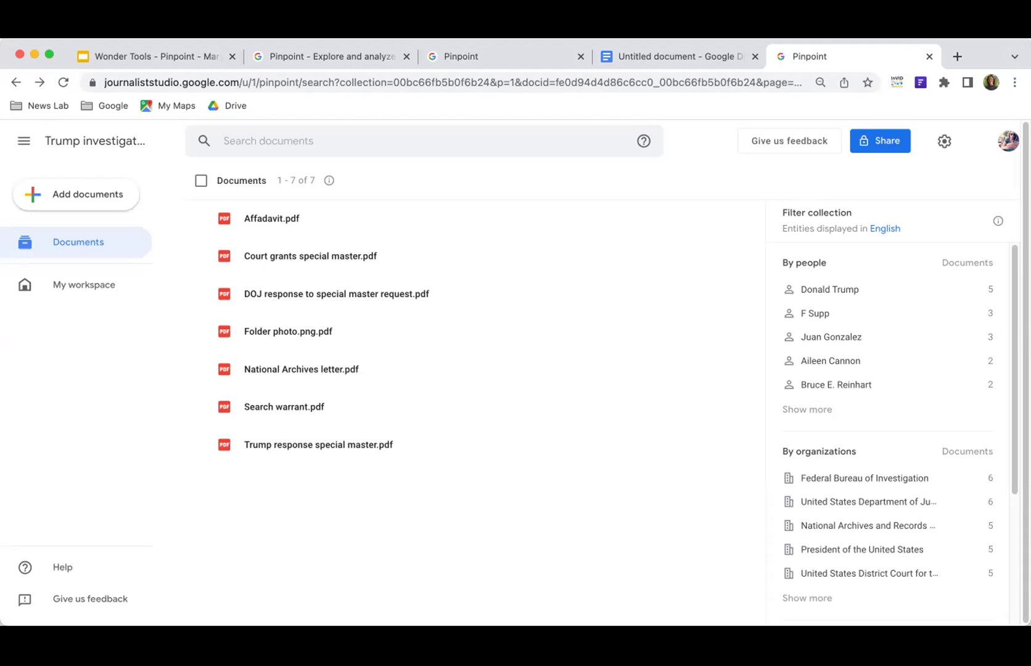
Step: Review who has access in the collection's sharing settings and close them without adding anyone
{"action": "left_click", "coordinate": [868, 142]}
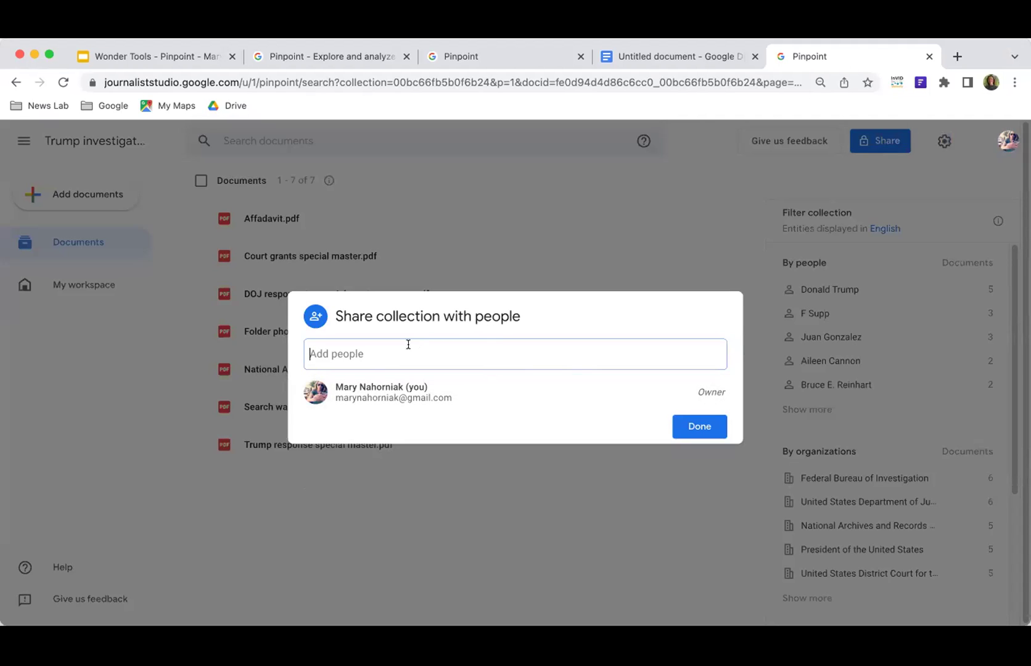
{"action": "left_click", "coordinate": [697, 426]}
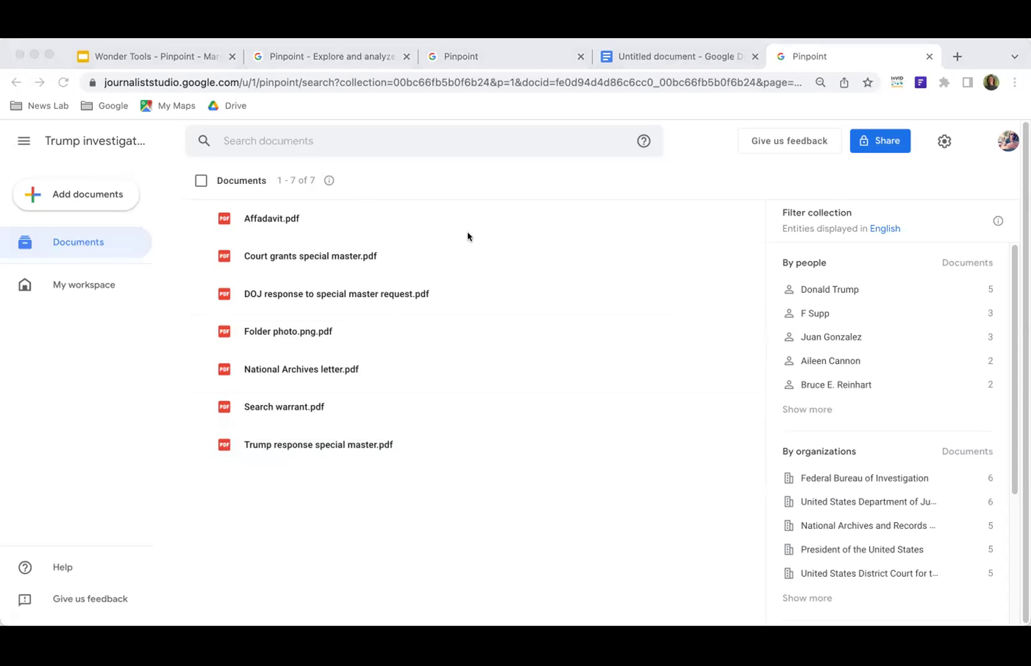
Step: Return to My workspace, look through the collections down to the page footer, and switch to the Wonder Tools - Pinpoint presentation in Google Slides
{"action": "left_click", "coordinate": [75, 279]}
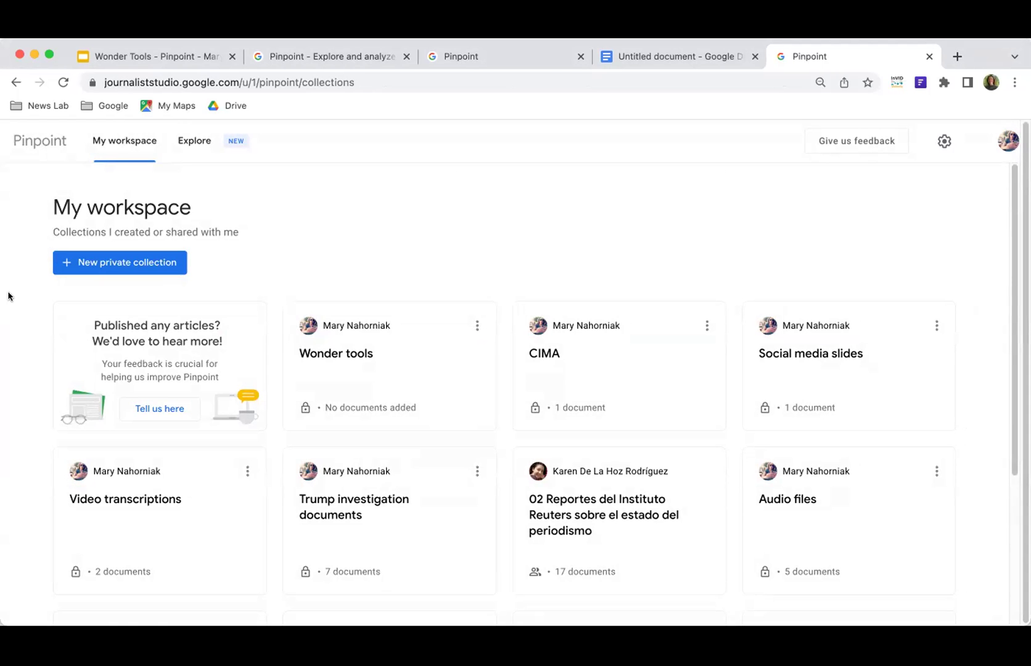
{"action": "scroll", "coordinate": [8, 296], "scroll_direction": "down", "scroll_amount": 3}
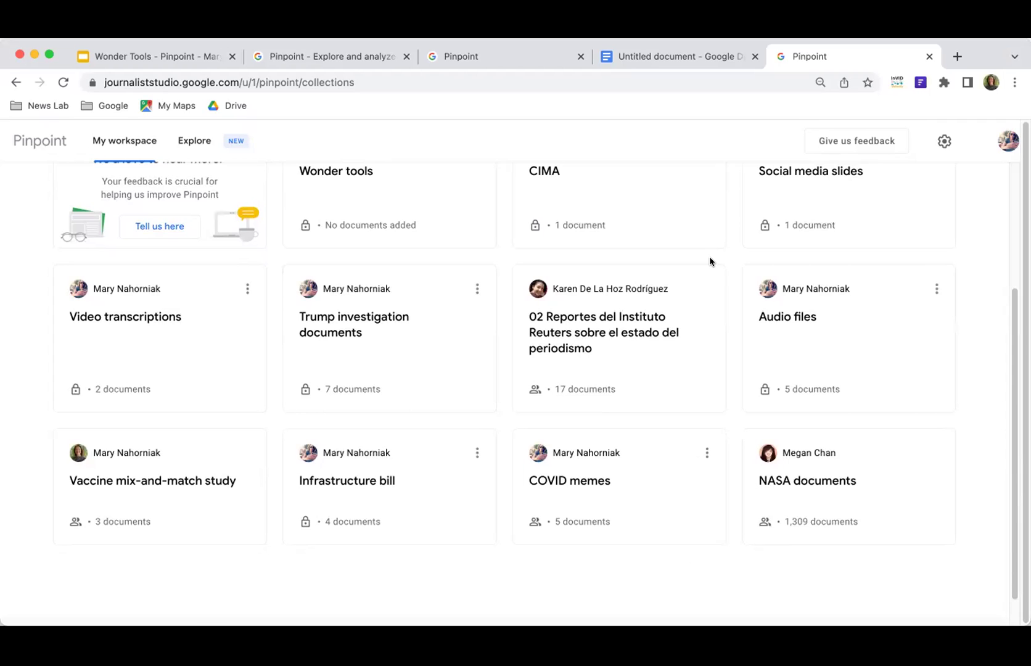
{"action": "scroll", "coordinate": [982, 334], "scroll_direction": "down", "scroll_amount": 2}
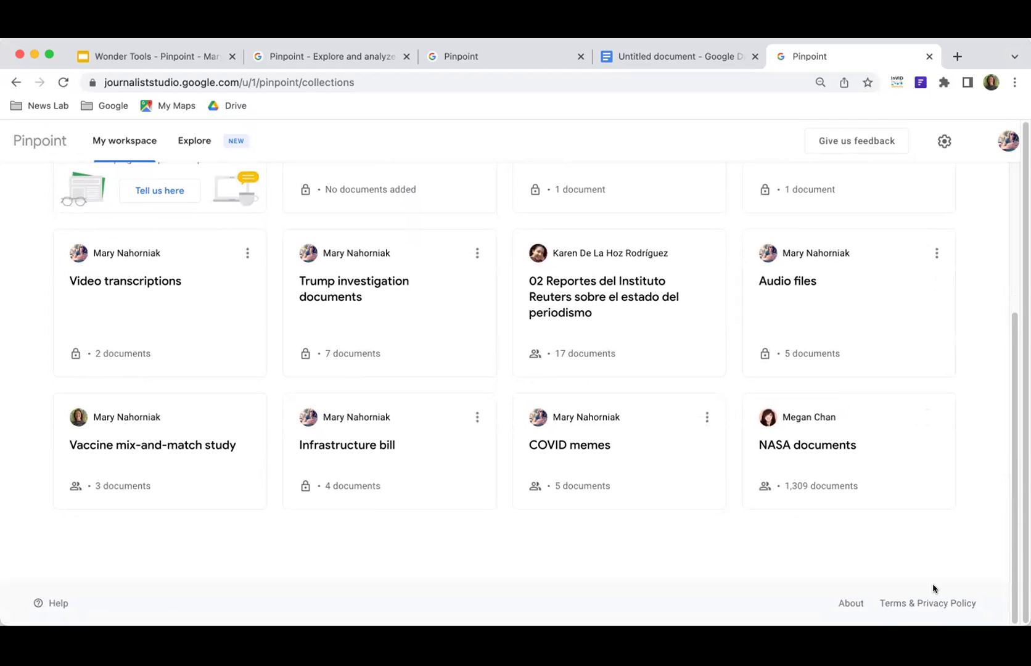
{"action": "left_click", "coordinate": [51, 602]}
{"action": "scroll", "coordinate": [339, 578], "scroll_direction": "up", "scroll_amount": 4}
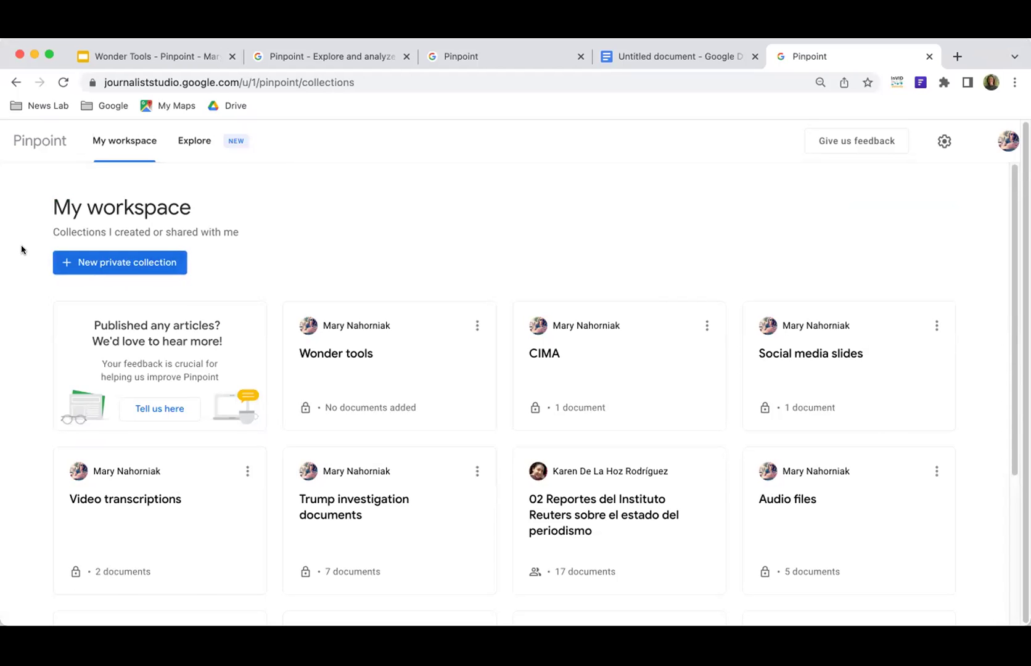
{"action": "scroll", "coordinate": [21, 249], "scroll_direction": "down", "scroll_amount": 3}
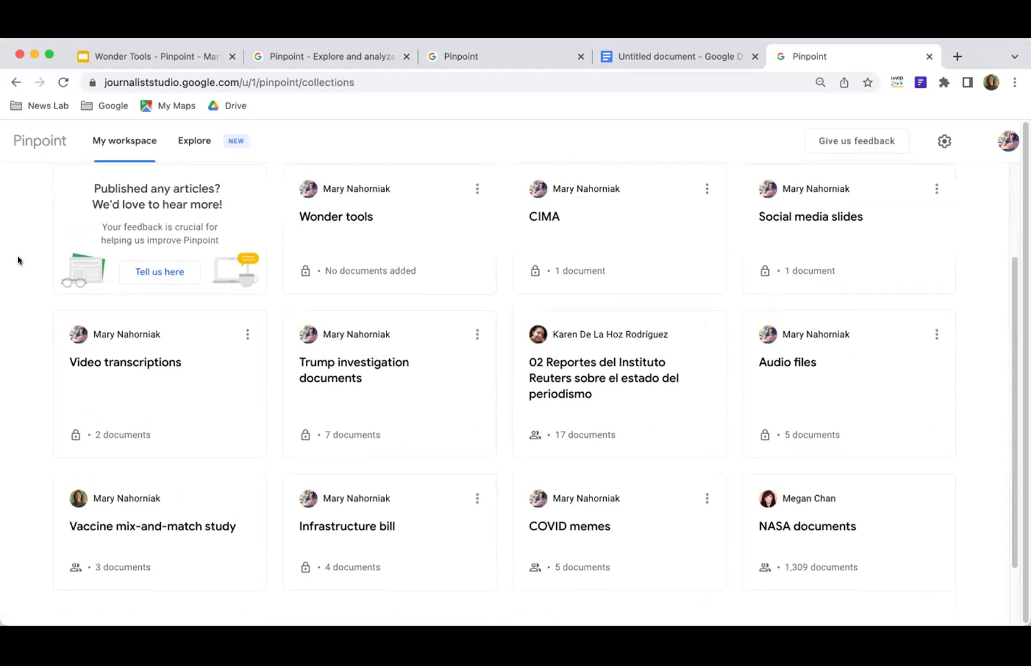
{"action": "left_click", "coordinate": [156, 57]}
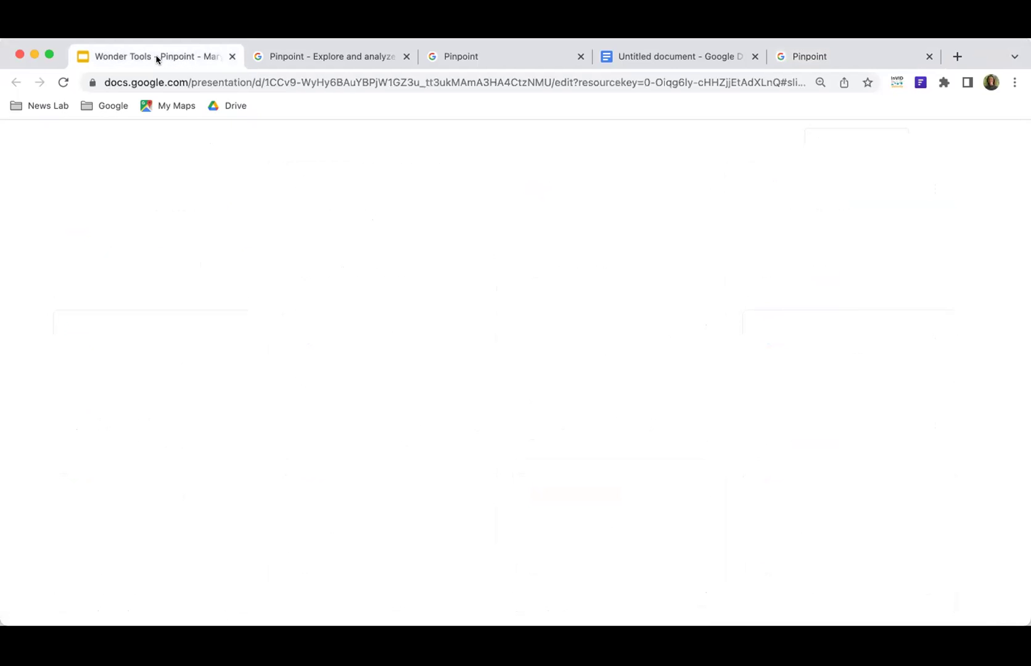